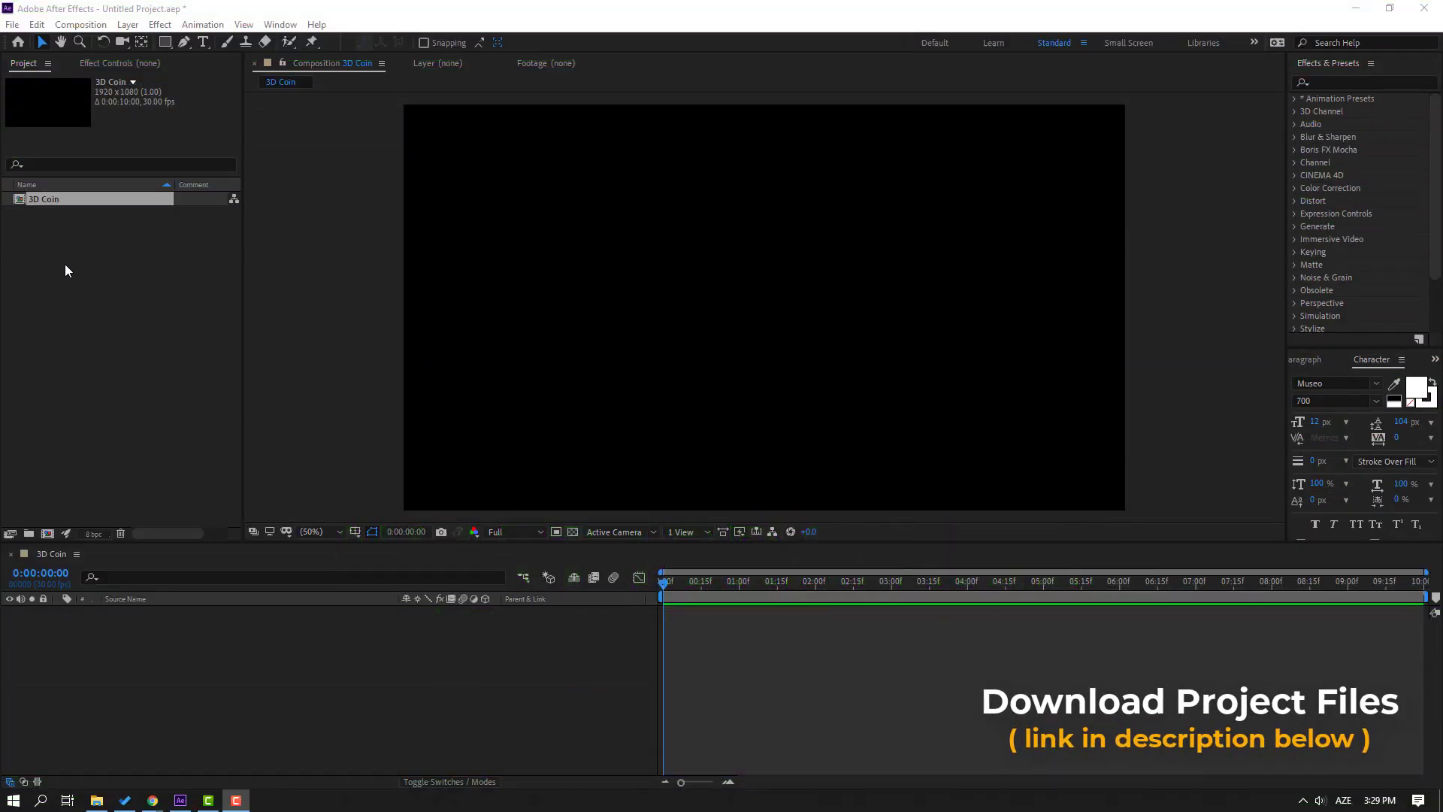
From the Project panel, create a new MAXON Cinema 4D file named 'coin' and save it.
{"action": "left_click", "coordinate": [64, 263]}
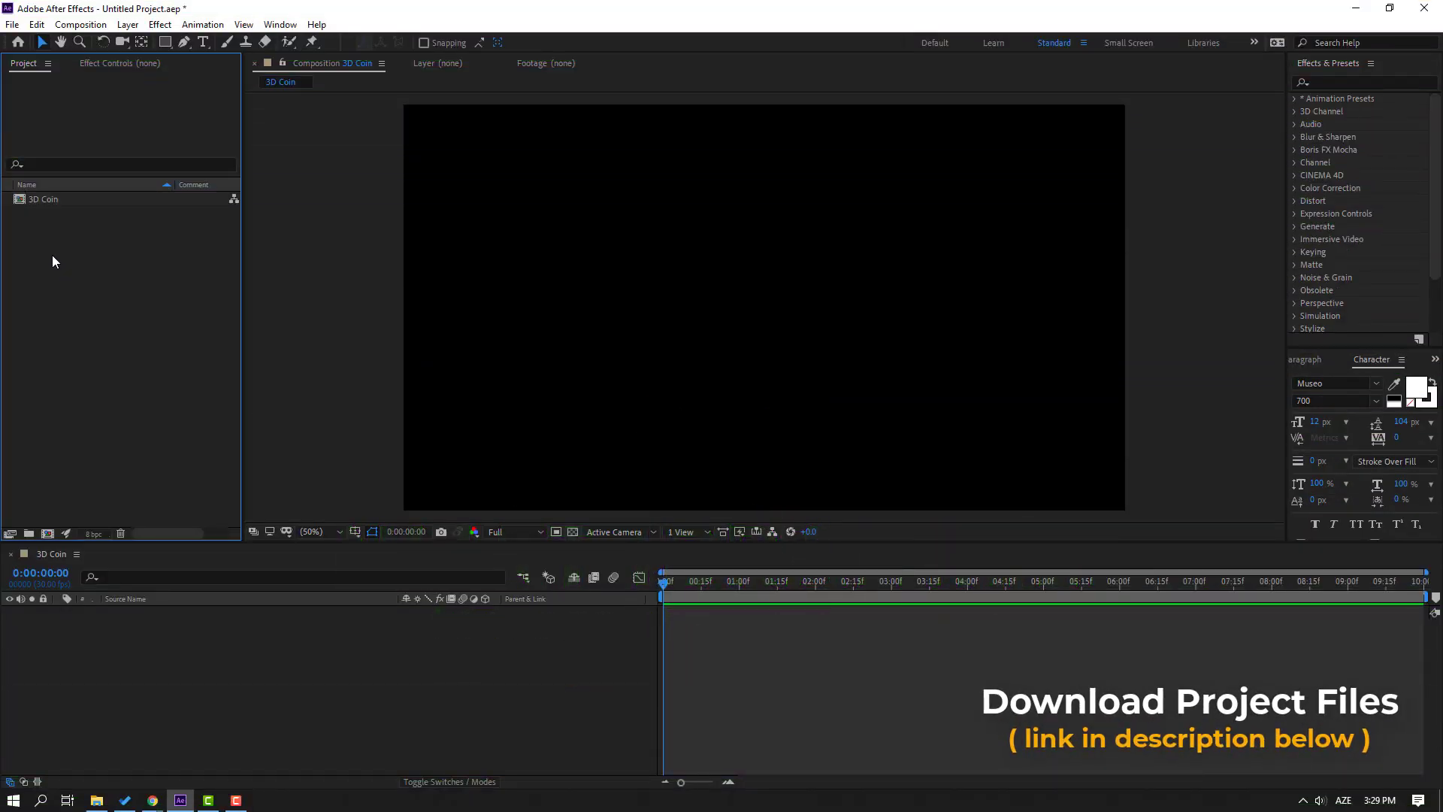
{"action": "right_click", "coordinate": [54, 254]}
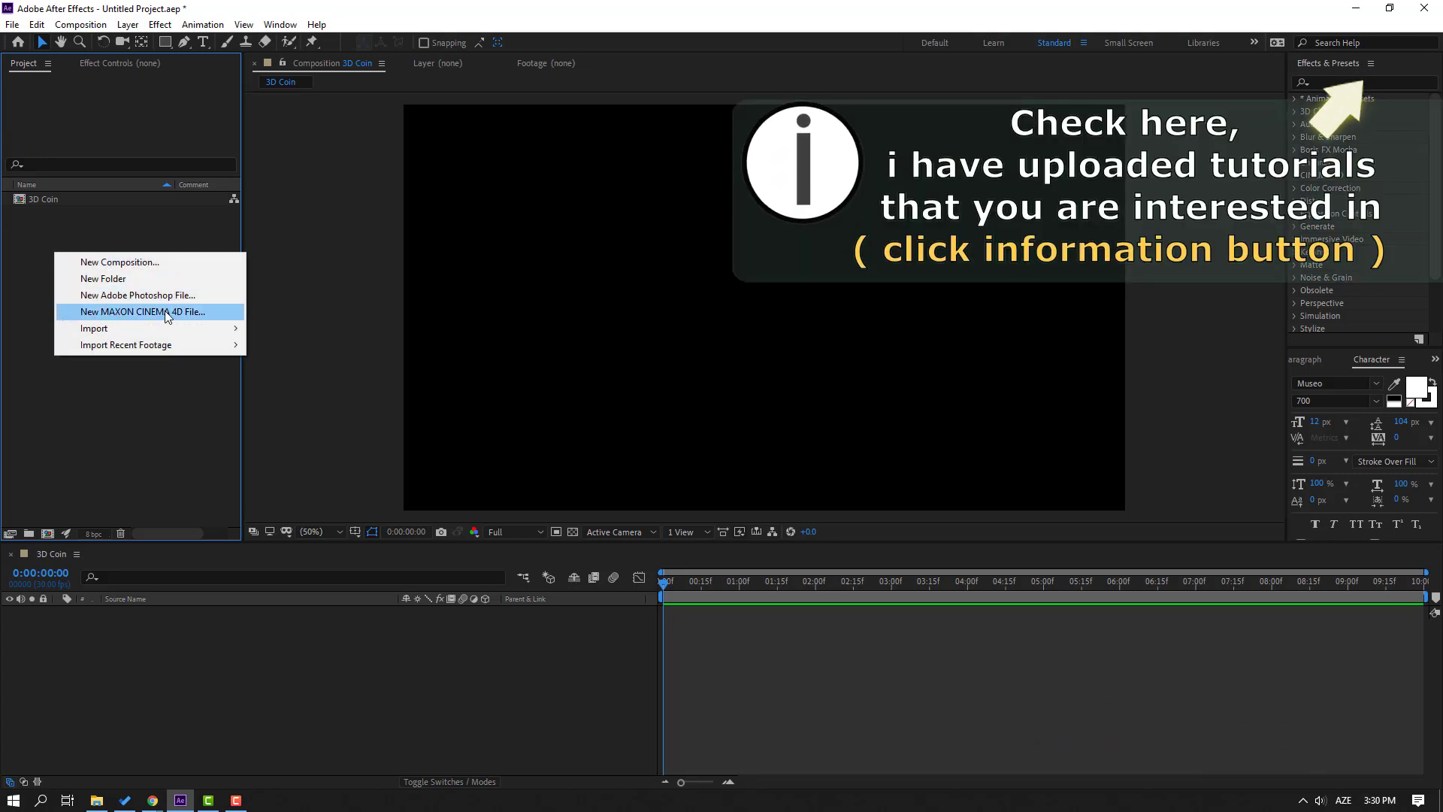
{"action": "left_click", "coordinate": [204, 312]}
{"action": "left_click", "coordinate": [460, 617]}
{"action": "double_click", "coordinate": [460, 616]}
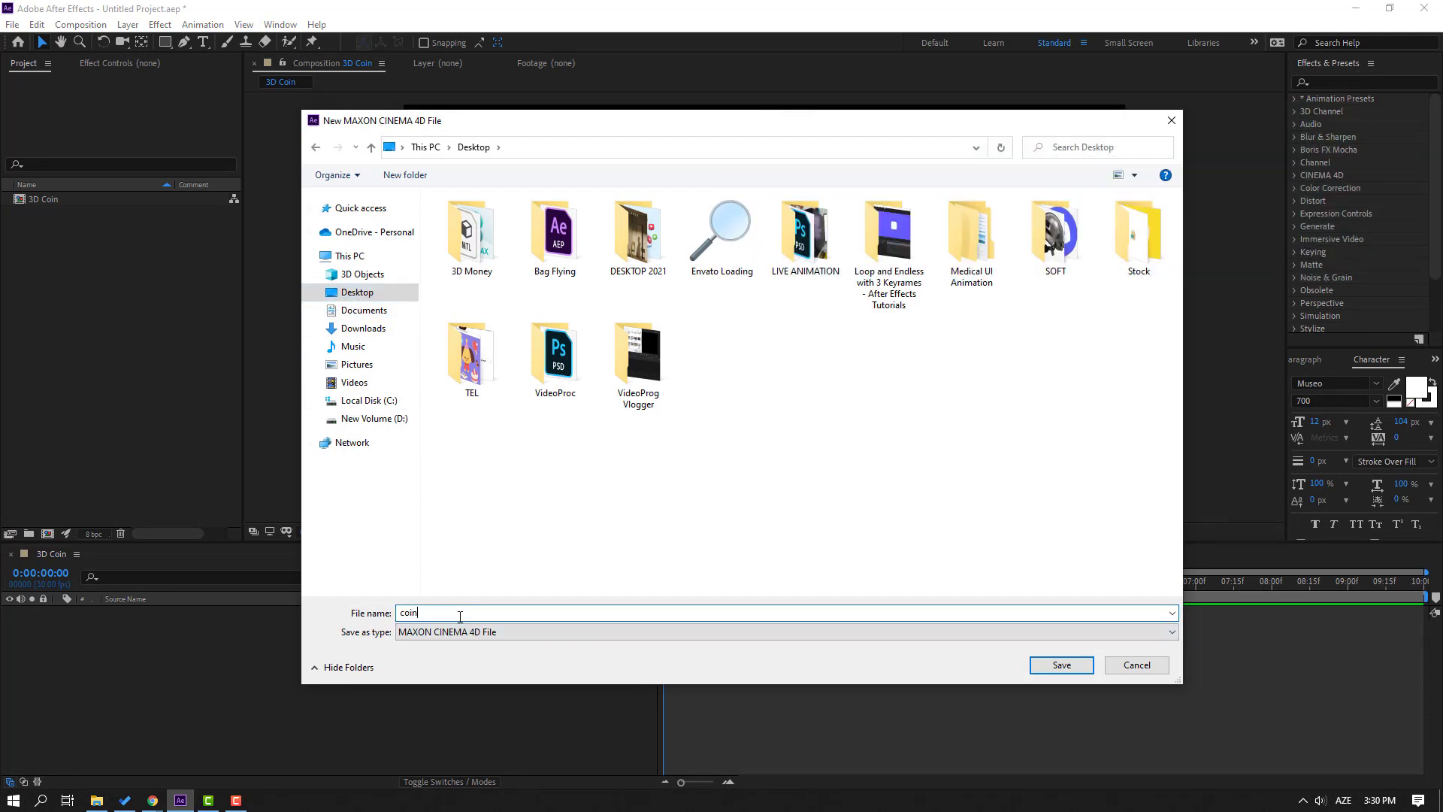
{"action": "left_click", "coordinate": [1060, 666]}
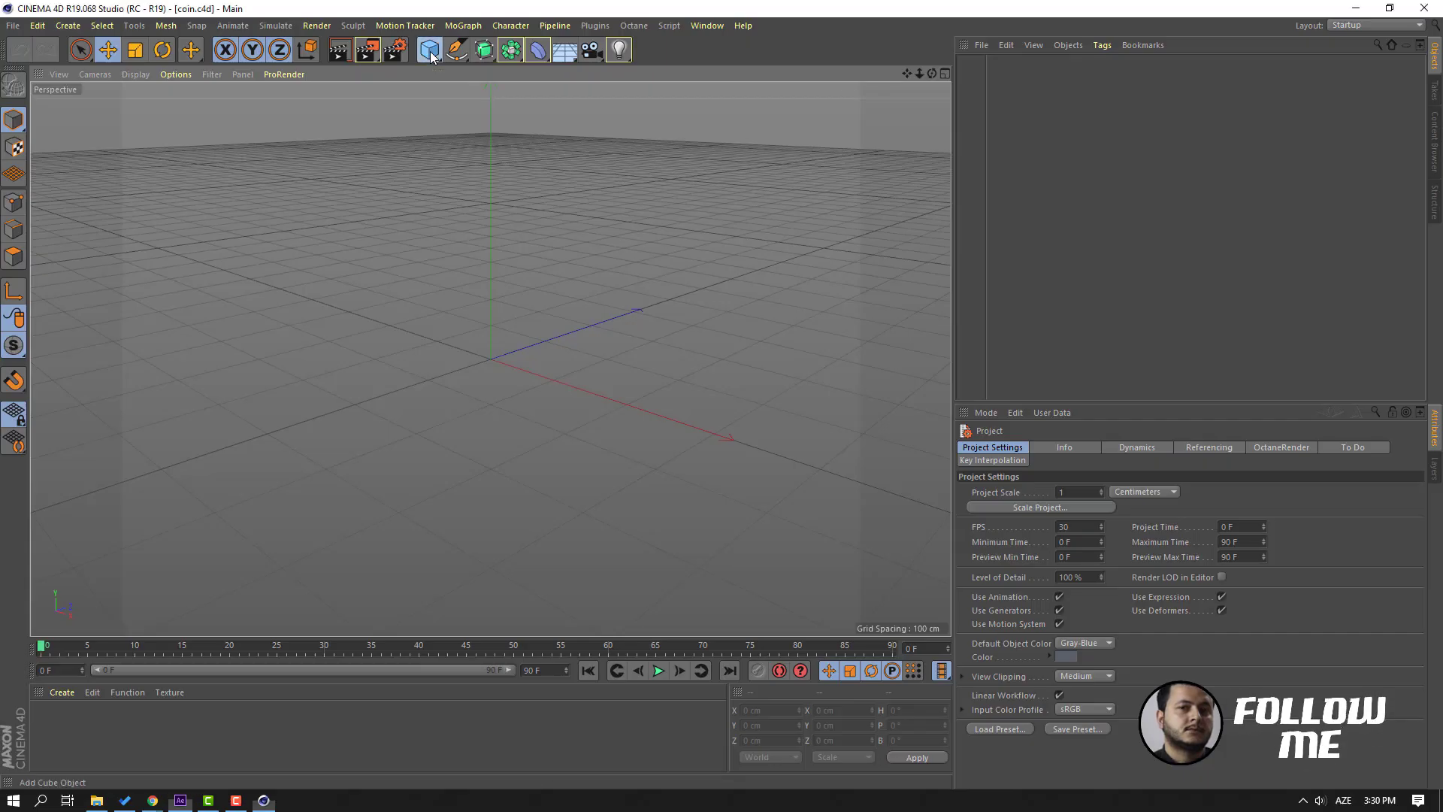
Add a cylinder primitive and drag its height down into a flat coin shape.
{"action": "left_click", "coordinate": [431, 54]}
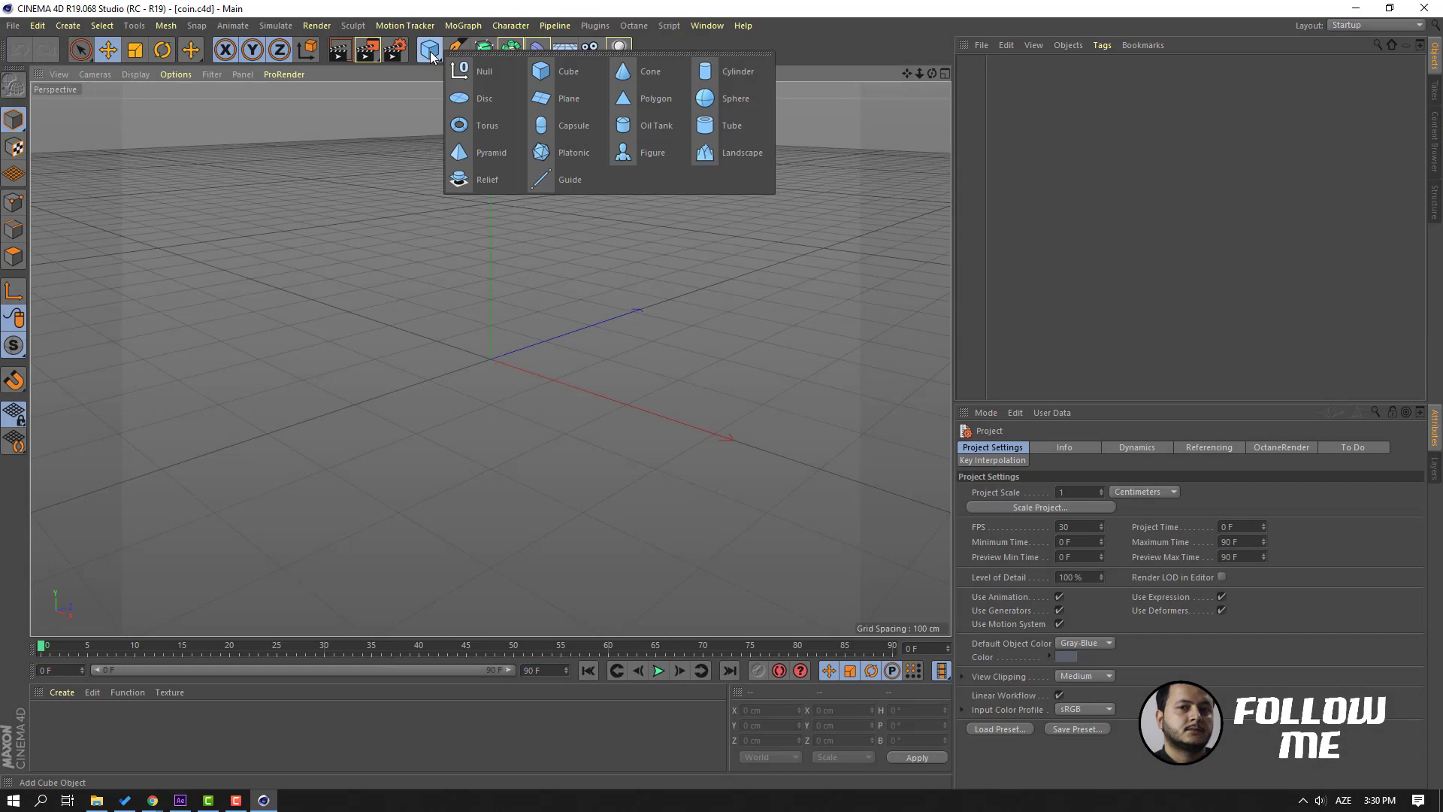
{"action": "left_click", "coordinate": [713, 72]}
{"action": "left_click_drag", "start_coordinate": [490, 278], "coordinate": [488, 357]}
{"action": "scroll", "coordinate": [457, 385], "scroll_direction": "up", "scroll_amount": 5}
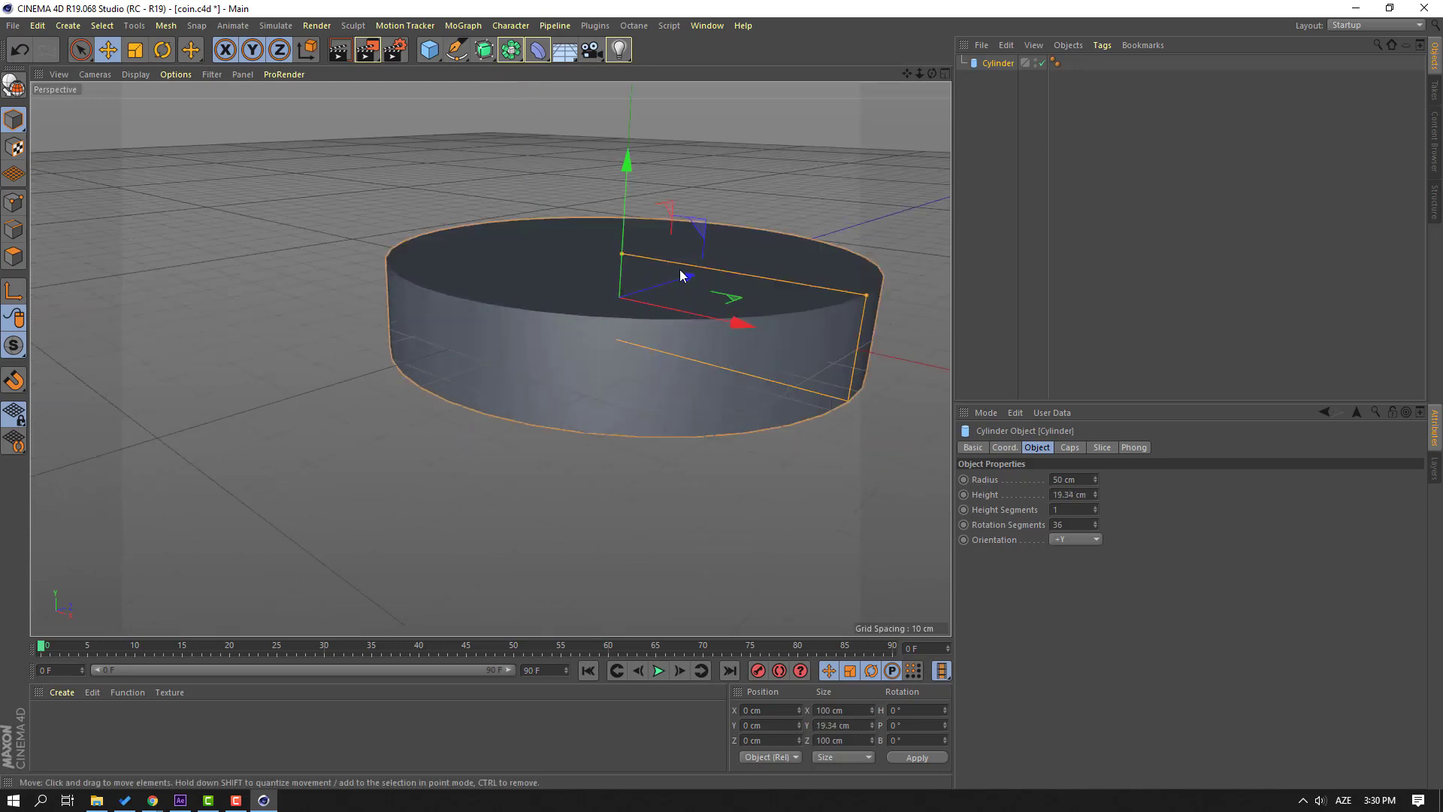
Switch the display to Gouraud Shading (Lines), thin the cylinder to 15.304 cm, and make it editable.
{"action": "left_click", "coordinate": [137, 76]}
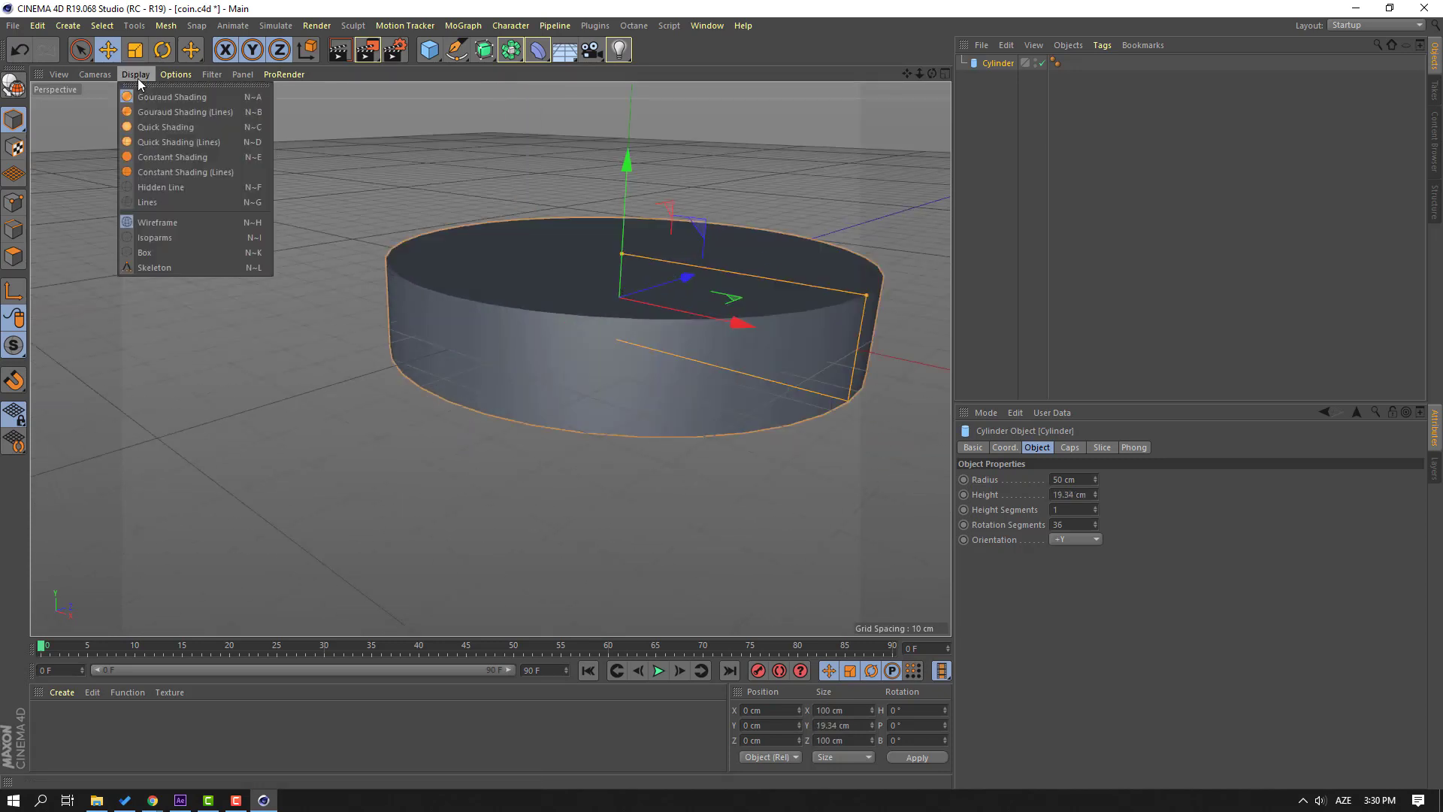
{"action": "left_click", "coordinate": [218, 114]}
{"action": "middle_click_drag", "start_coordinate": [774, 341], "coordinate": [607, 378]}
{"action": "scroll", "coordinate": [422, 378], "scroll_direction": "down", "scroll_amount": 3}
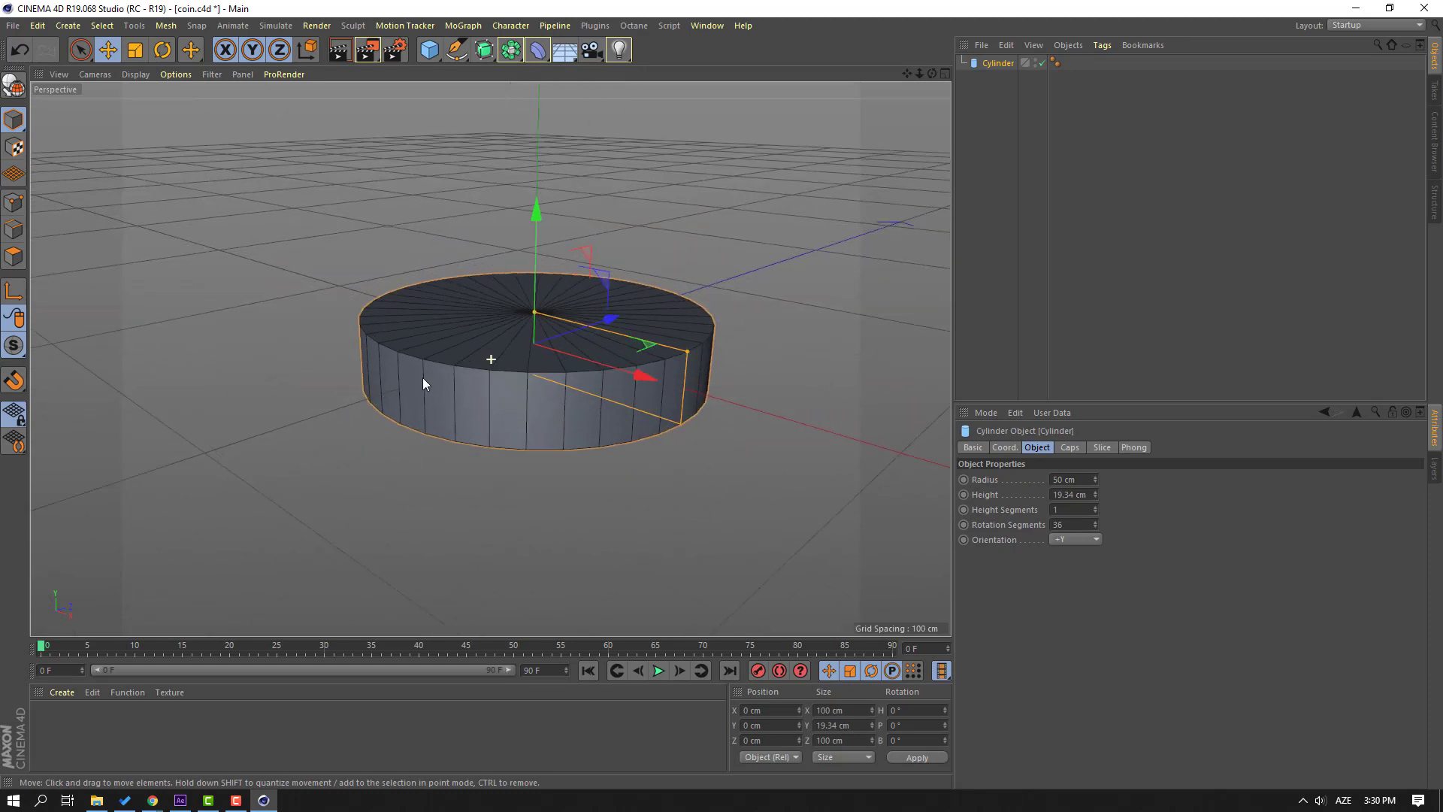
{"action": "scroll", "coordinate": [541, 305], "scroll_direction": "up", "scroll_amount": 2}
{"action": "left_click_drag", "start_coordinate": [546, 296], "coordinate": [546, 305]}
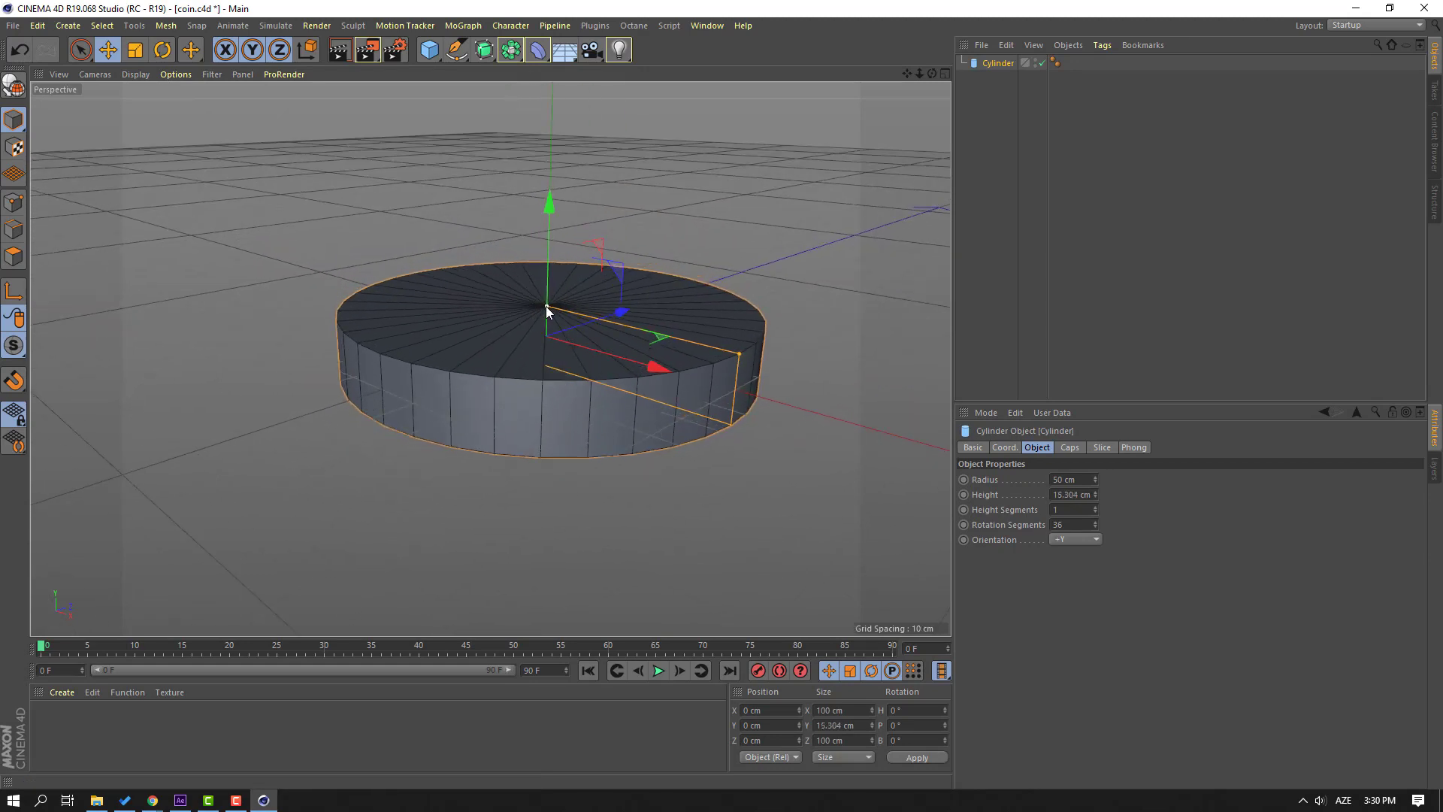
{"action": "left_click", "coordinate": [13, 86]}
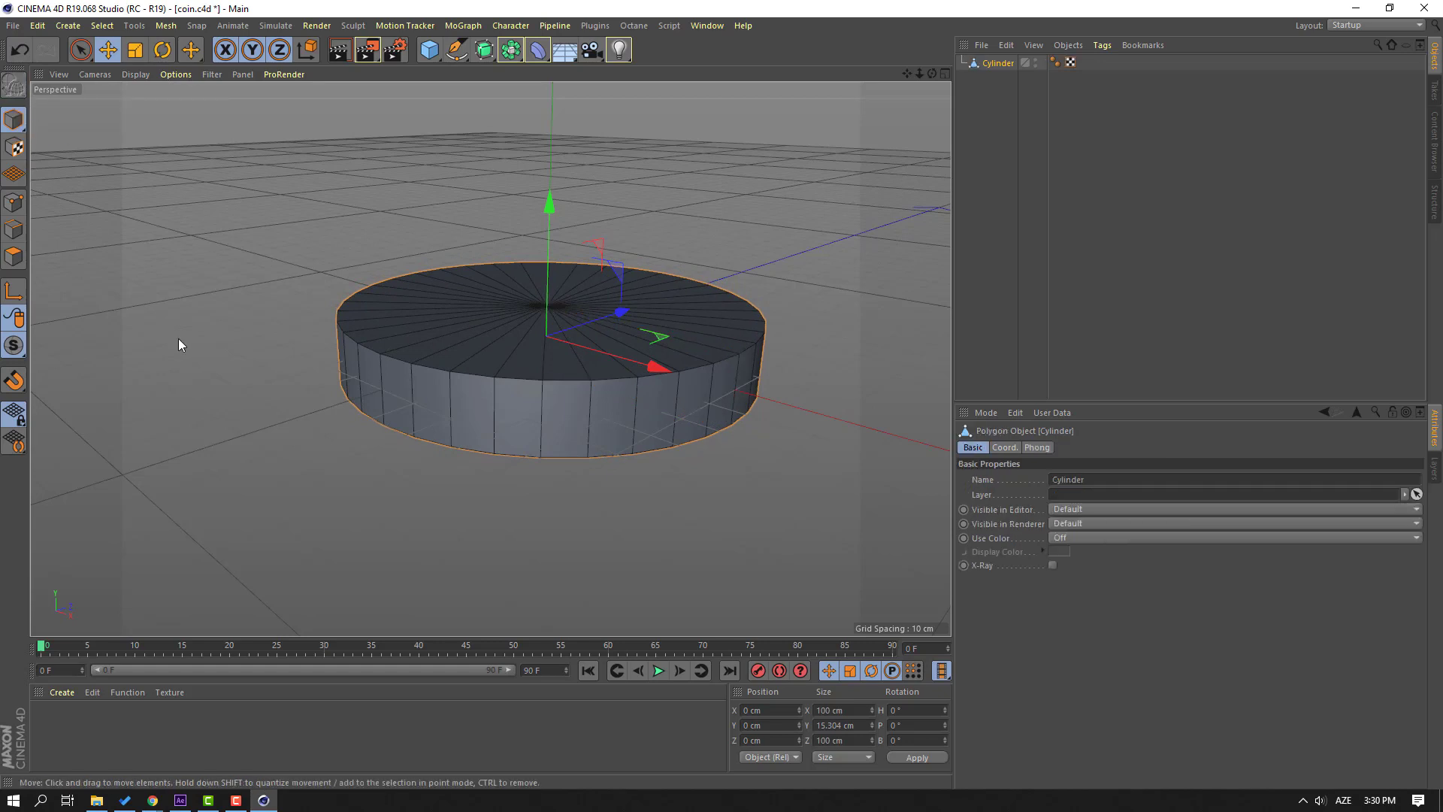
In Polygon mode, select both the top and bottom caps of the coin.
{"action": "left_click", "coordinate": [15, 257]}
{"action": "left_click_drag", "start_coordinate": [380, 422], "coordinate": [640, 413], "text": "alt"}
{"action": "double_click", "coordinate": [556, 377]}
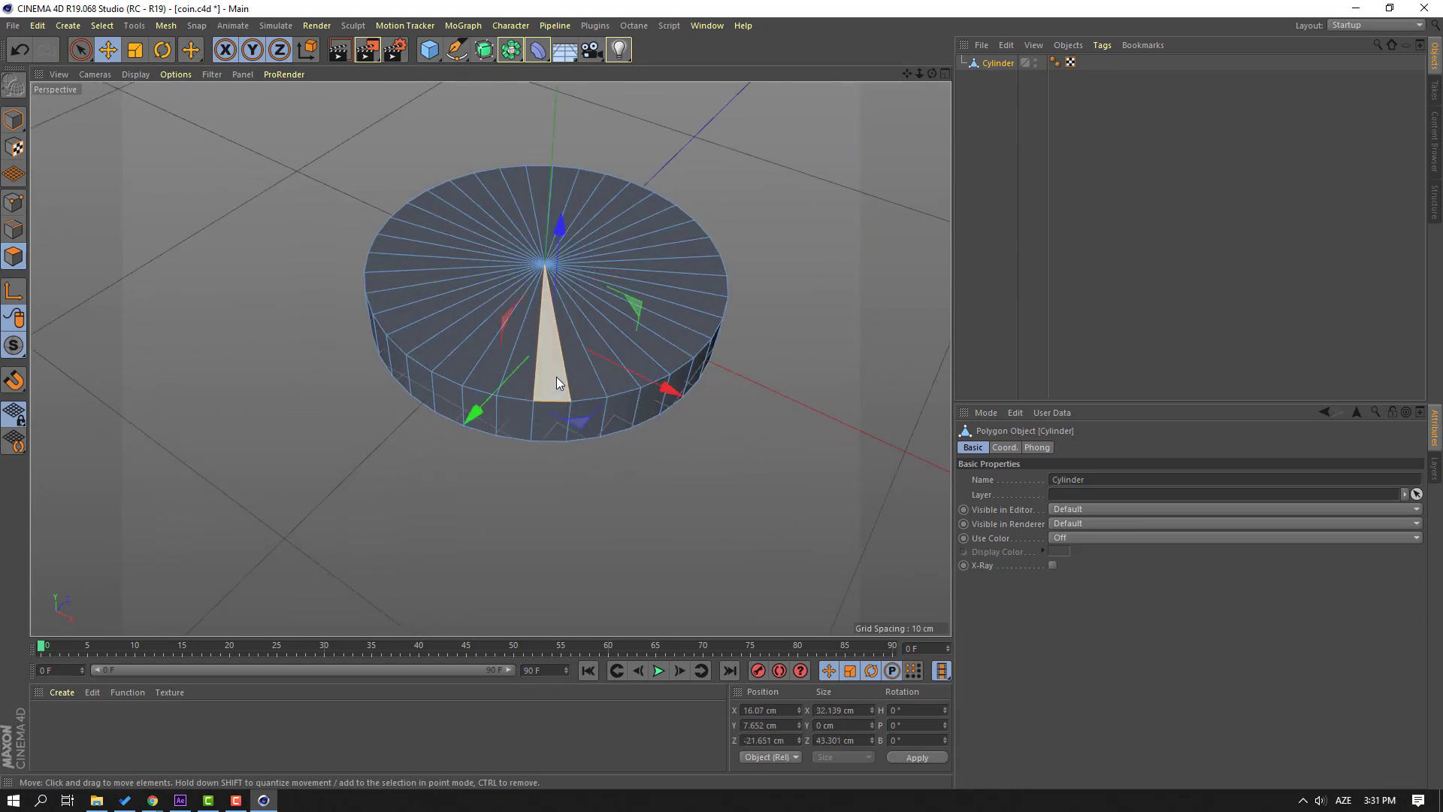
{"action": "left_click_drag", "start_coordinate": [643, 471], "coordinate": [648, 245], "text": "alt"}
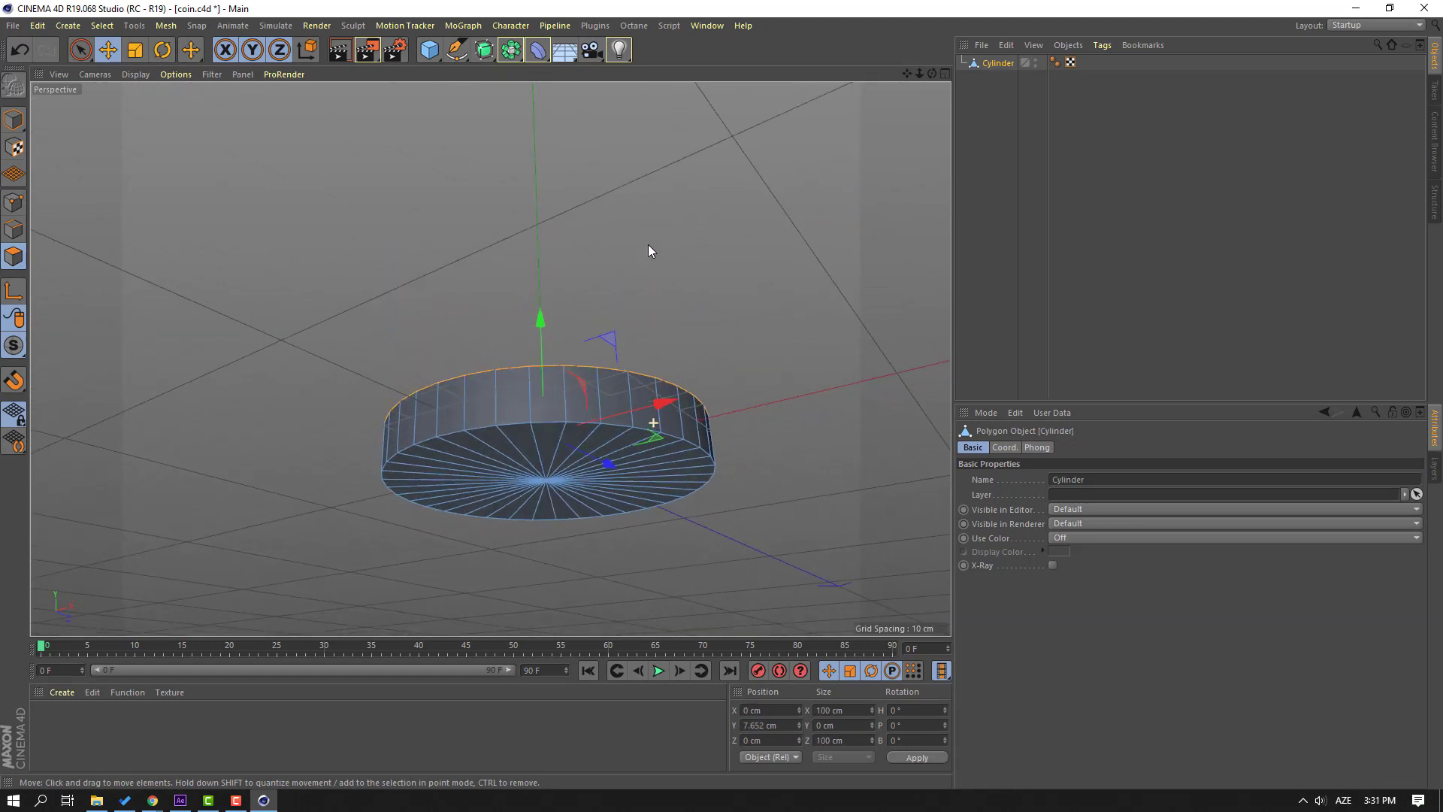
{"action": "double_click", "coordinate": [549, 436], "text": "shift"}
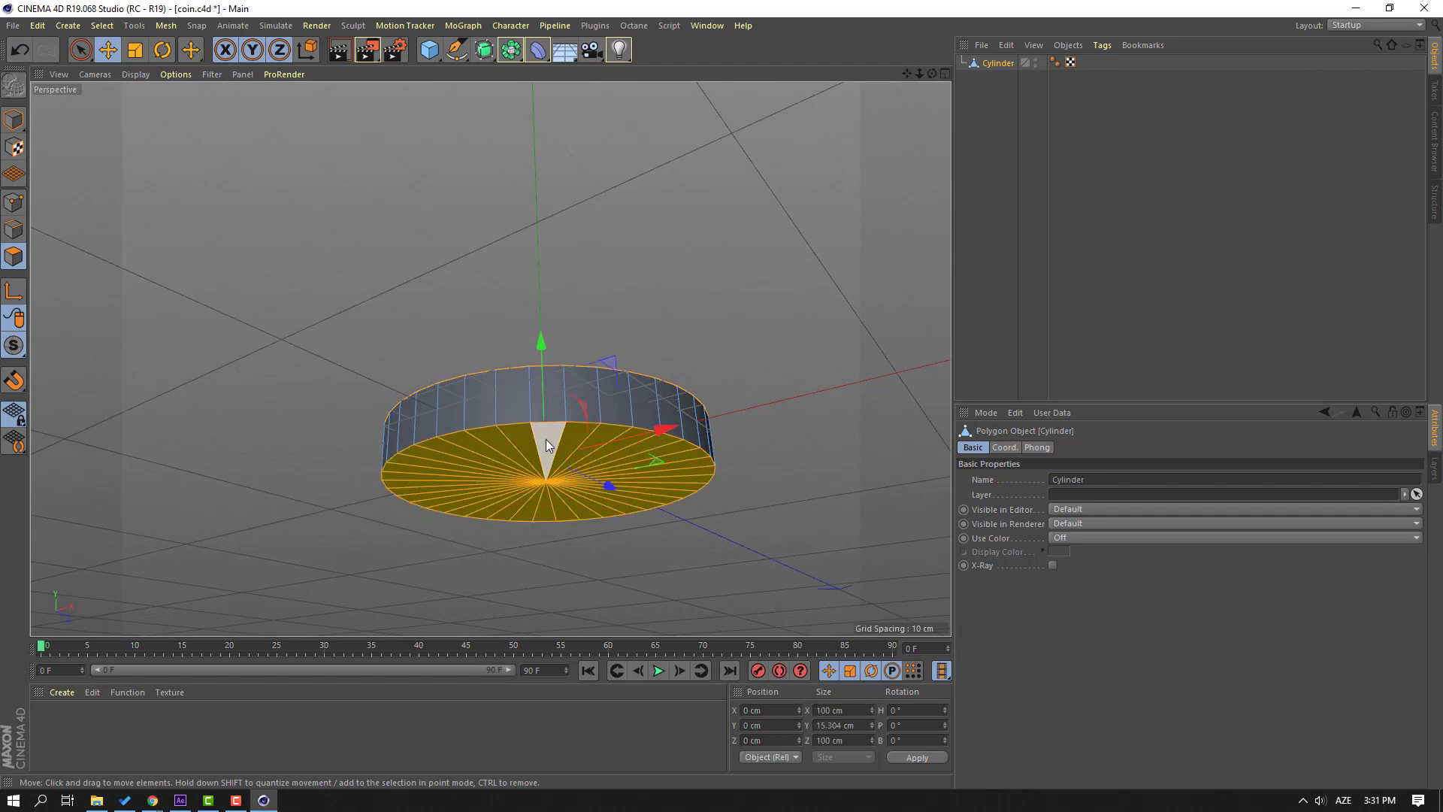
{"action": "left_click_drag", "start_coordinate": [448, 361], "coordinate": [458, 466], "text": "alt"}
{"action": "scroll", "coordinate": [530, 329], "scroll_direction": "up", "scroll_amount": 5}
{"action": "left_click_drag", "start_coordinate": [530, 329], "coordinate": [788, 164], "text": "alt"}
Inset the selected caps by 7.9 cm with Extrude Inner.
{"action": "right_click", "coordinate": [747, 179]}
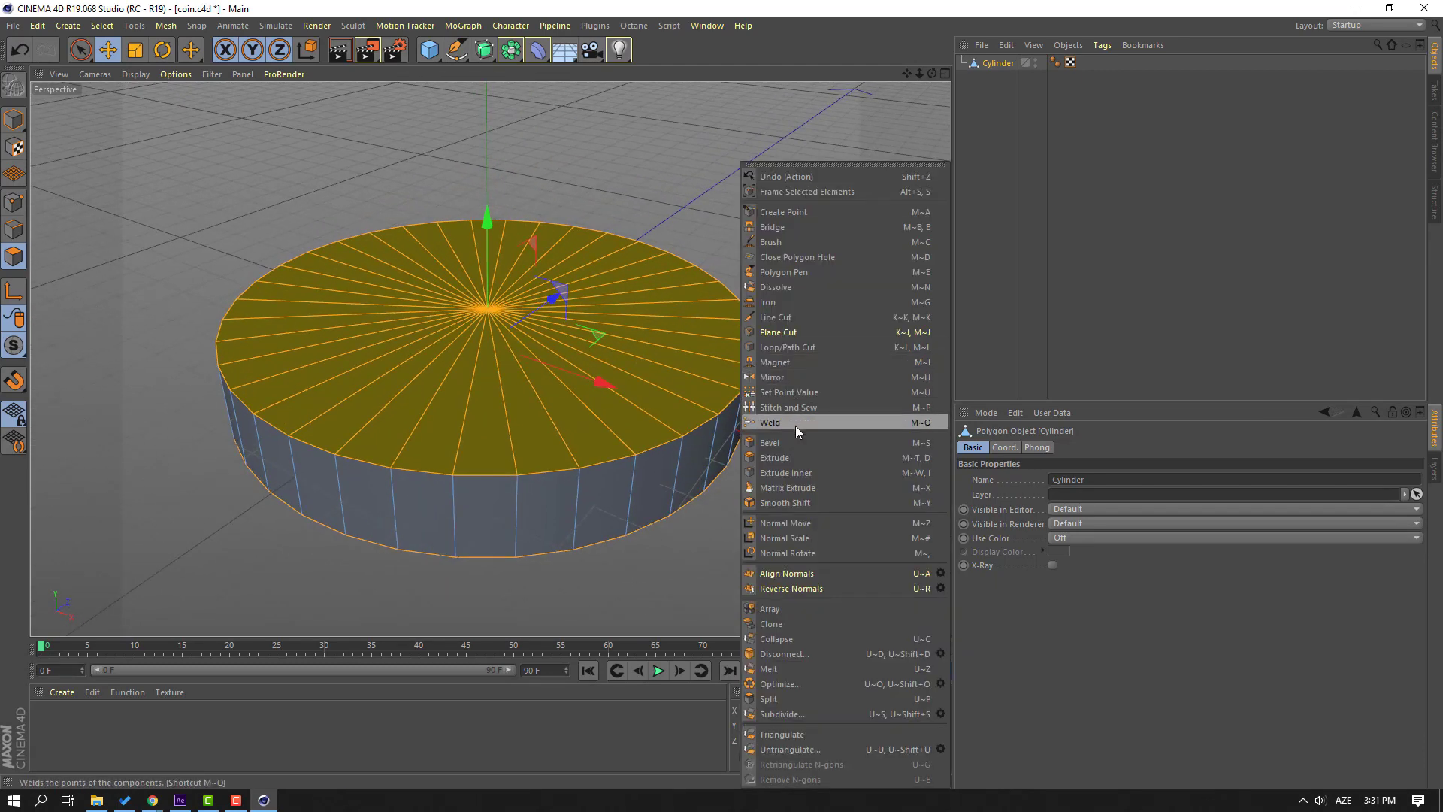
{"action": "left_click", "coordinate": [790, 473]}
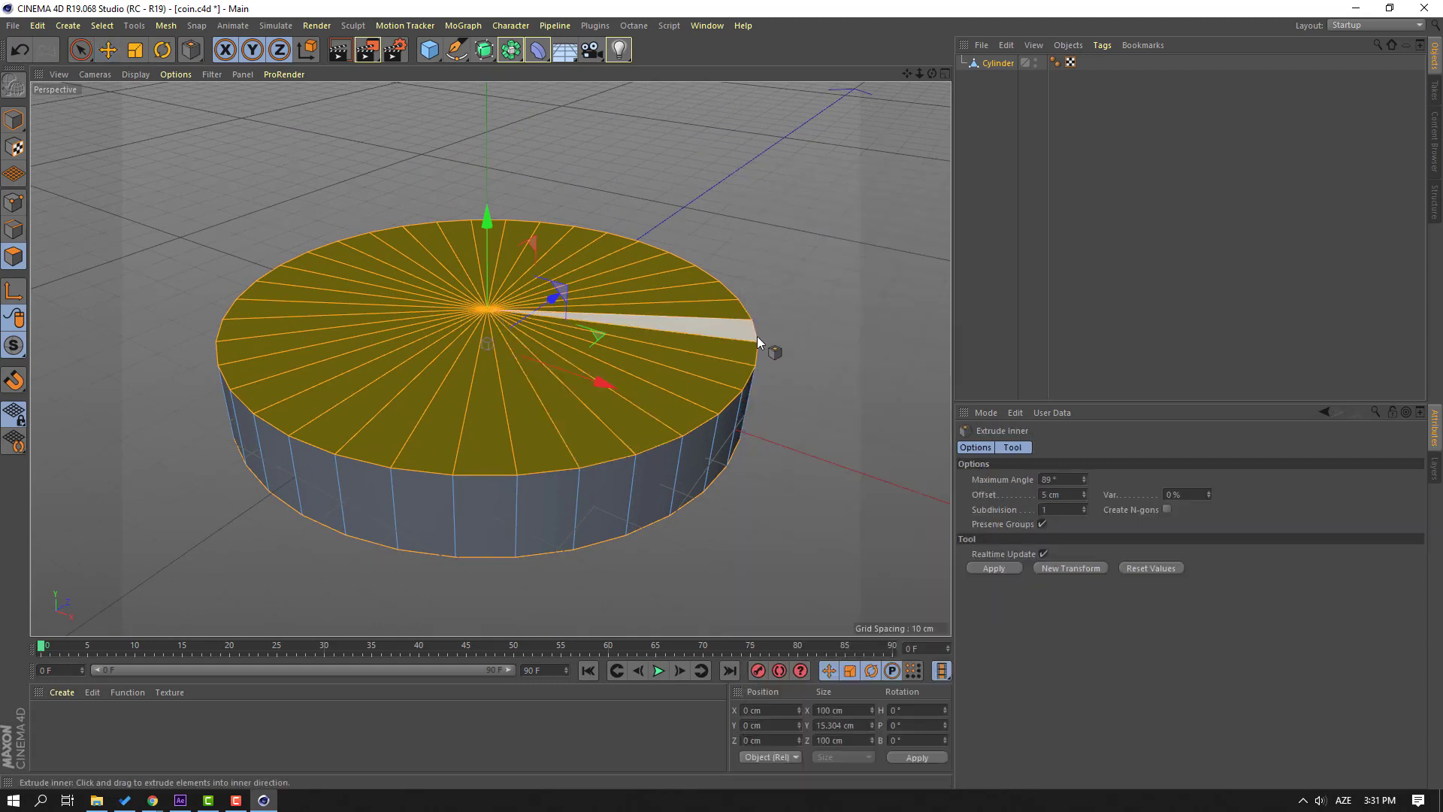
{"action": "left_click_drag", "start_coordinate": [677, 327], "coordinate": [723, 330]}
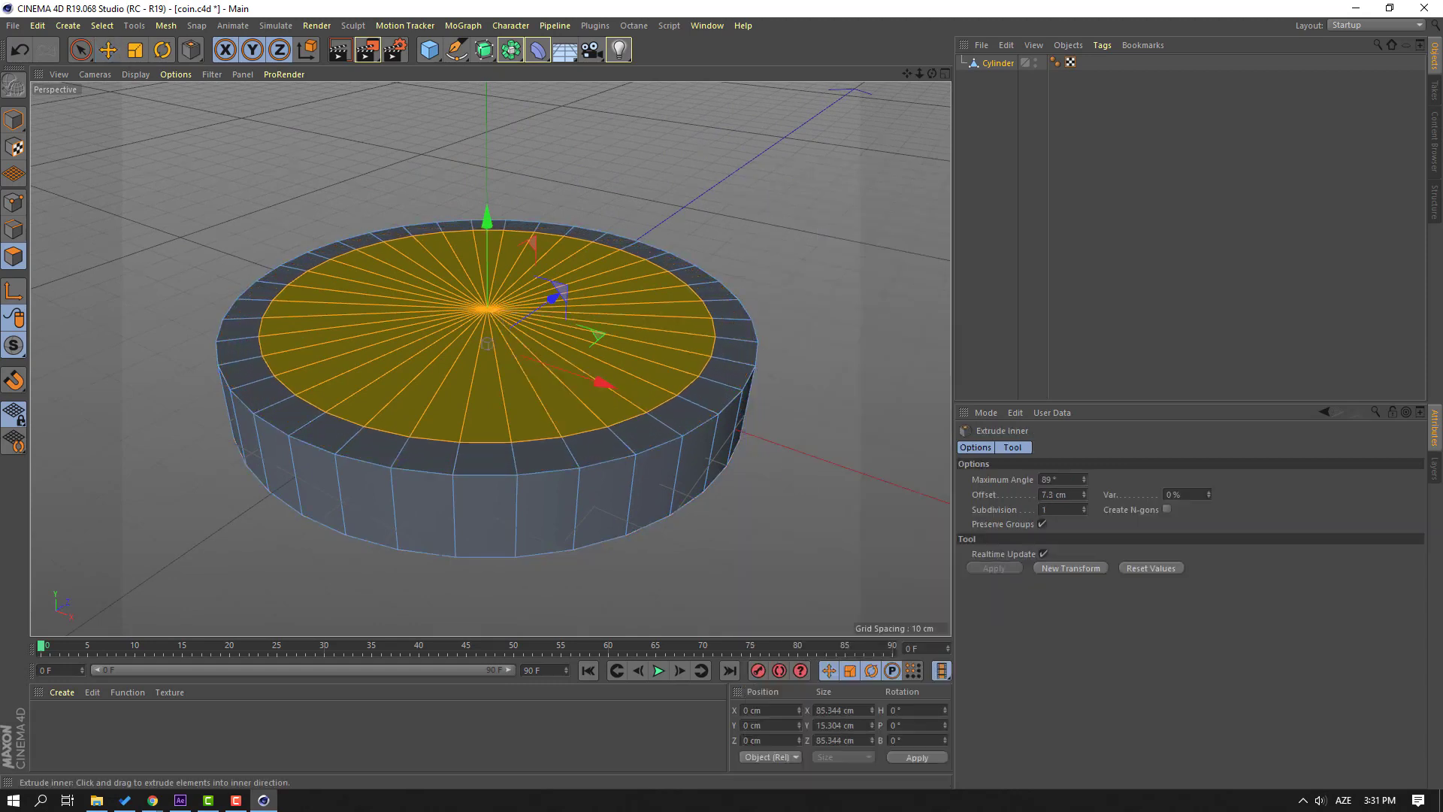
{"action": "left_click_drag", "start_coordinate": [683, 469], "coordinate": [704, 170], "text": "alt"}
Extrude the inner discs to -7.1 cm, recessing them below the rim.
{"action": "right_click", "coordinate": [704, 169]}
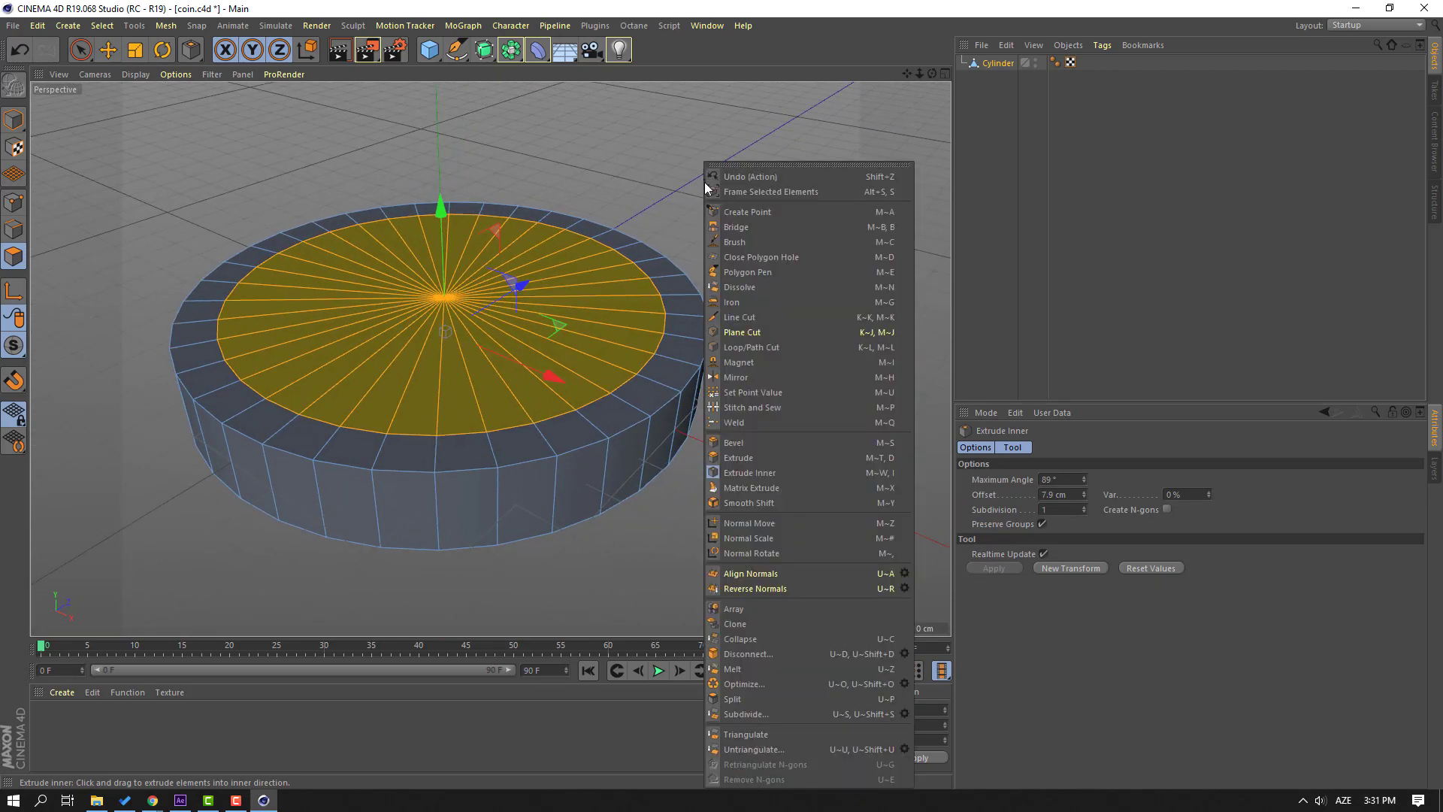
{"action": "left_click", "coordinate": [744, 458]}
{"action": "left_click_drag", "start_coordinate": [645, 305], "coordinate": [582, 310]}
{"action": "left_click_drag", "start_coordinate": [331, 421], "coordinate": [350, 232], "text": "alt"}
{"action": "left_click_drag", "start_coordinate": [354, 519], "coordinate": [579, 223], "text": "alt"}
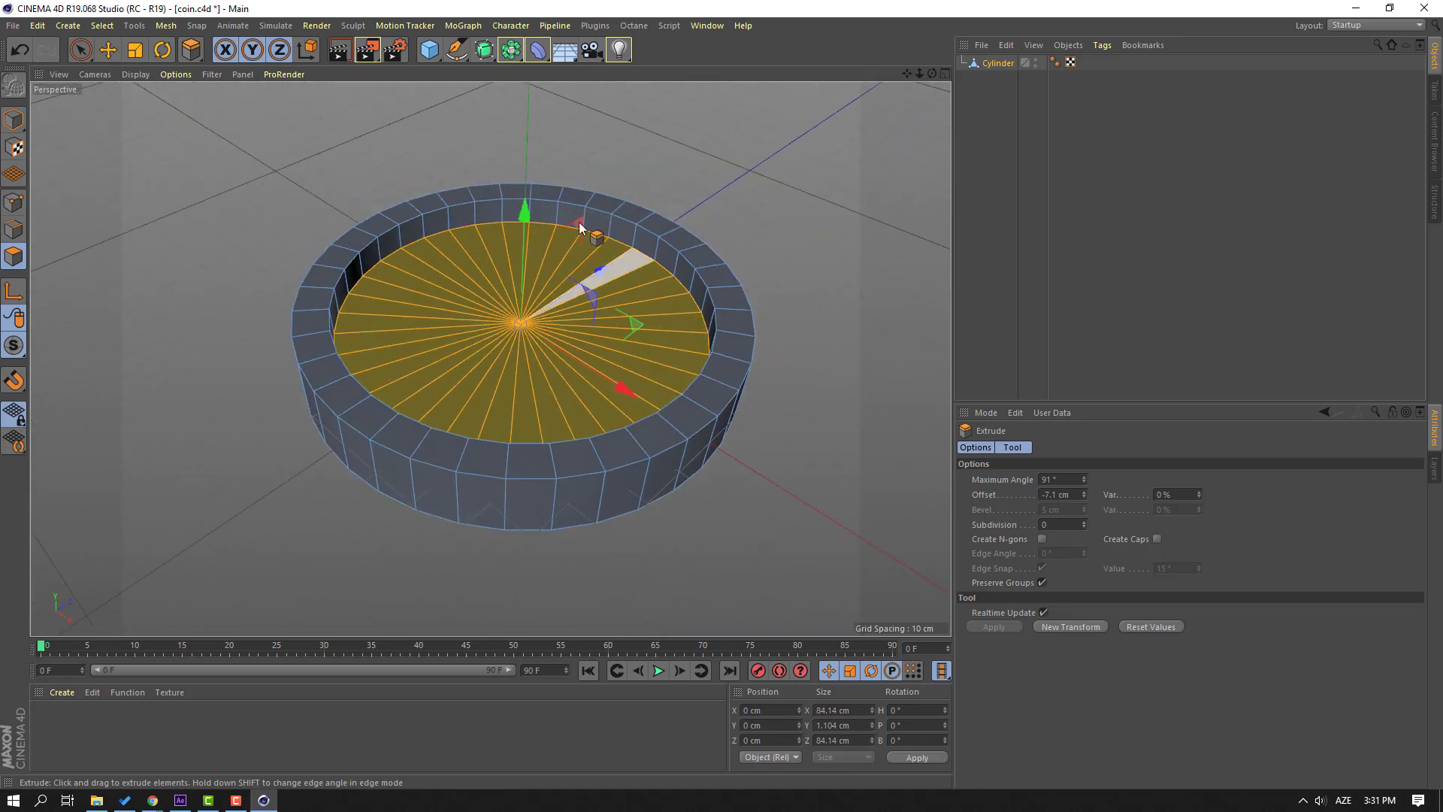
With the Move tool, select alternating side faces around the coin's edge.
{"action": "left_click", "coordinate": [108, 50]}
{"action": "left_click_drag", "start_coordinate": [554, 571], "coordinate": [561, 390], "text": "alt"}
{"action": "left_click", "coordinate": [560, 346]}
{"action": "left_click_drag", "start_coordinate": [763, 383], "coordinate": [672, 408], "text": "alt"}
{"action": "left_click", "coordinate": [549, 338], "text": "shift"}
{"action": "left_click_drag", "start_coordinate": [737, 373], "coordinate": [497, 419], "text": "alt"}
{"action": "left_click", "coordinate": [629, 346], "text": "shift"}
Finish selecting alternating edge faces and extrude them outward 1.58 cm as notches.
{"action": "left_click", "coordinate": [653, 336], "text": "shift"}
{"action": "scroll", "coordinate": [501, 436], "scroll_direction": "up", "scroll_amount": 3}
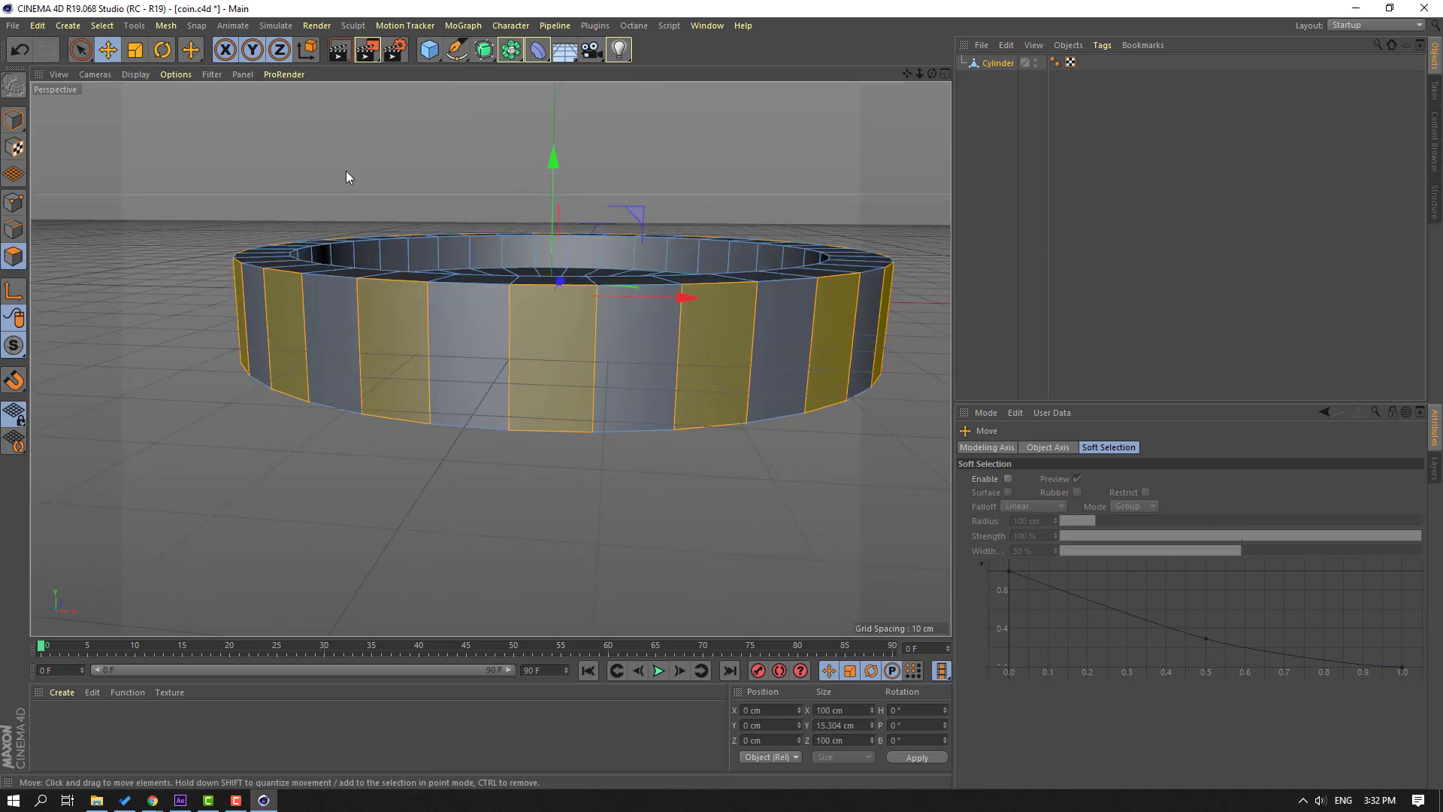
{"action": "right_click", "coordinate": [346, 170]}
{"action": "left_click", "coordinate": [382, 457]}
{"action": "left_click_drag", "start_coordinate": [678, 394], "coordinate": [596, 466], "text": "alt"}
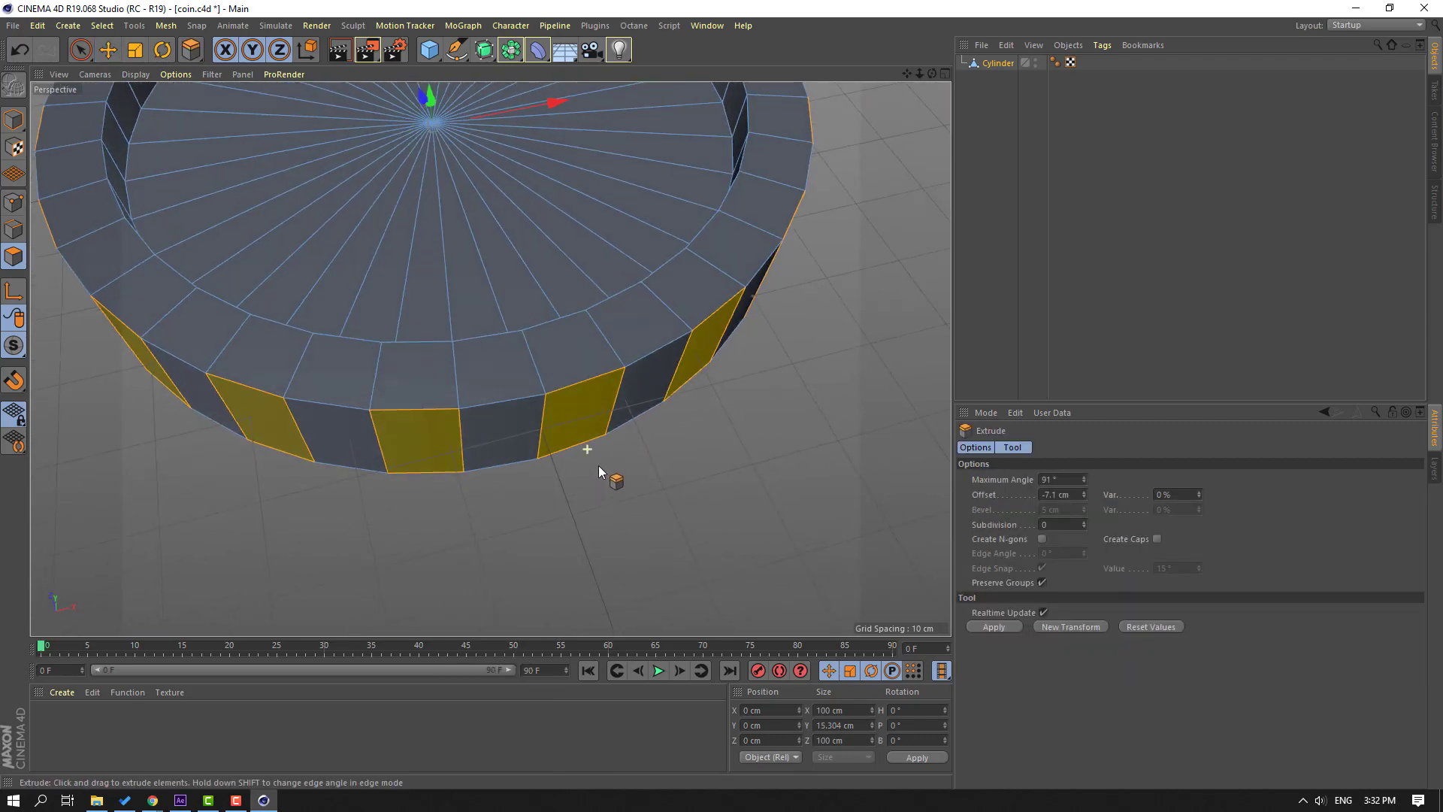
{"action": "left_click_drag", "start_coordinate": [560, 409], "coordinate": [581, 409]}
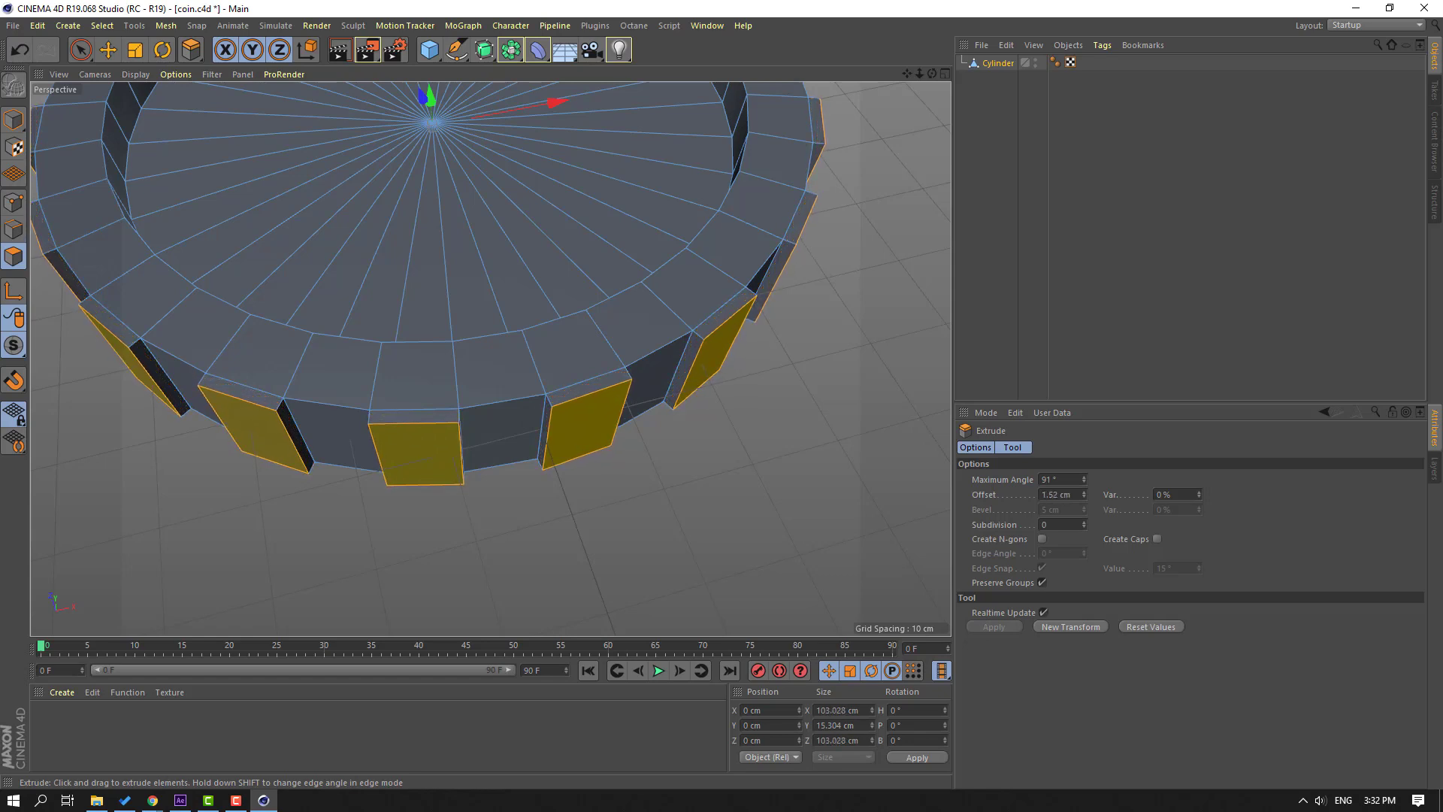
{"action": "left_click", "coordinate": [107, 50]}
In Model mode, scale the coin down to flatten it to about 10.6 cm thick.
{"action": "scroll", "coordinate": [371, 262], "scroll_direction": "down", "scroll_amount": 5}
{"action": "left_click_drag", "start_coordinate": [467, 226], "coordinate": [328, 417], "text": "alt"}
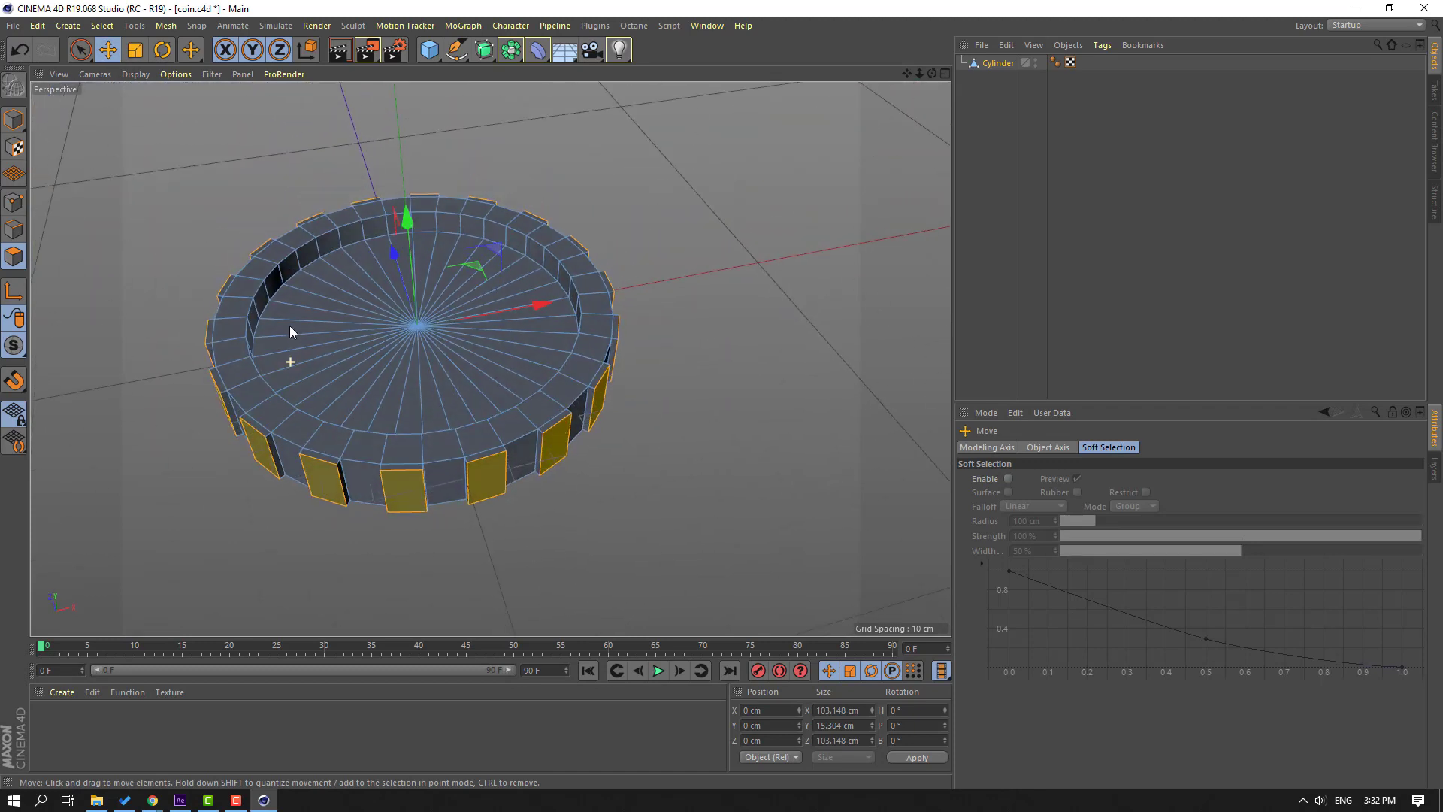
{"action": "left_click", "coordinate": [13, 120]}
{"action": "left_click", "coordinate": [135, 50]}
Export the coin as Wavefront OBJ 'coin' into a new Desktop folder named Coins.
{"action": "key", "text": "h"}
{"action": "key", "text": "e"}
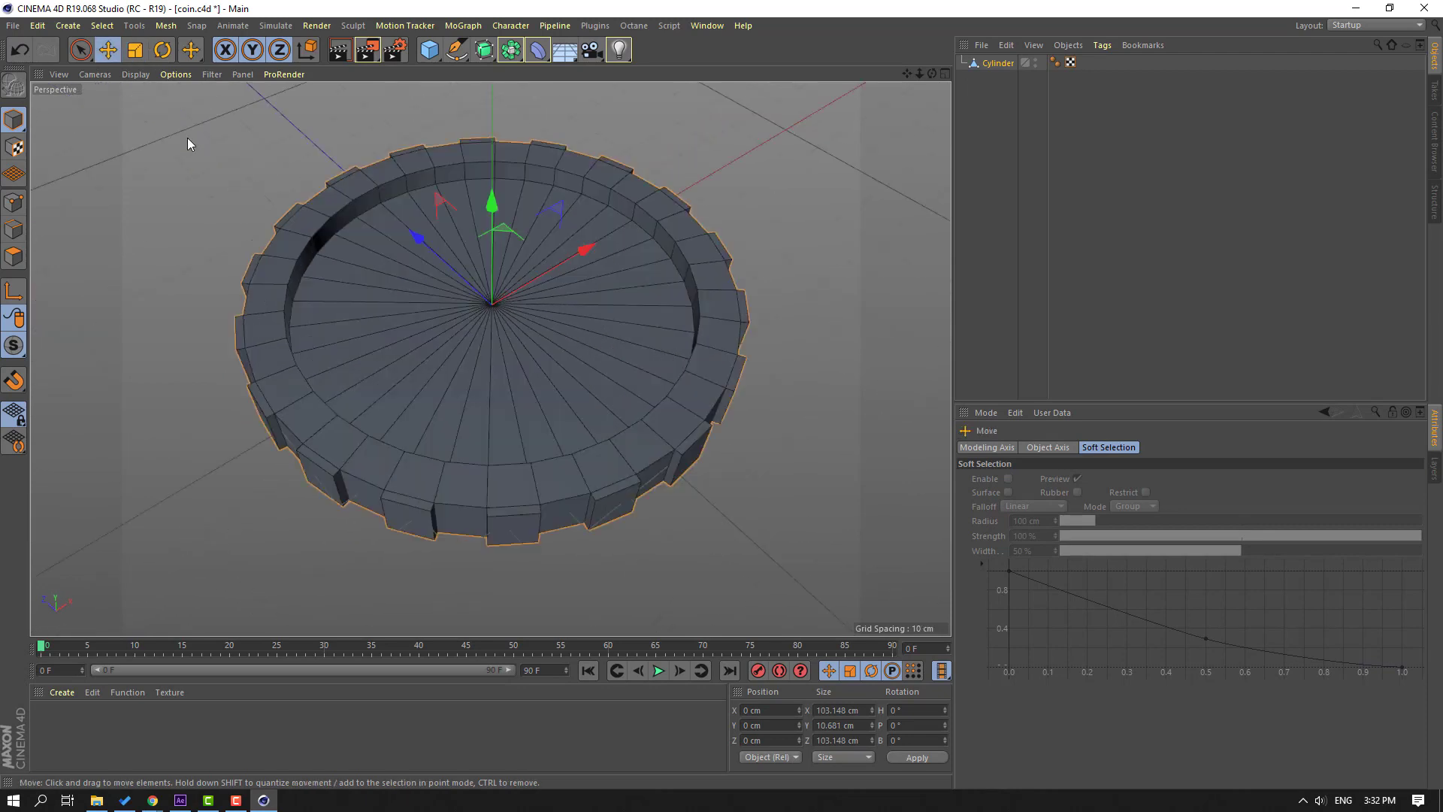
{"action": "left_click", "coordinate": [13, 27]}
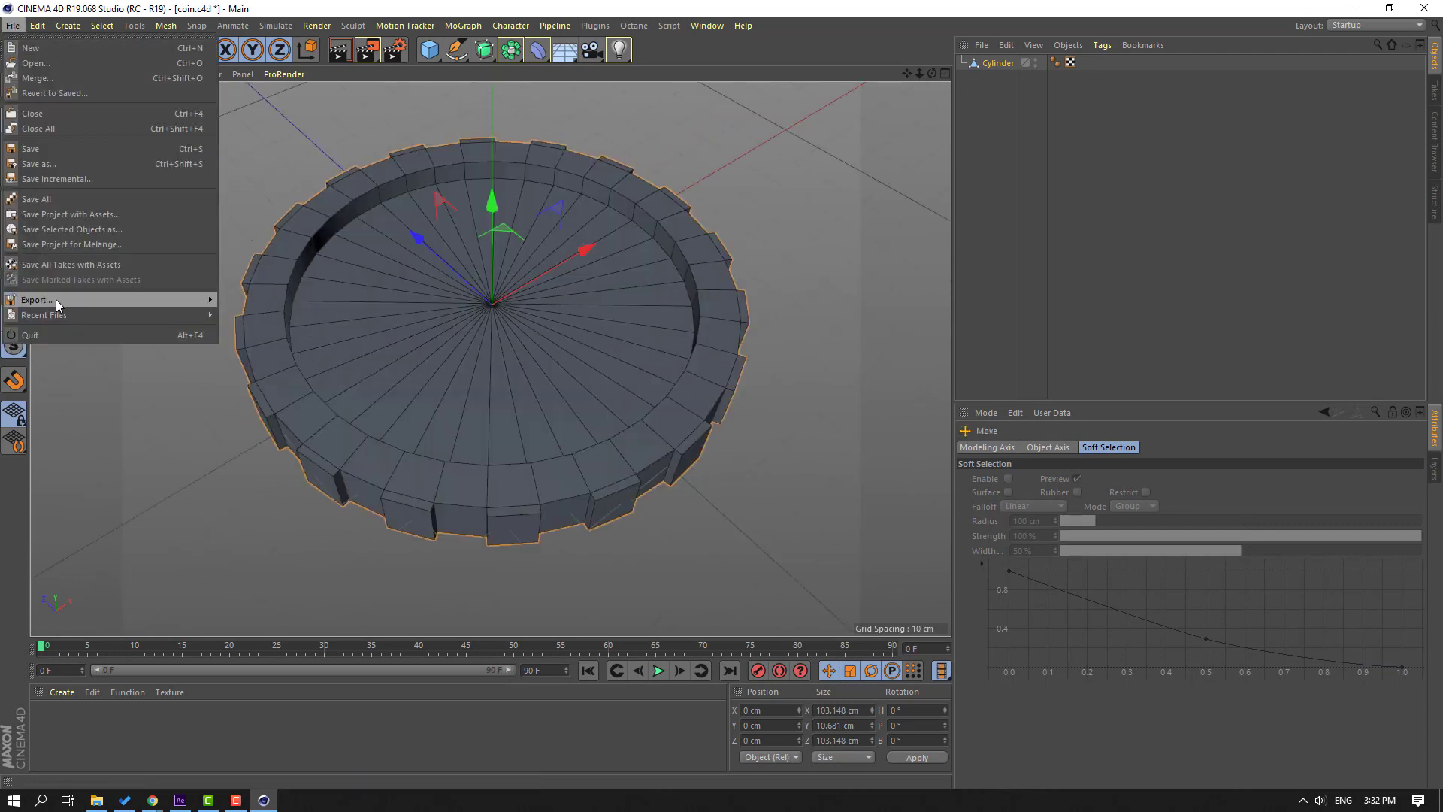
{"action": "mouse_move", "coordinate": [56, 300]}
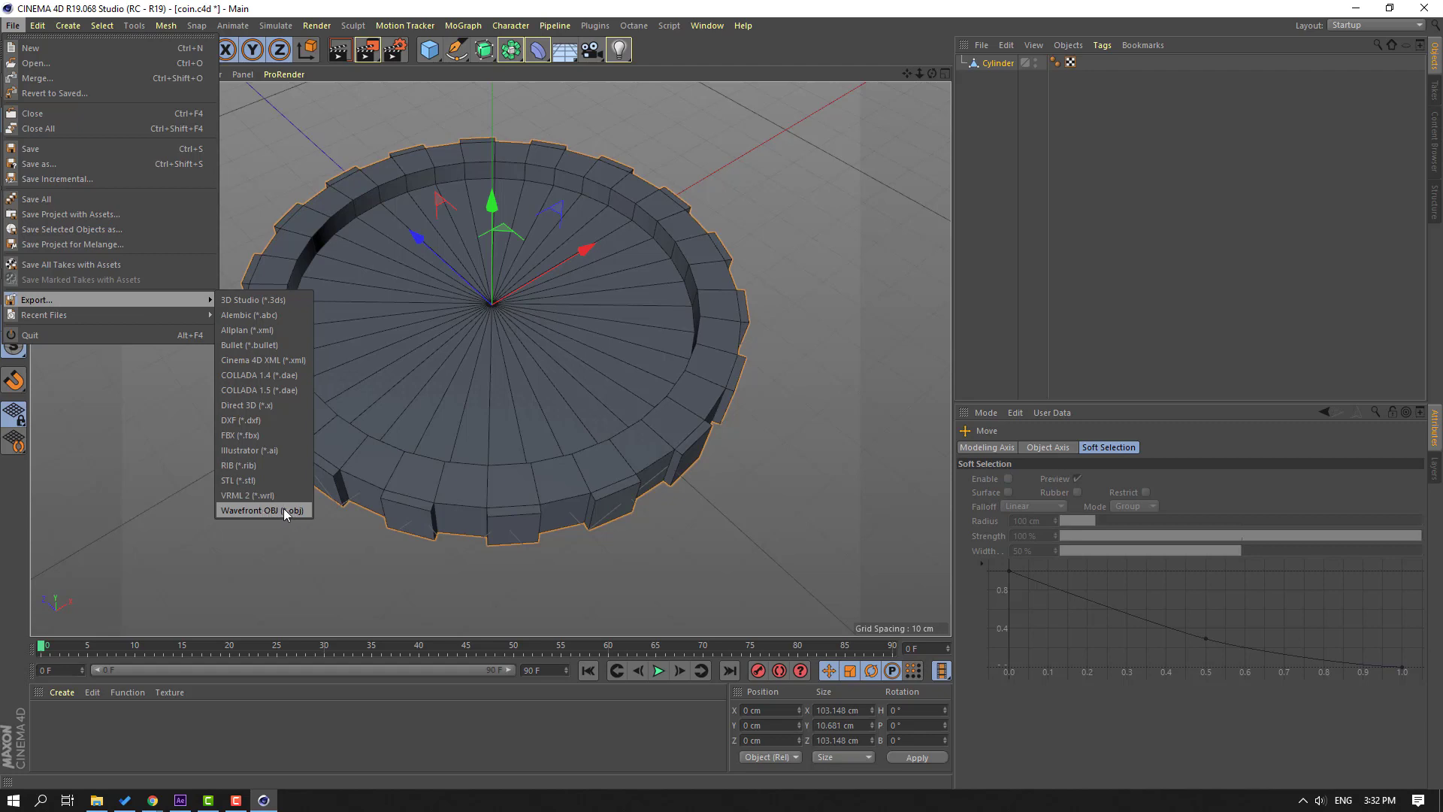
{"action": "left_click", "coordinate": [283, 509]}
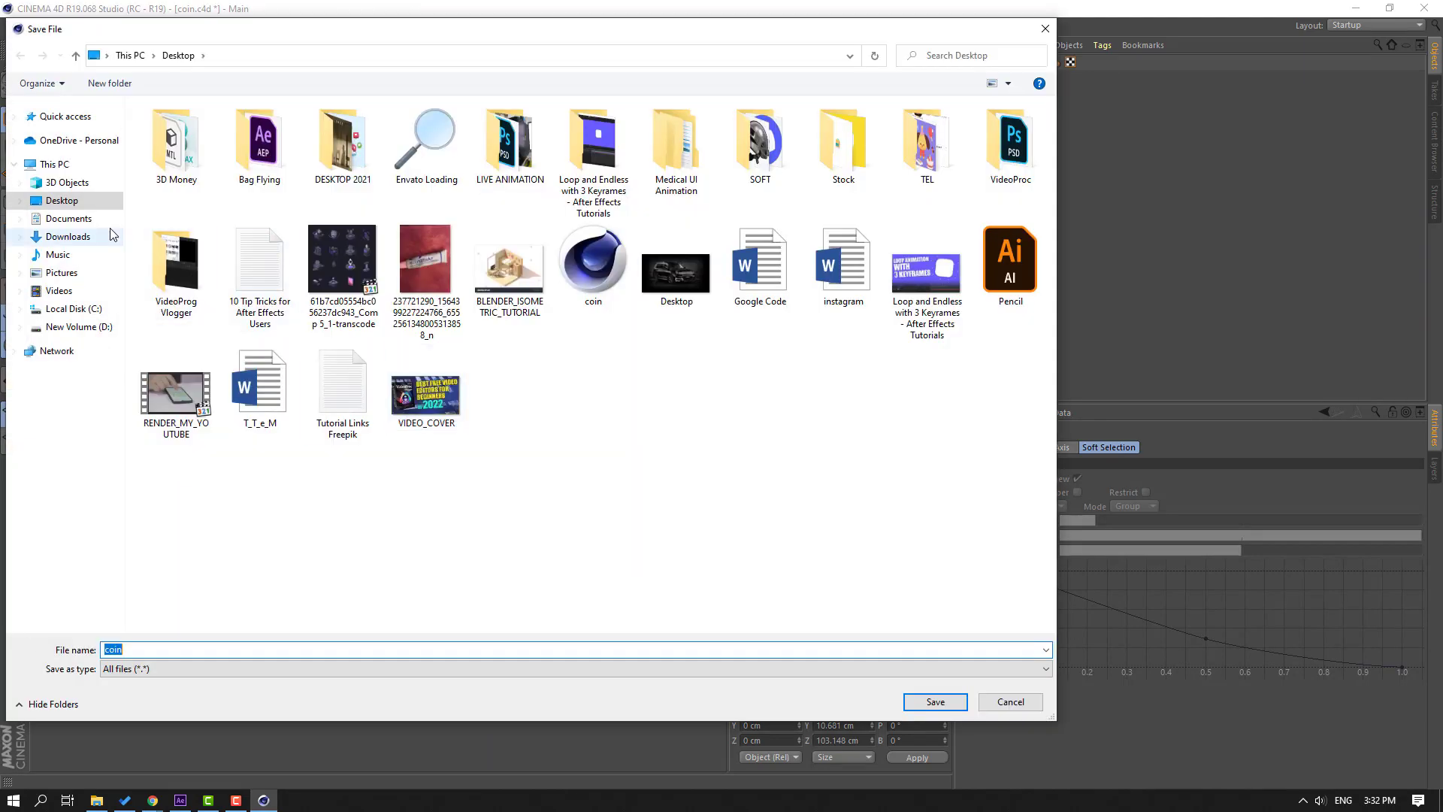
{"action": "left_click", "coordinate": [109, 84]}
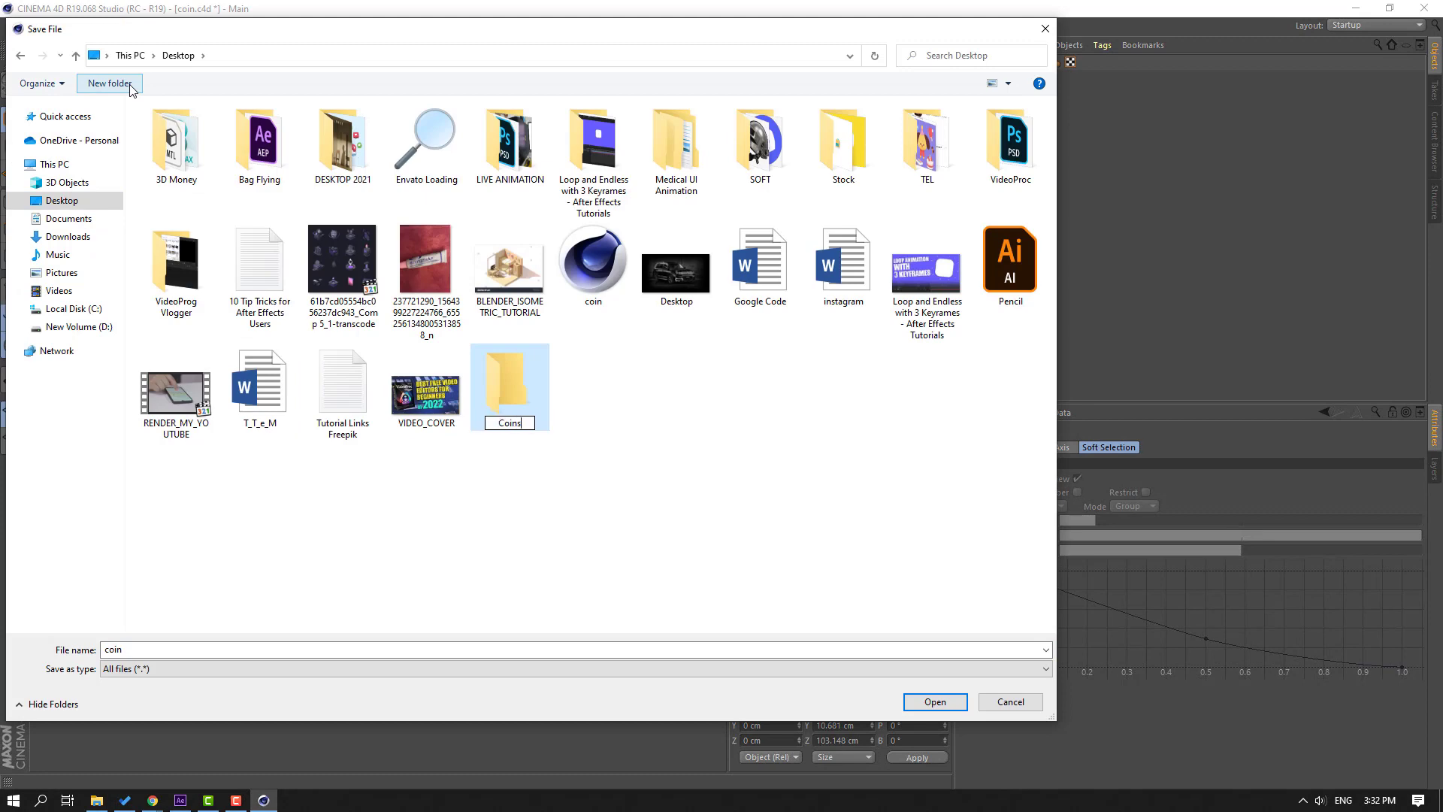
{"action": "type", "text": "Coins"}
{"action": "left_click", "coordinate": [631, 546]}
{"action": "double_click", "coordinate": [538, 393]}
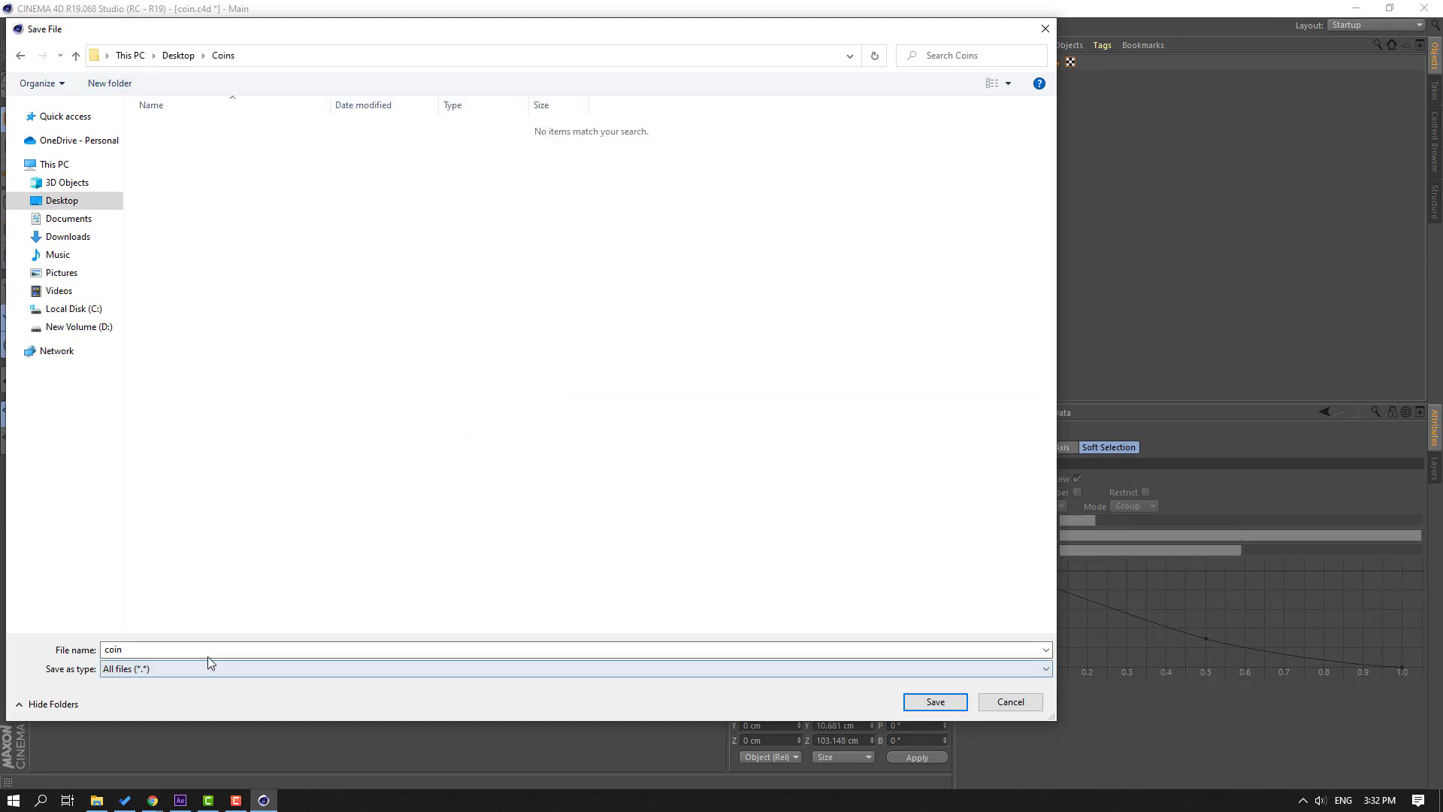
{"action": "left_click", "coordinate": [933, 702]}
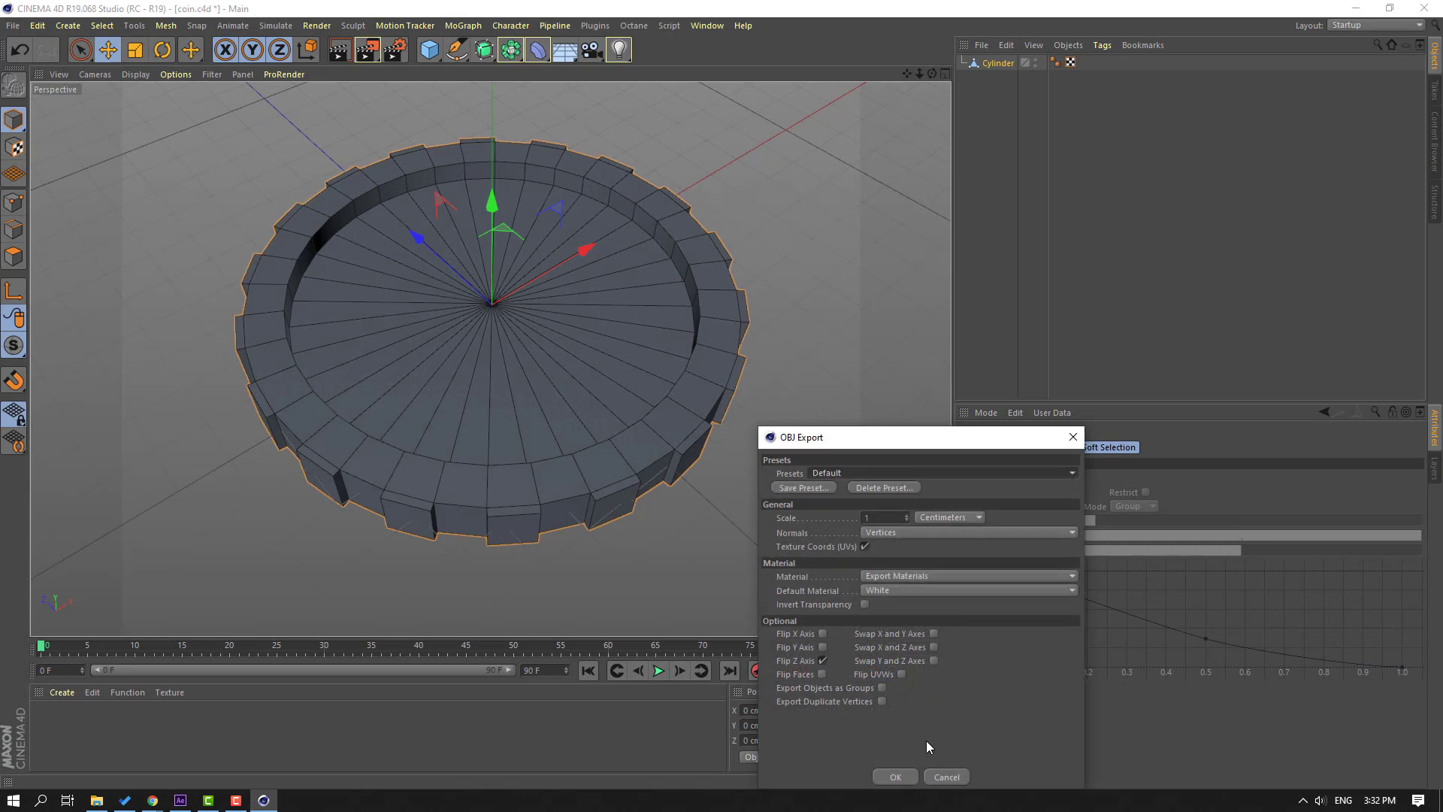
{"action": "left_click", "coordinate": [895, 777]}
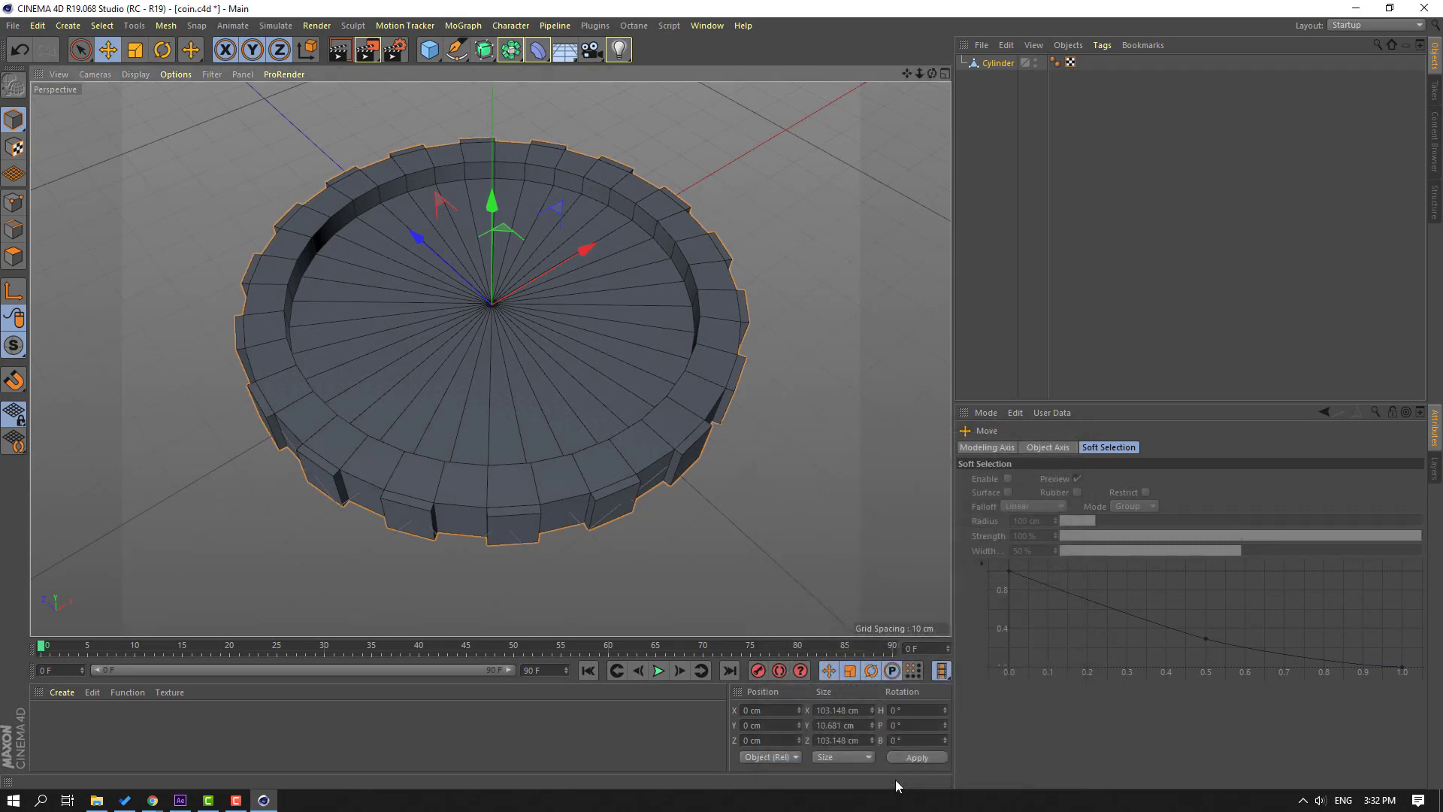
Delete coin.c4d from the project and add a new solid layer named E3D.
{"action": "left_click", "coordinate": [188, 795]}
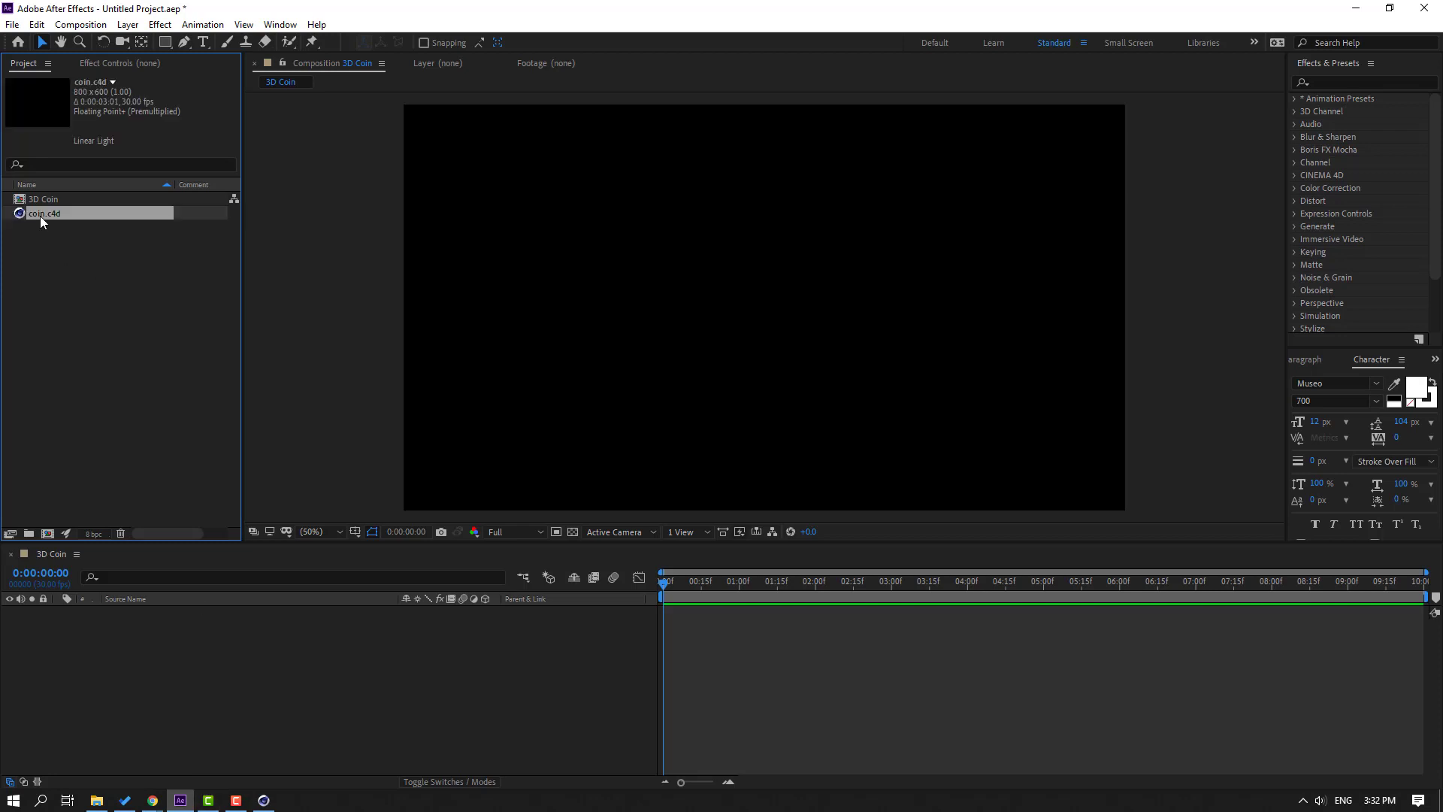
{"action": "key", "text": "Delete"}
{"action": "left_click", "coordinate": [310, 690]}
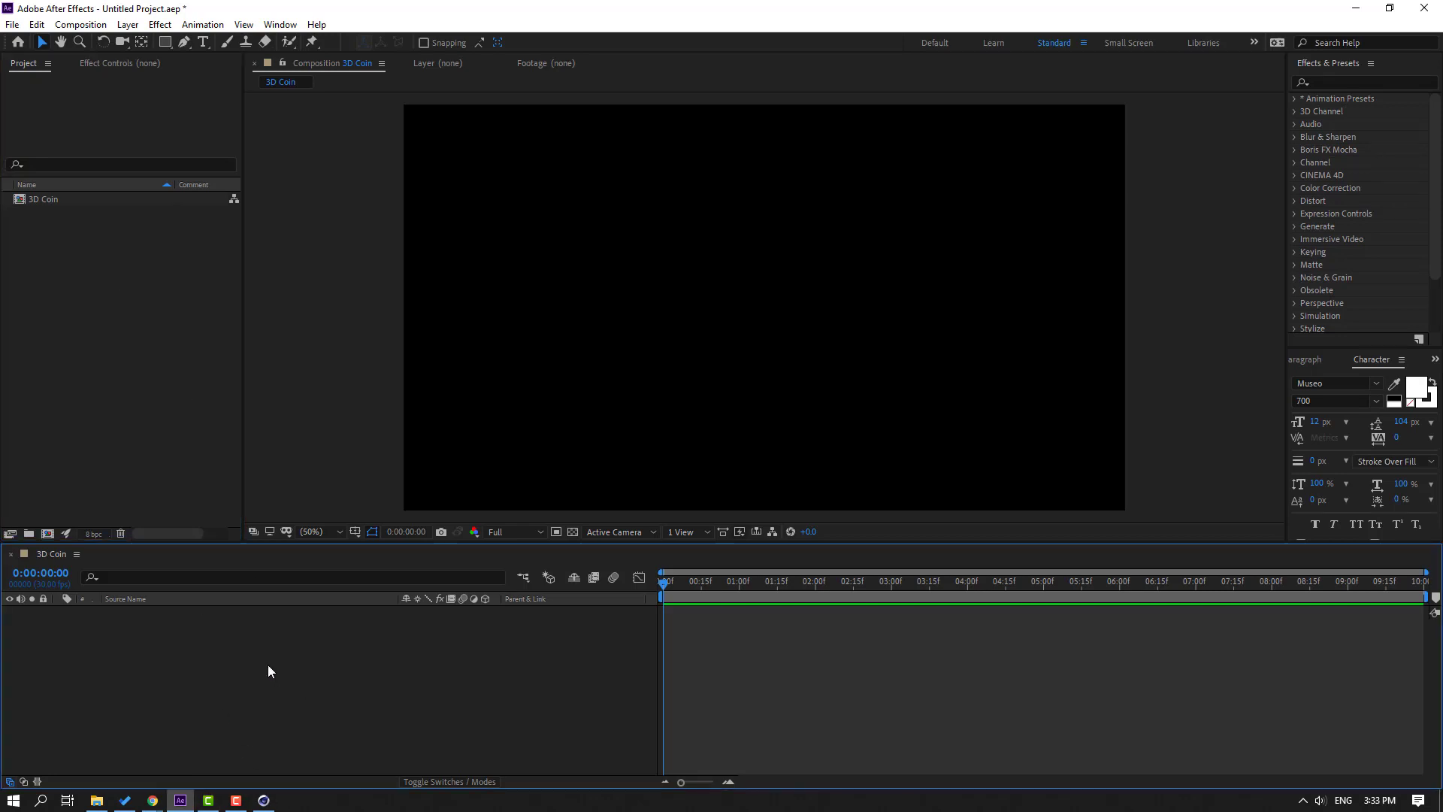
{"action": "right_click", "coordinate": [210, 651]}
{"action": "mouse_move", "coordinate": [295, 487]}
{"action": "left_click", "coordinate": [473, 530]}
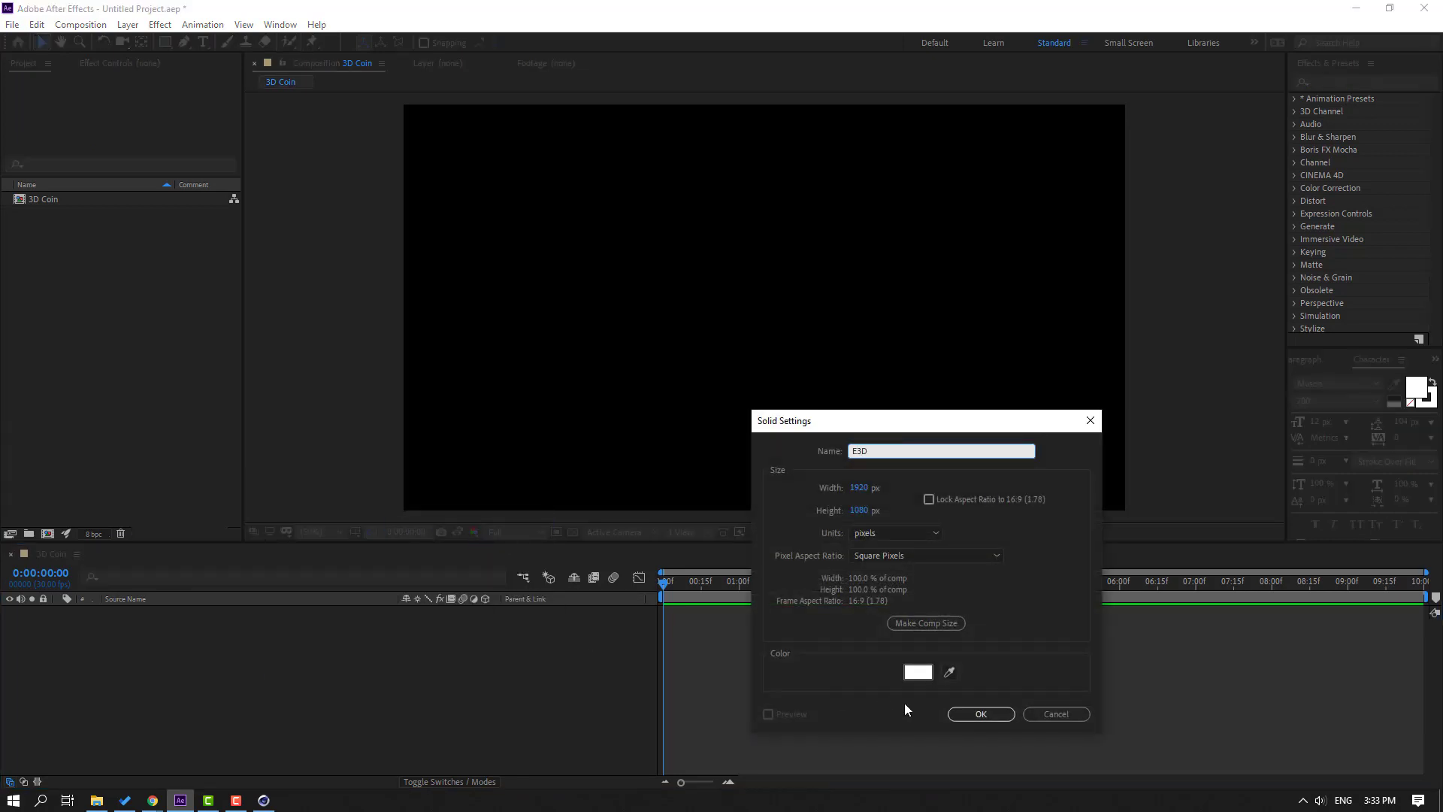
{"action": "left_click", "coordinate": [953, 713]}
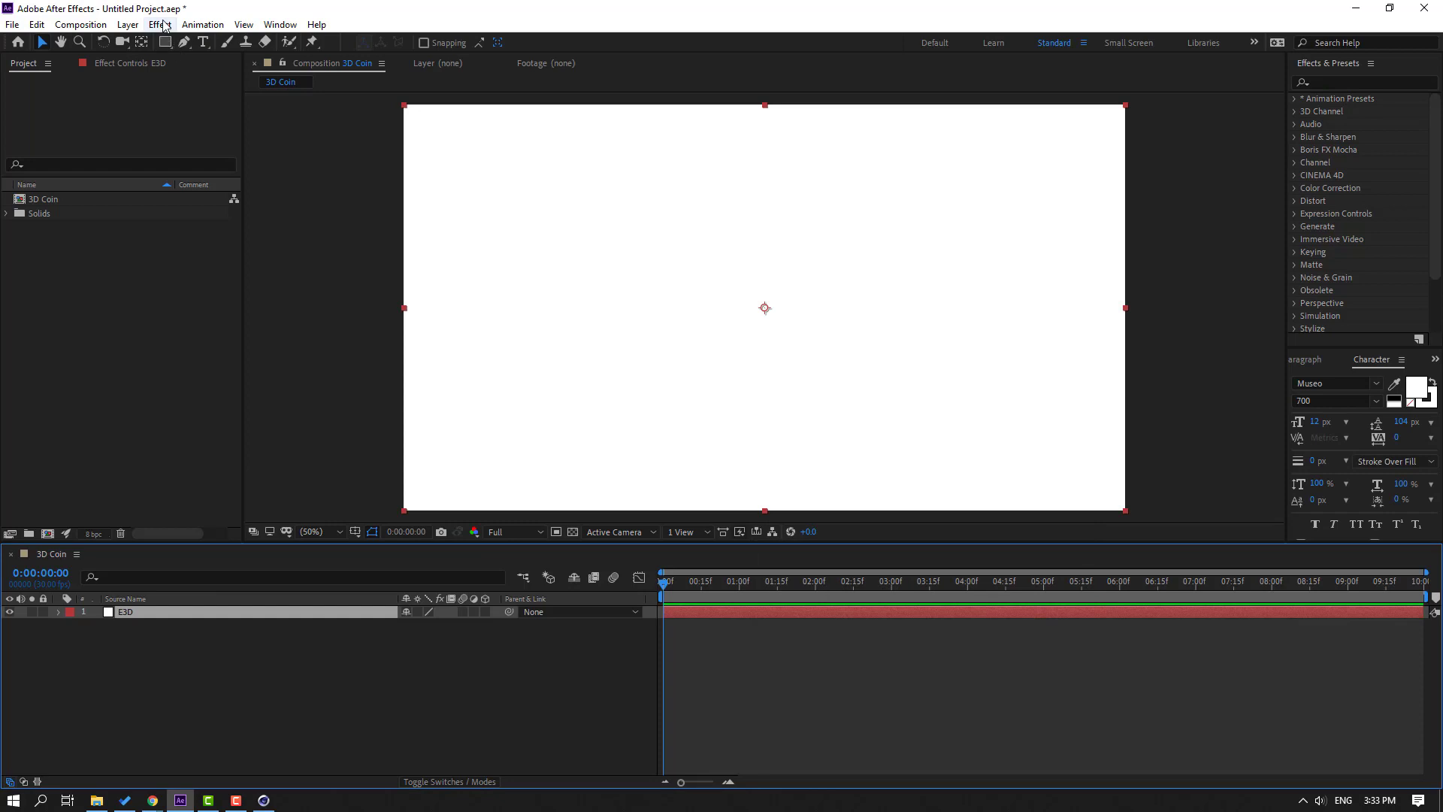
Apply Video Copilot's Element effect to E3D and open its Scene Setup.
{"action": "left_click", "coordinate": [160, 24]}
{"action": "mouse_move", "coordinate": [188, 461]}
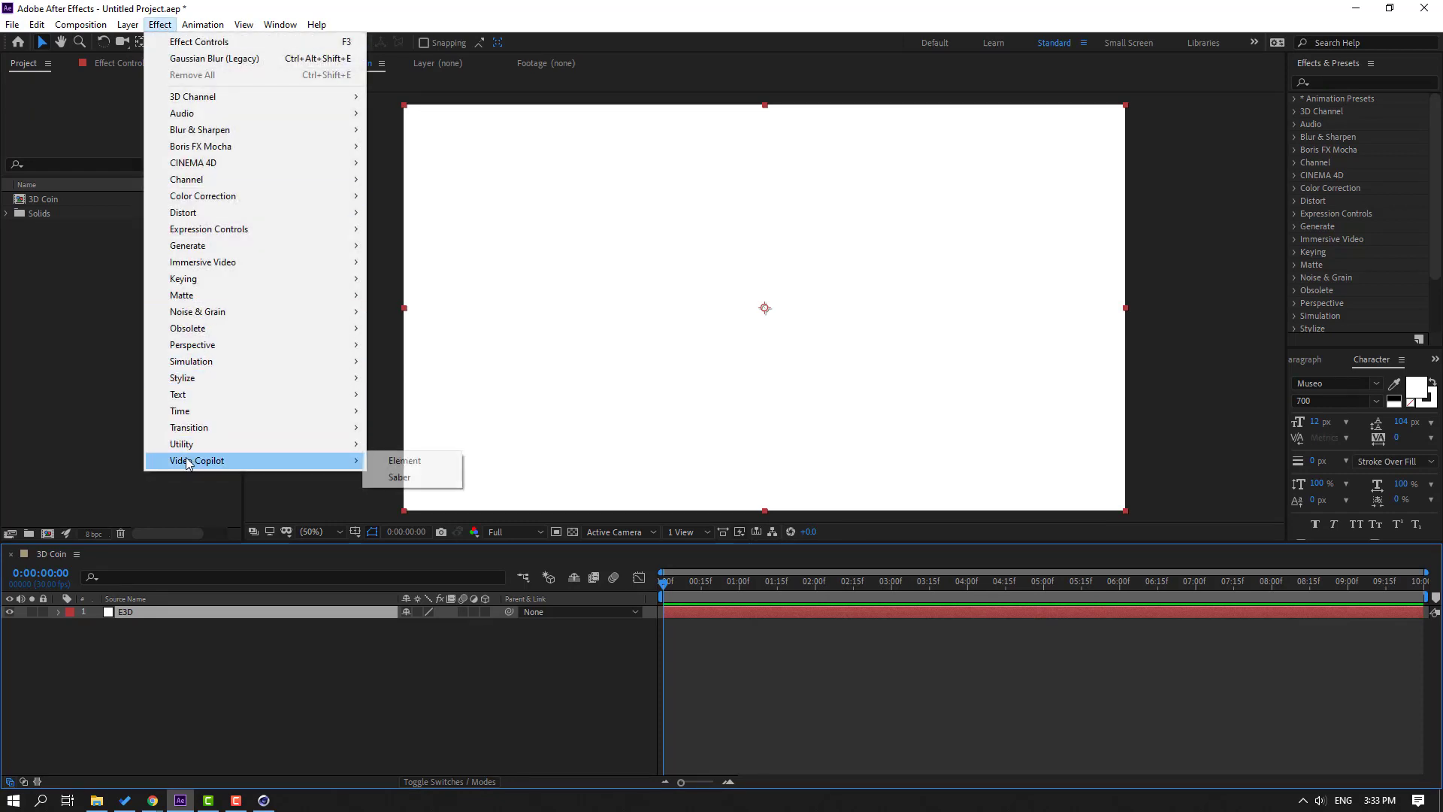
{"action": "left_click", "coordinate": [435, 461]}
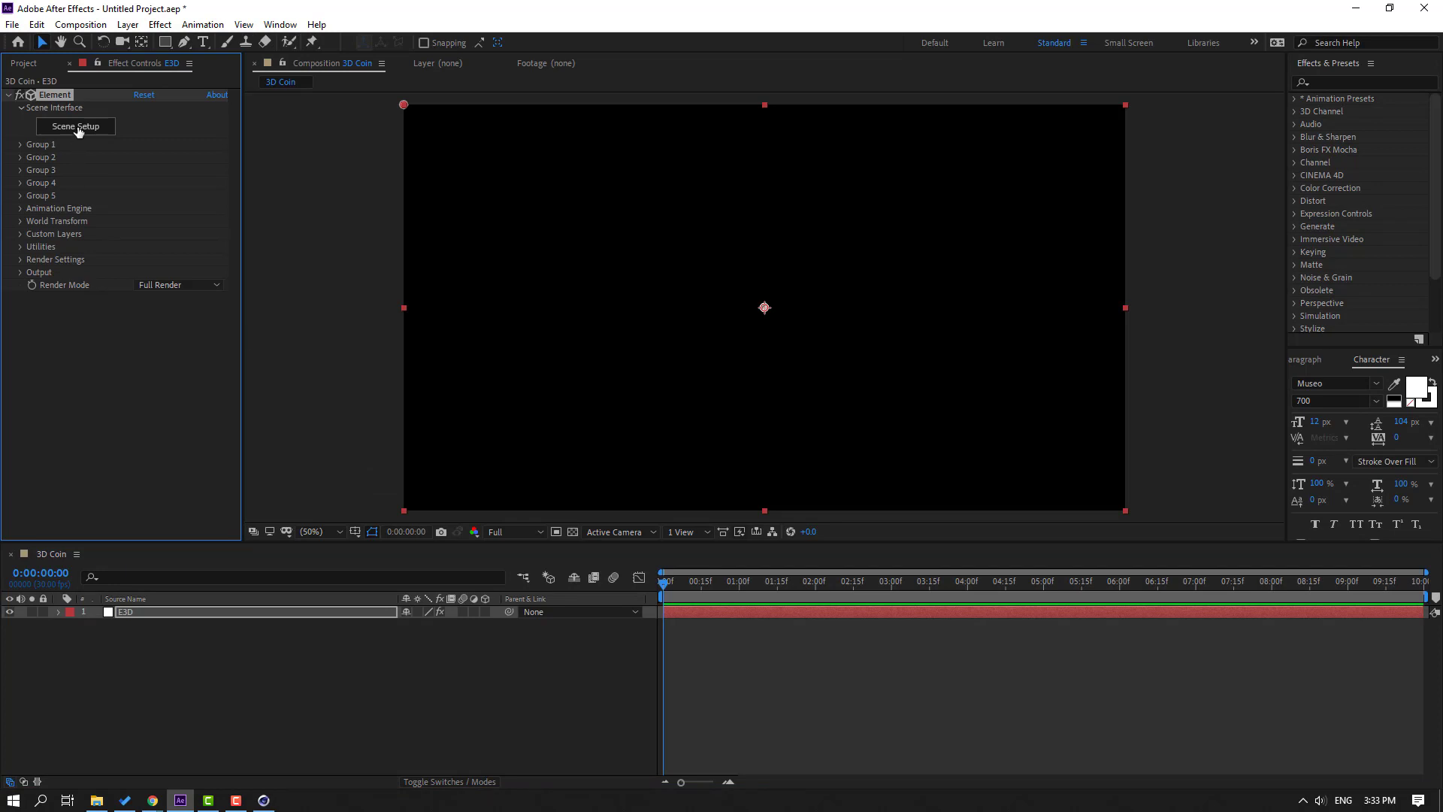
{"action": "left_click", "coordinate": [76, 126]}
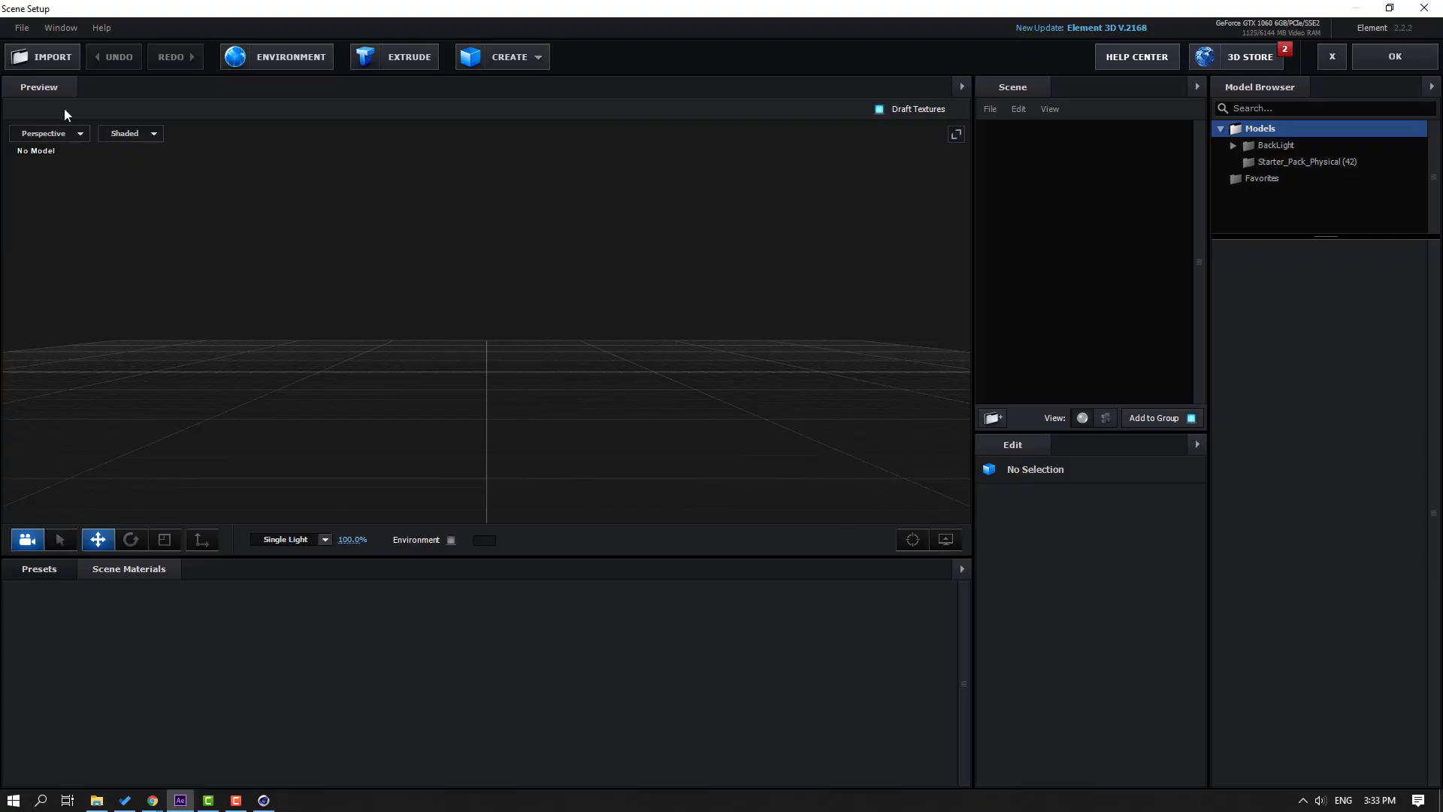
Import coin.obj from the Desktop's Coins folder, accepting the import preferences.
{"action": "left_click", "coordinate": [41, 58]}
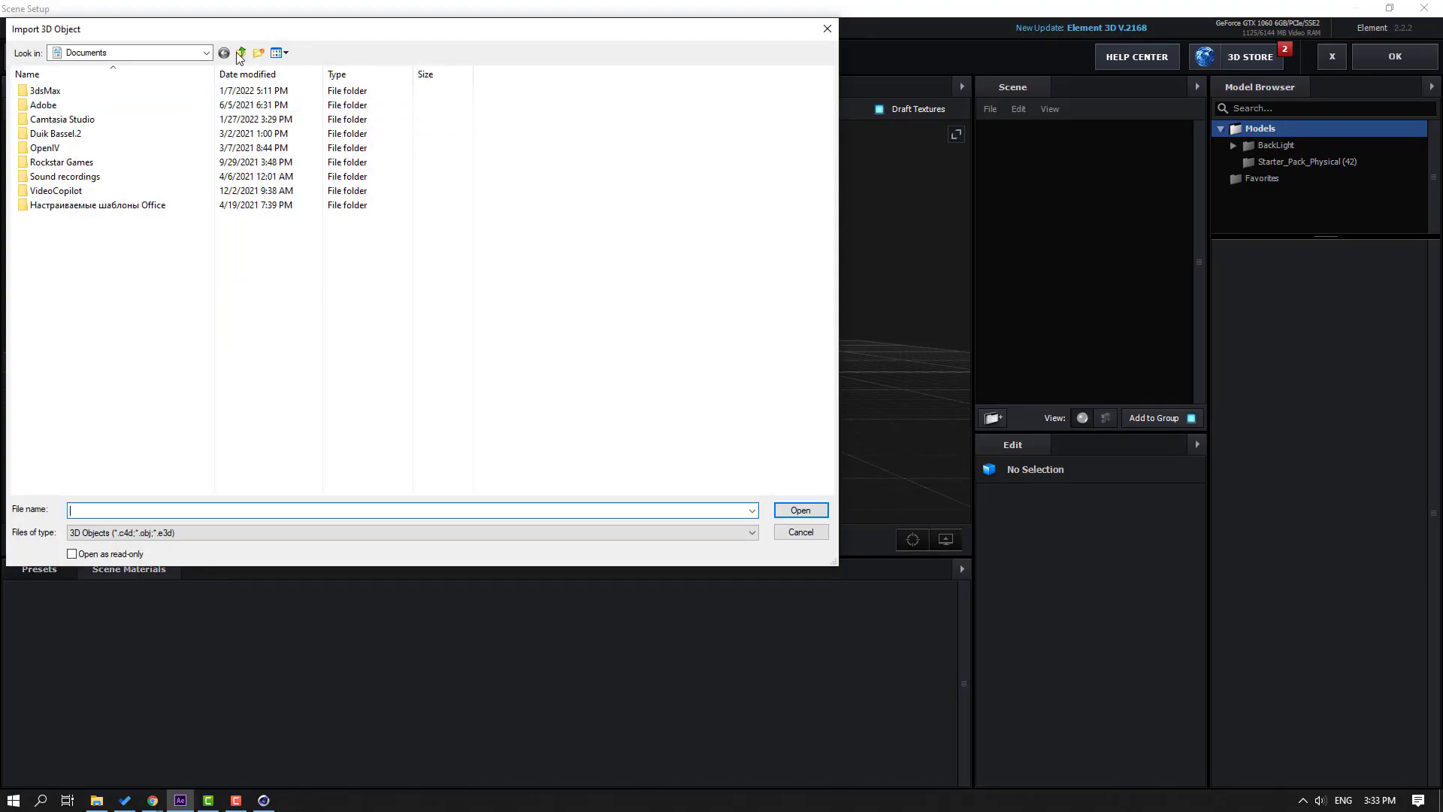
{"action": "left_click", "coordinate": [241, 53]}
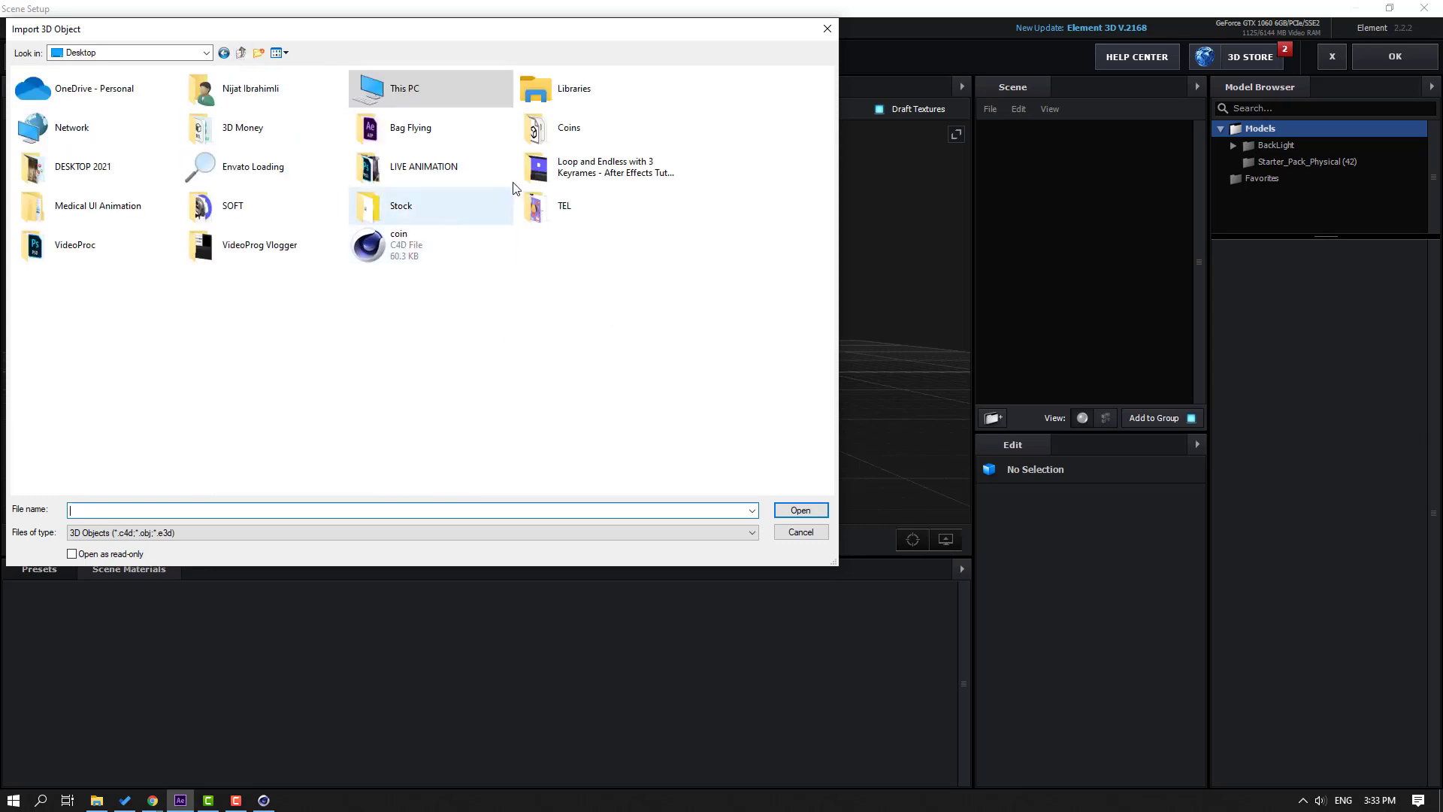
{"action": "double_click", "coordinate": [565, 134]}
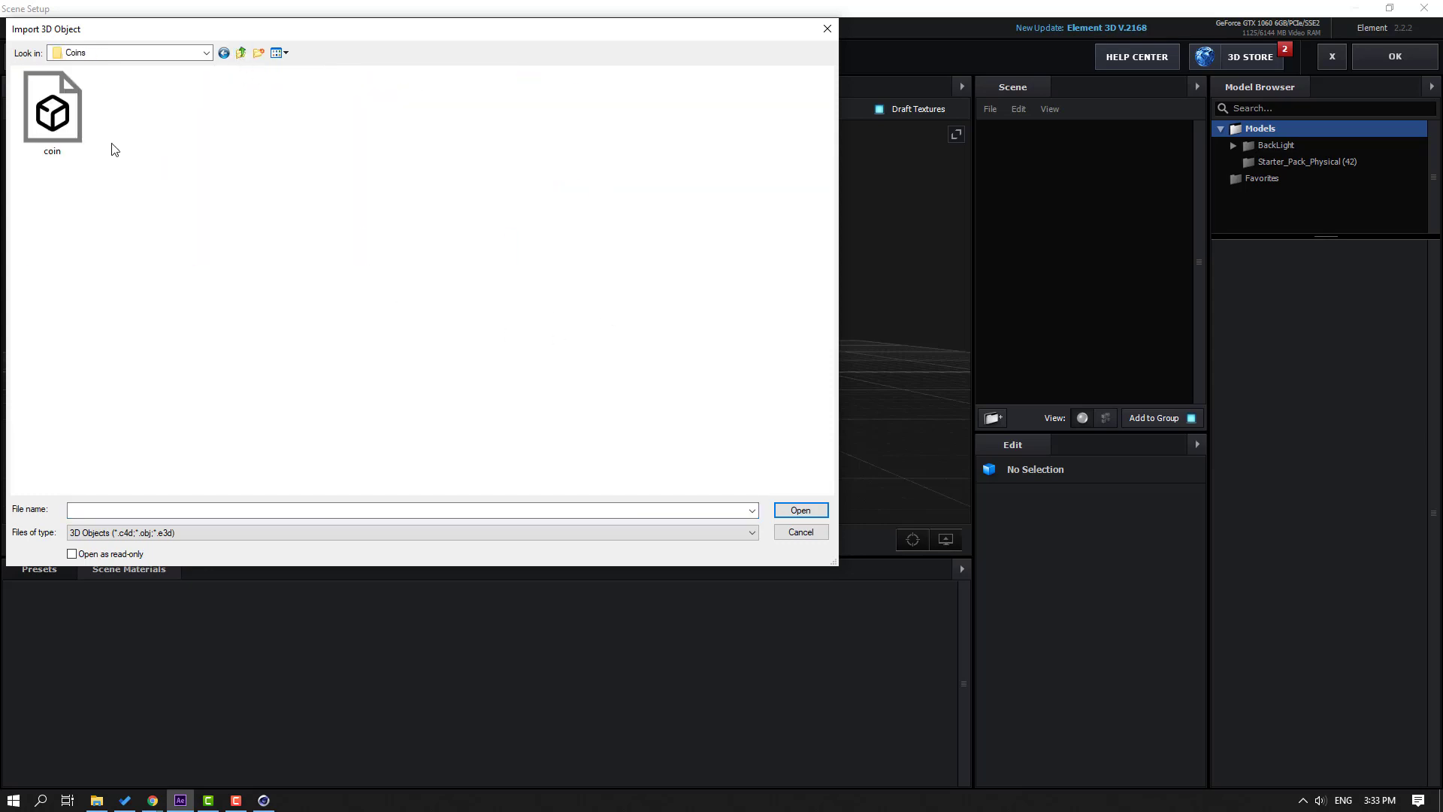
{"action": "left_click", "coordinate": [56, 113]}
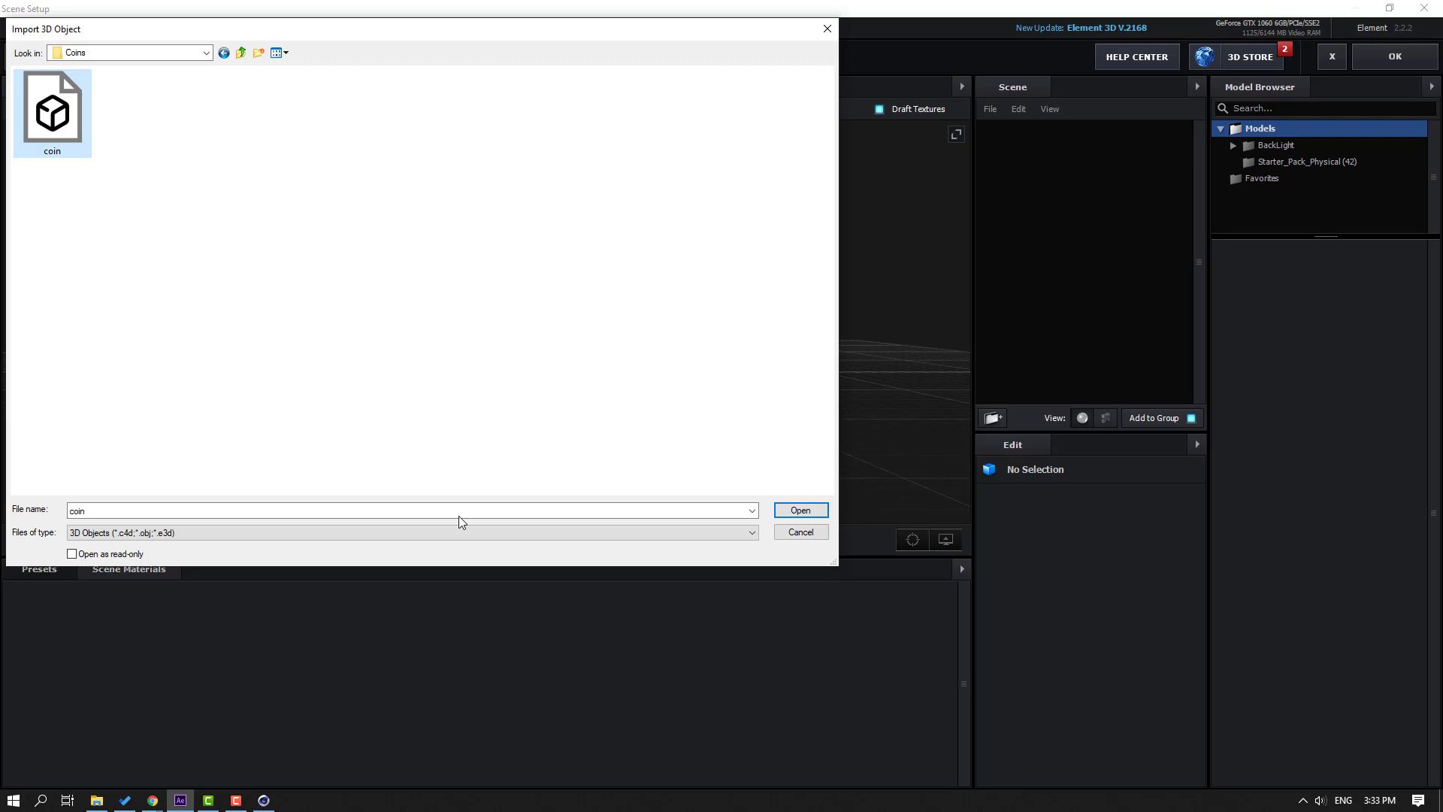
{"action": "left_click", "coordinate": [786, 514]}
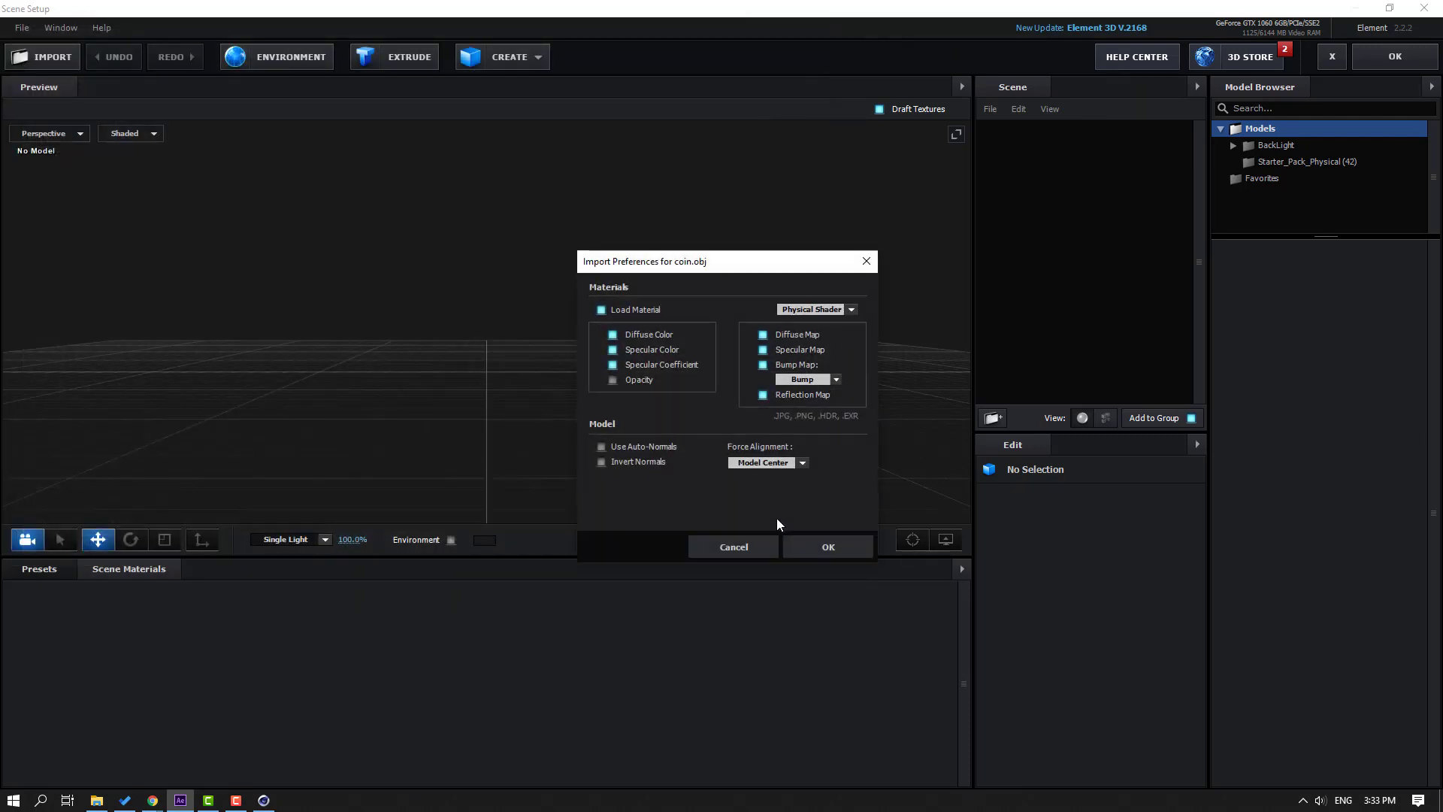
{"action": "left_click", "coordinate": [838, 553]}
Apply the Gold preset from Materials > Physical to the coin.
{"action": "scroll", "coordinate": [462, 395], "scroll_direction": "up", "scroll_amount": 2}
{"action": "mouse_move", "coordinate": [462, 395]}
{"action": "left_mouse_down"}
{"action": "mouse_move", "coordinate": [406, 417]}
{"action": "mouse_move", "coordinate": [457, 377]}
{"action": "left_mouse_up"}
{"action": "scroll", "coordinate": [457, 377], "scroll_direction": "up", "scroll_amount": 2}
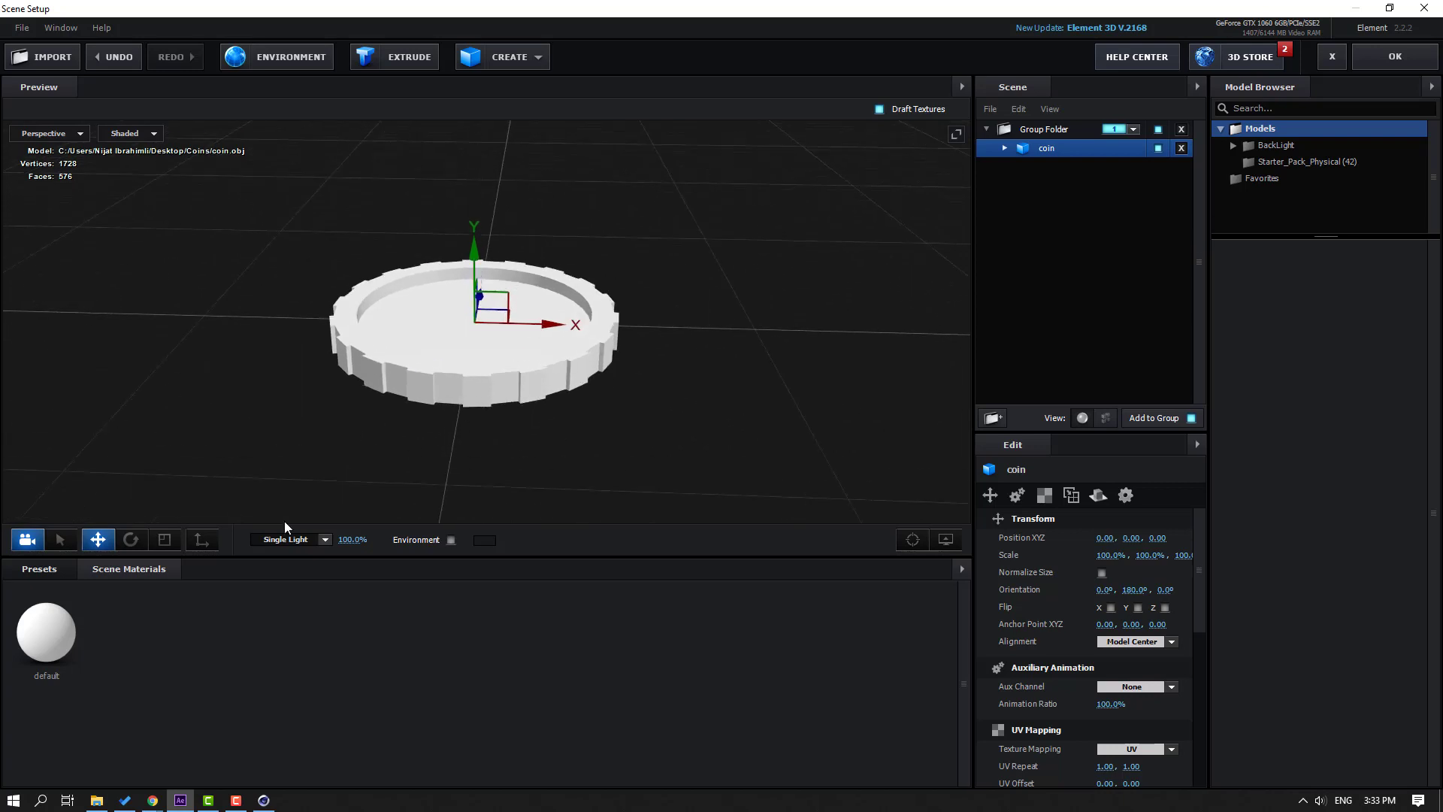
{"action": "left_click", "coordinate": [43, 569]}
{"action": "scroll", "coordinate": [98, 713], "scroll_direction": "down", "scroll_amount": 2}
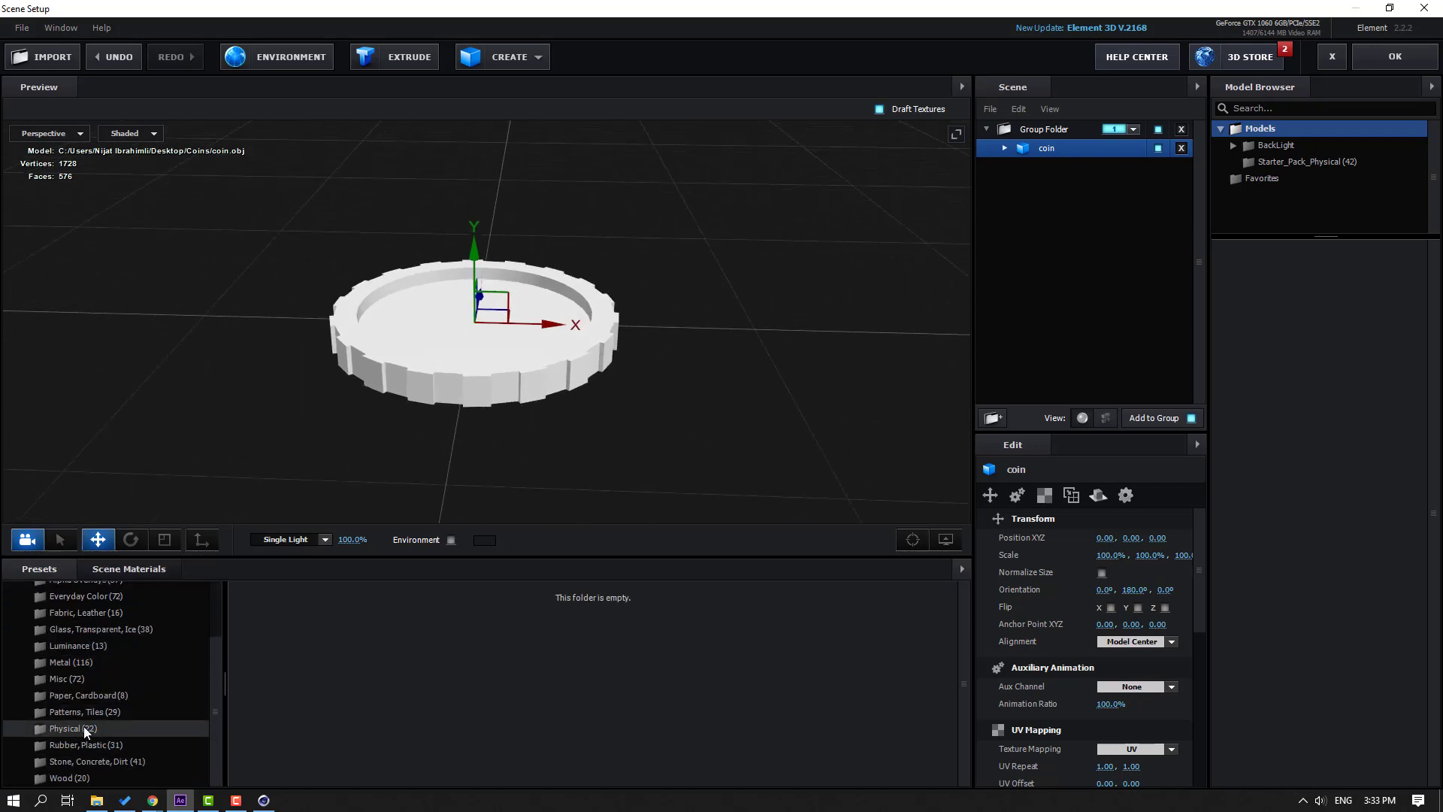
{"action": "left_click", "coordinate": [83, 728]}
{"action": "left_click_drag", "start_coordinate": [786, 602], "coordinate": [489, 354]}
{"action": "left_click_drag", "start_coordinate": [540, 403], "coordinate": [421, 451]}
Toggle Show AO off and back on in the preview's View Options.
{"action": "scroll", "coordinate": [163, 712], "scroll_direction": "up", "scroll_amount": 3}
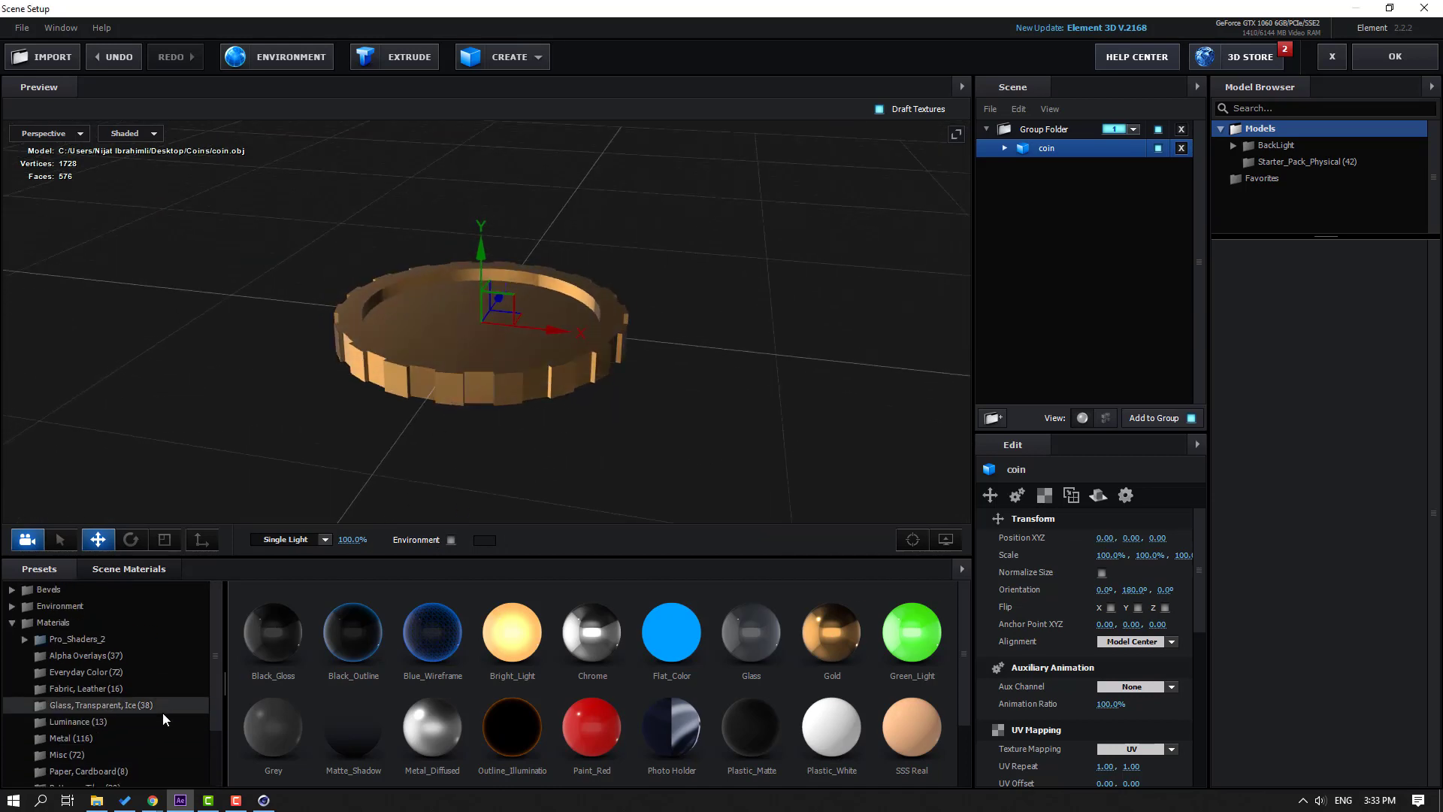
{"action": "left_click", "coordinate": [68, 607]}
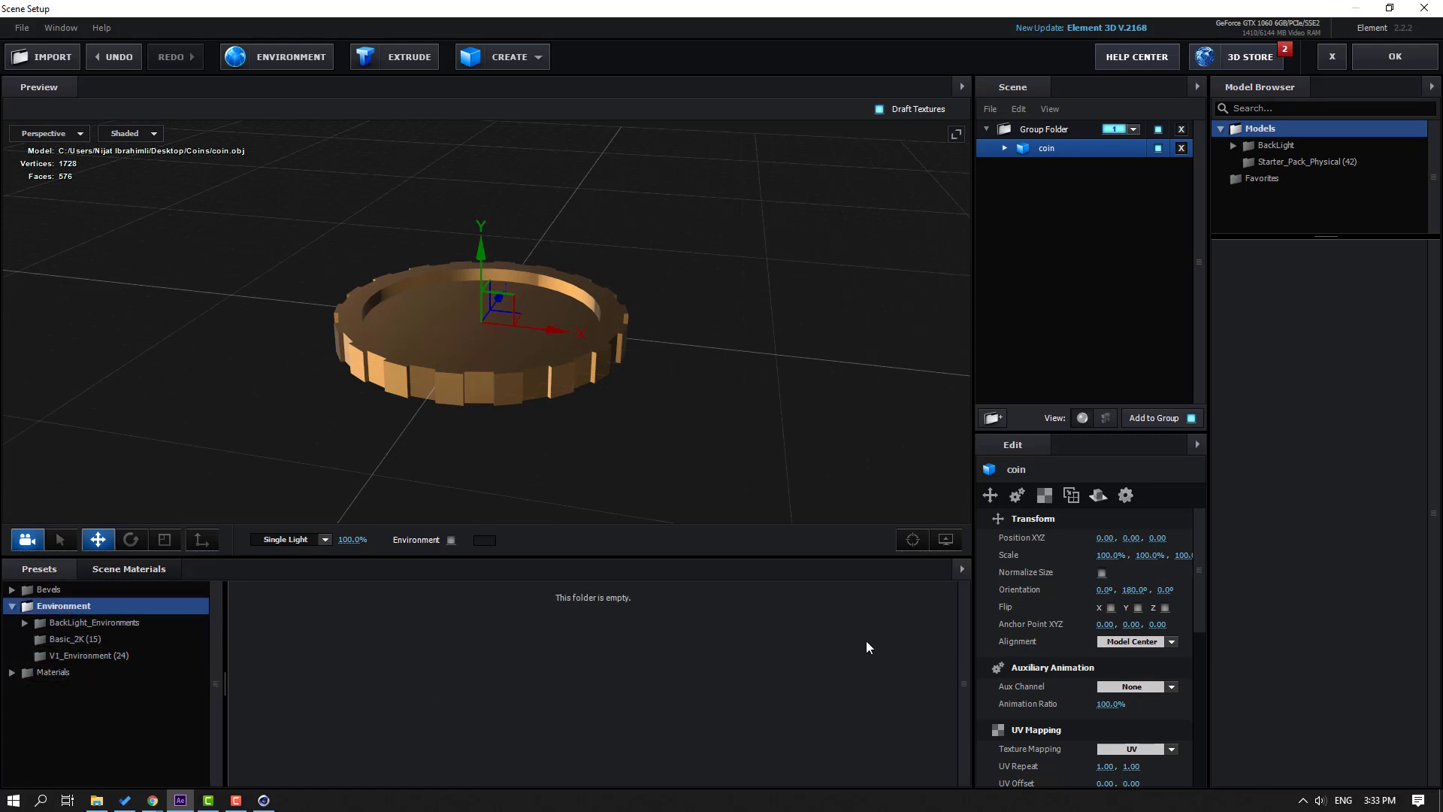
{"action": "left_click", "coordinate": [945, 541]}
{"action": "left_click", "coordinate": [830, 489]}
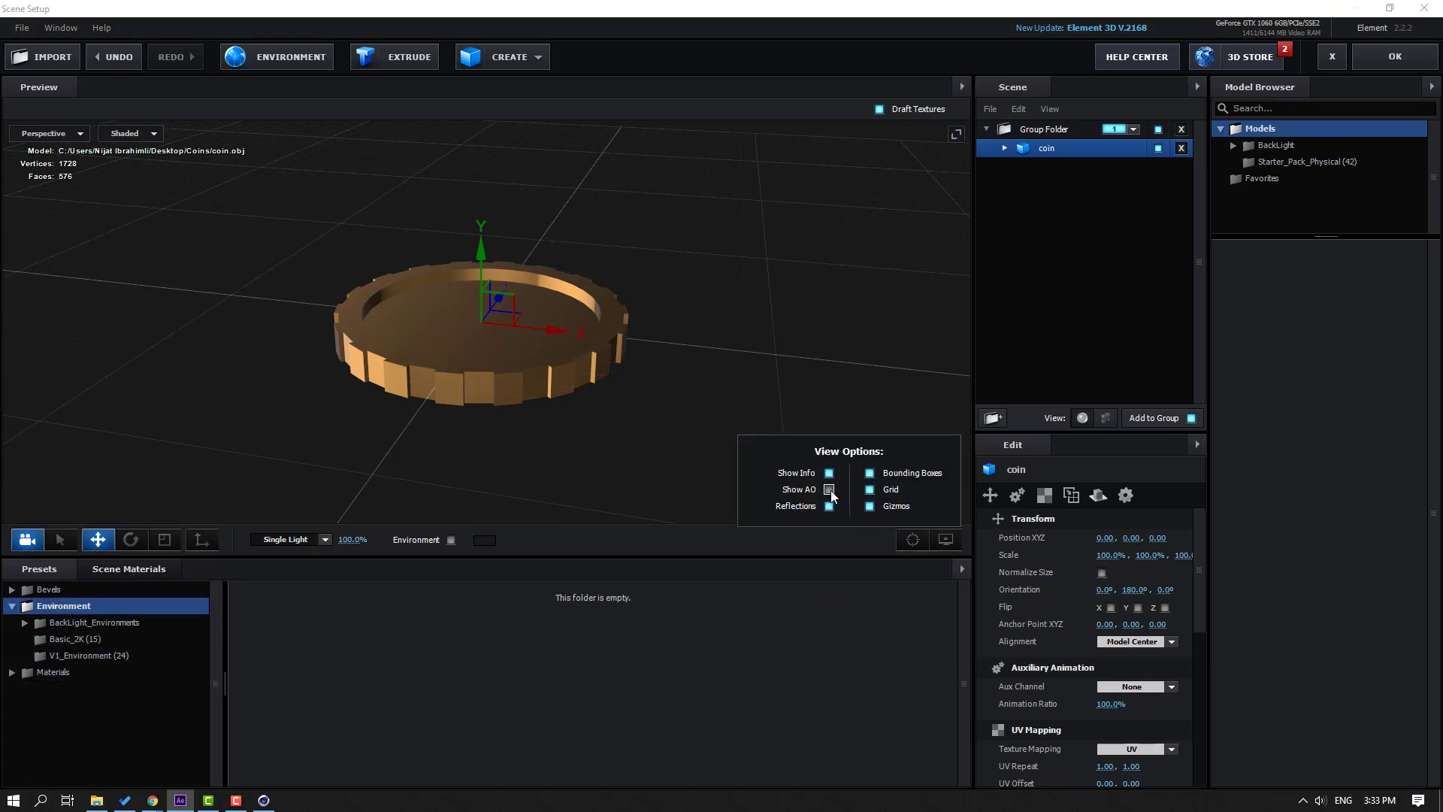
{"action": "left_click", "coordinate": [829, 489]}
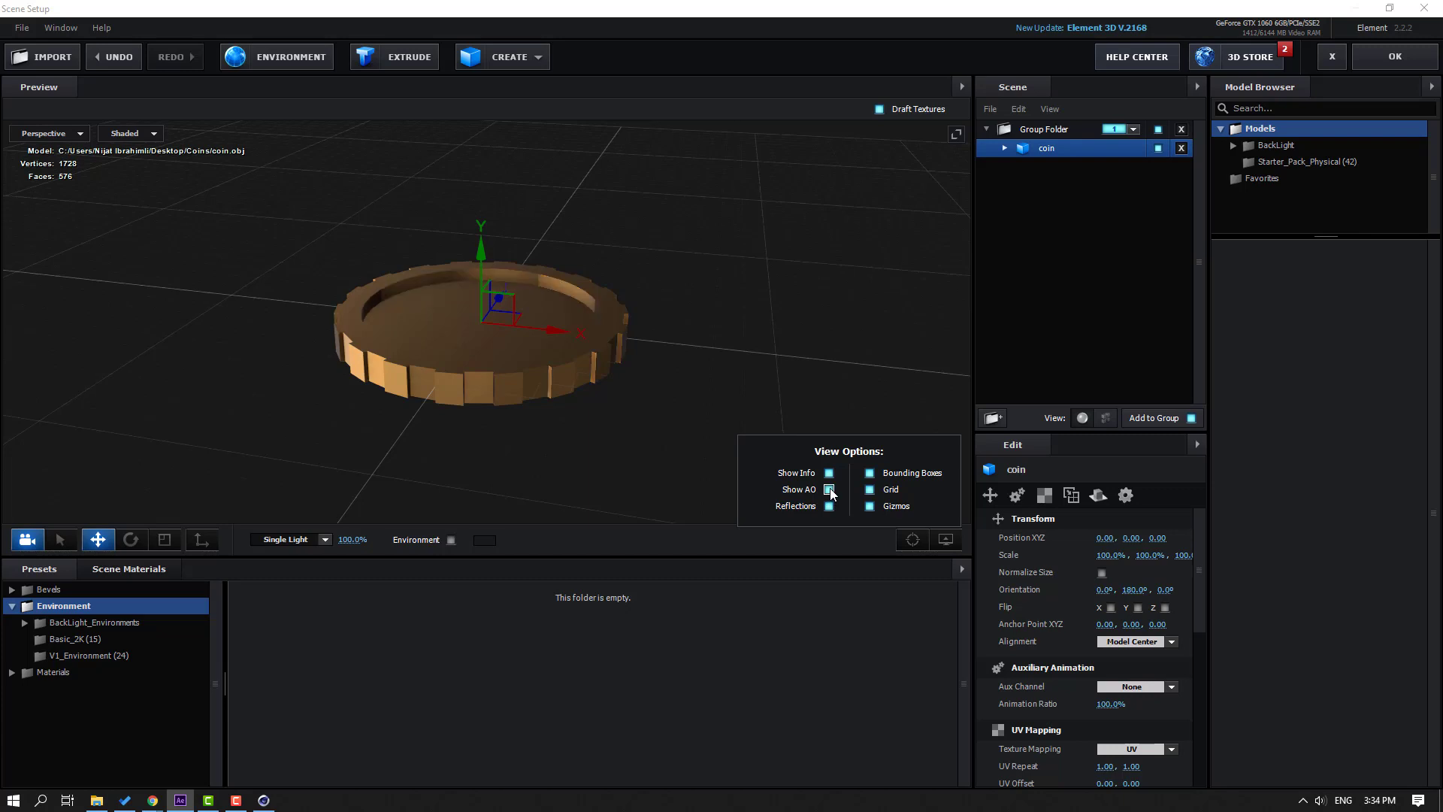
Light the scene with a BackLight_2K environment preset.
{"action": "left_click", "coordinate": [124, 625]}
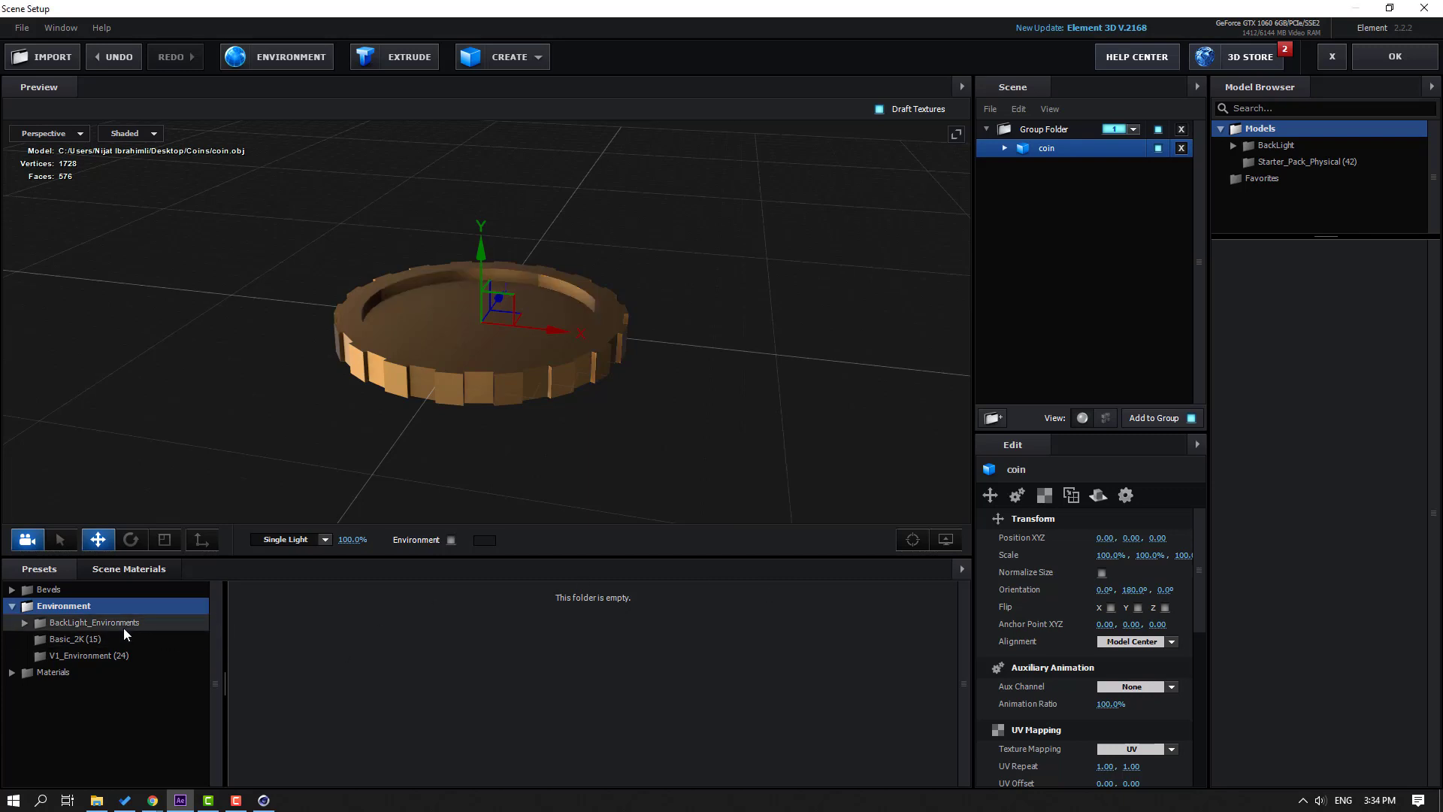
{"action": "left_click", "coordinate": [120, 639]}
{"action": "scroll", "coordinate": [722, 729], "scroll_direction": "down", "scroll_amount": 3}
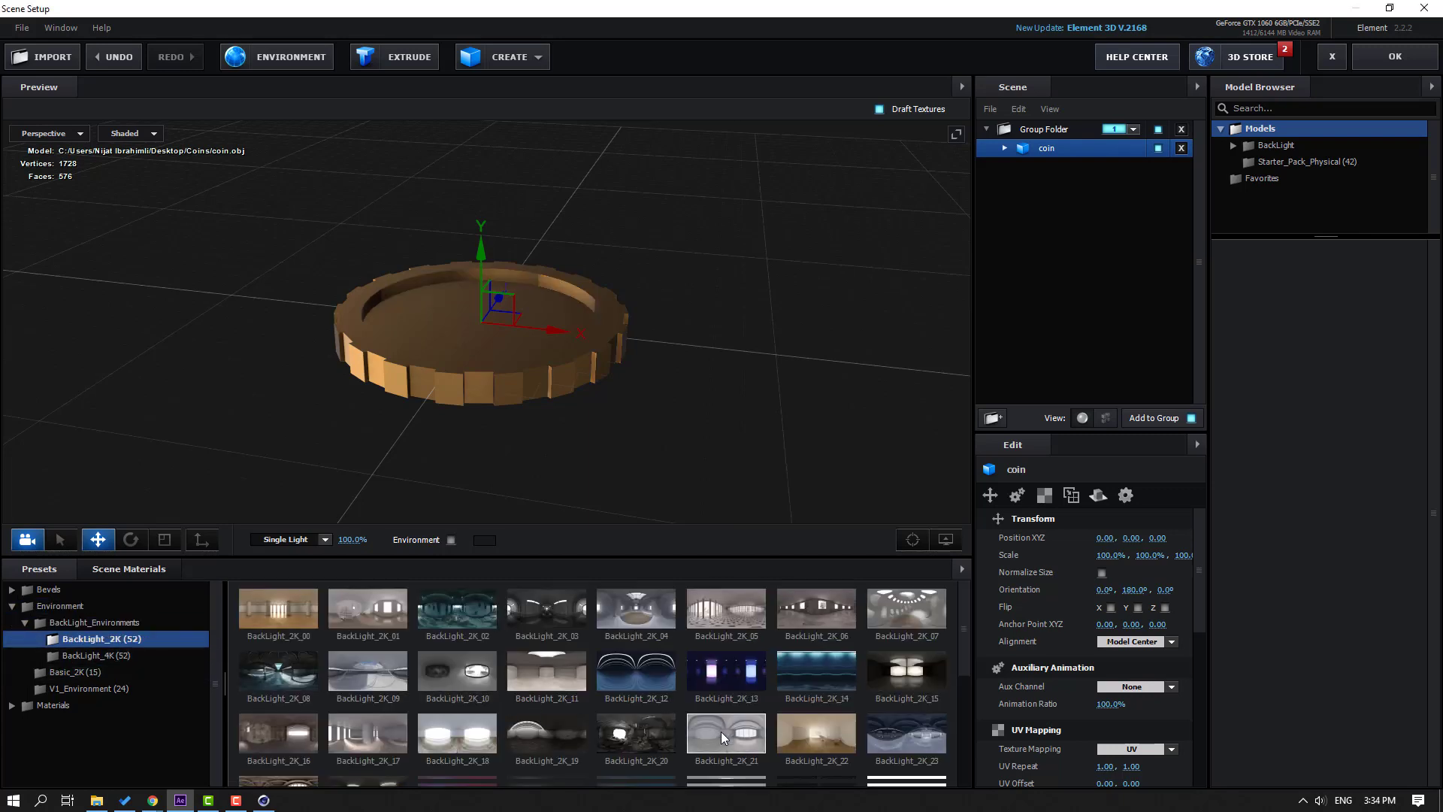
{"action": "scroll", "coordinate": [737, 725], "scroll_direction": "up", "scroll_amount": 2}
{"action": "left_click", "coordinate": [815, 639]}
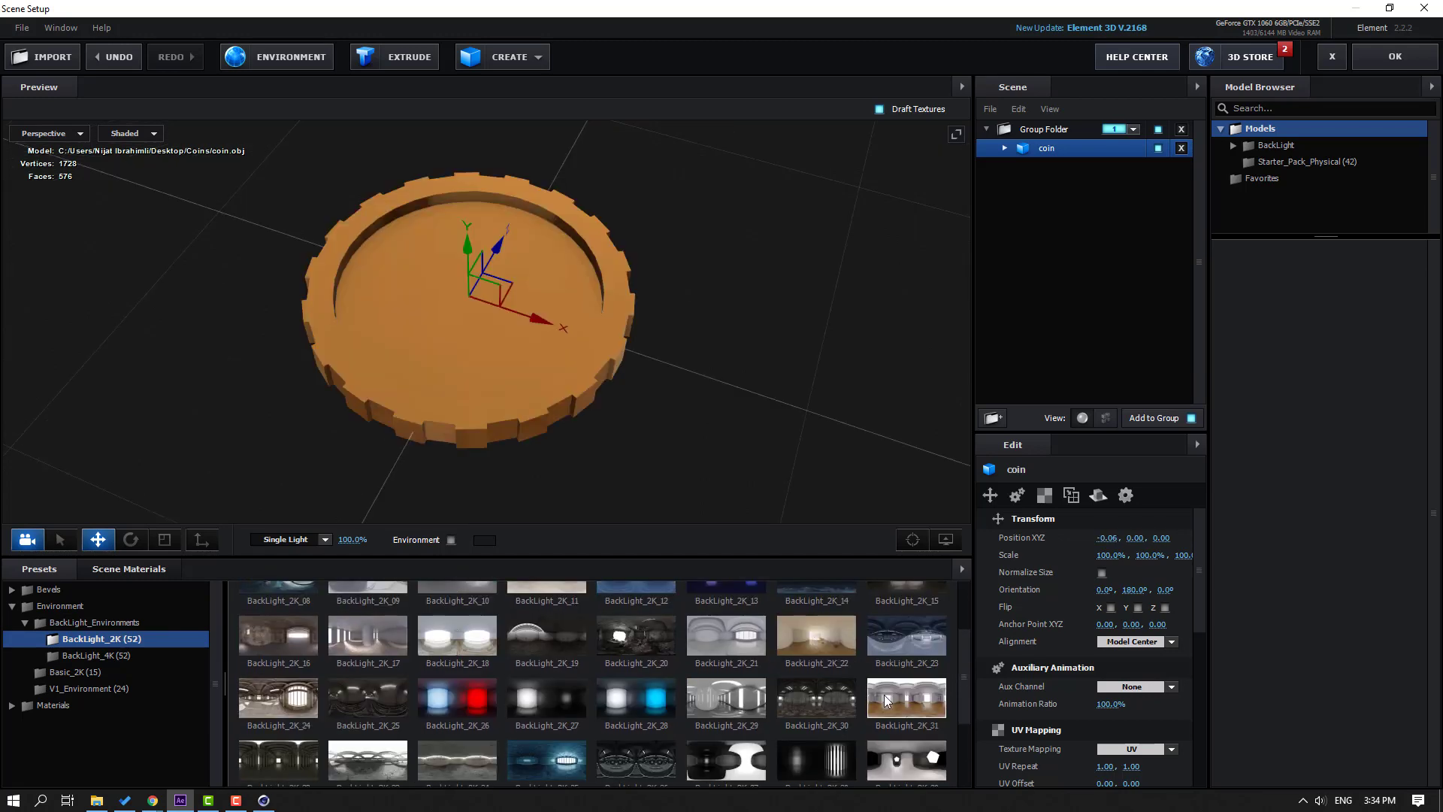
{"action": "left_click_drag", "start_coordinate": [414, 455], "coordinate": [375, 438]}
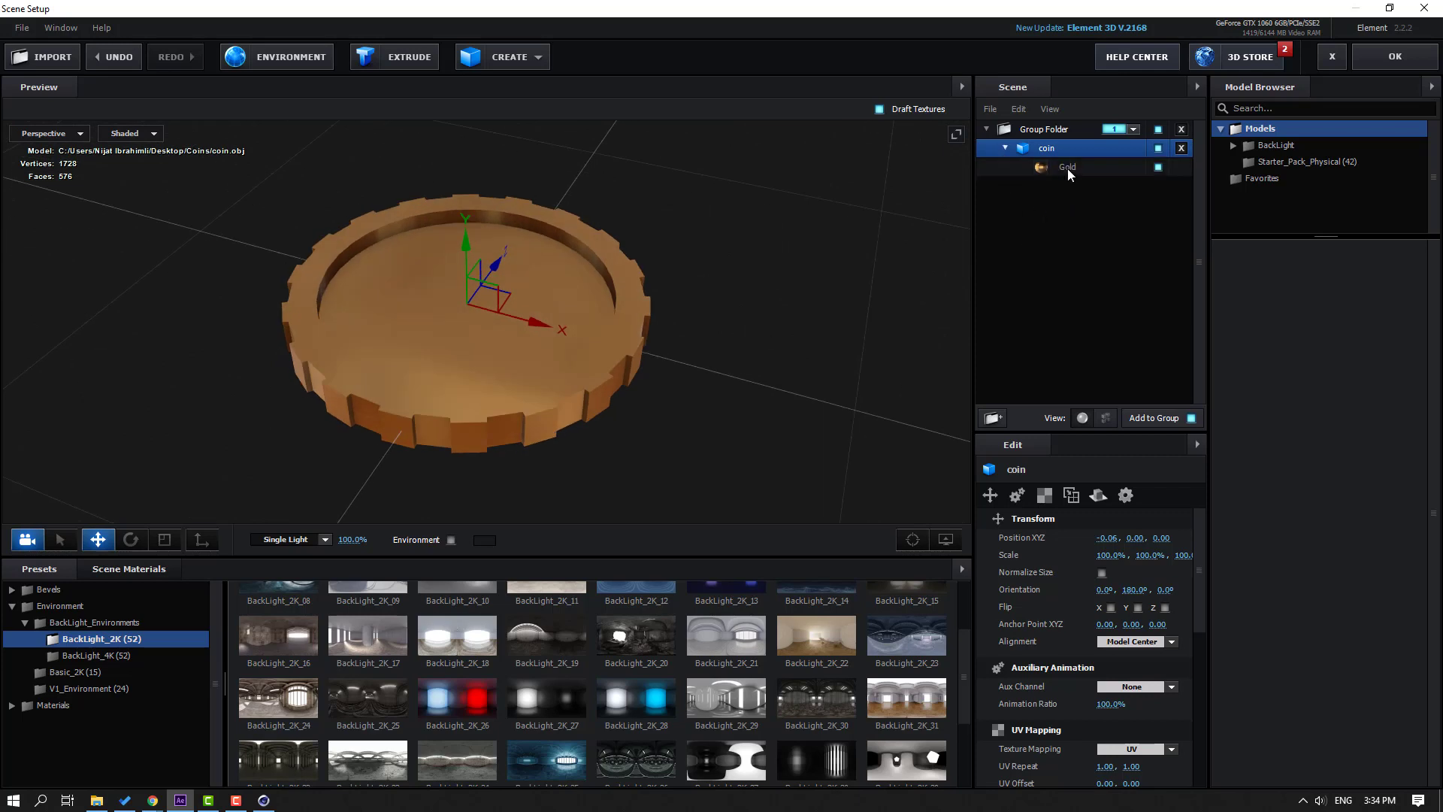
Raise the Gold material's Environment Multiplier to 213% and apply the scene.
{"action": "left_click", "coordinate": [1068, 168]}
{"action": "scroll", "coordinate": [1057, 696], "scroll_direction": "down", "scroll_amount": 5}
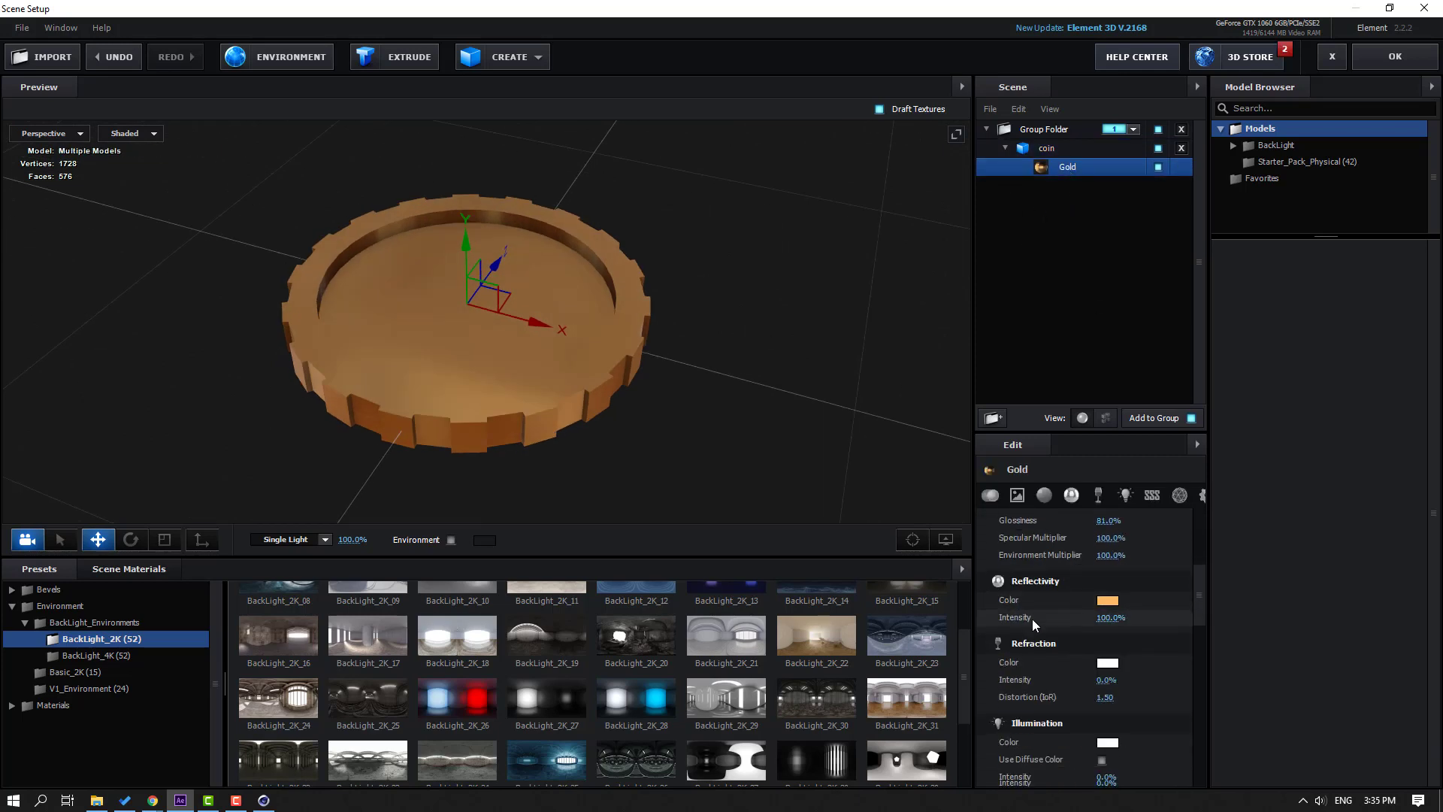
{"action": "left_click_drag", "start_coordinate": [1111, 558], "coordinate": [1195, 557]}
{"action": "left_click_drag", "start_coordinate": [519, 410], "coordinate": [669, 424]}
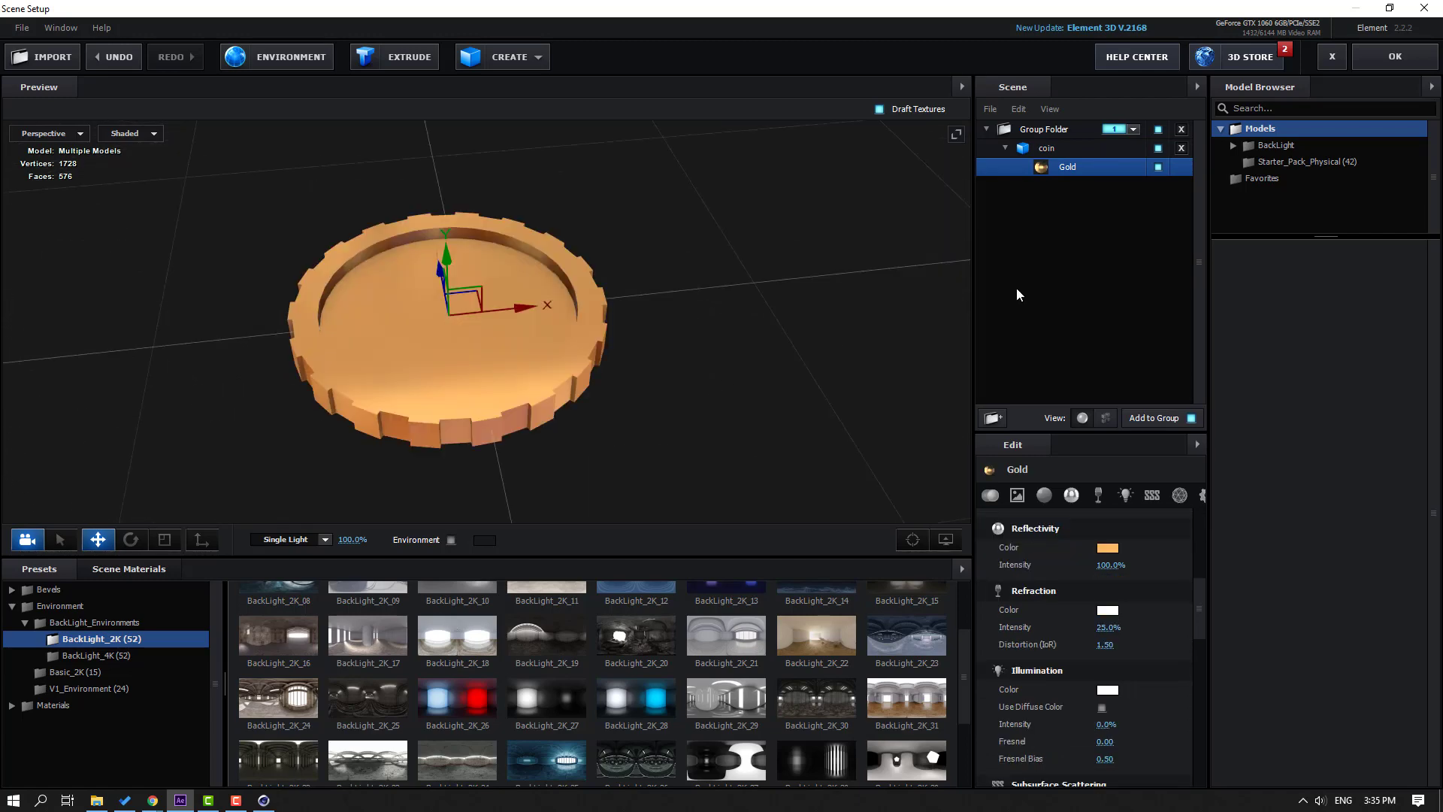
{"action": "left_click", "coordinate": [1395, 57]}
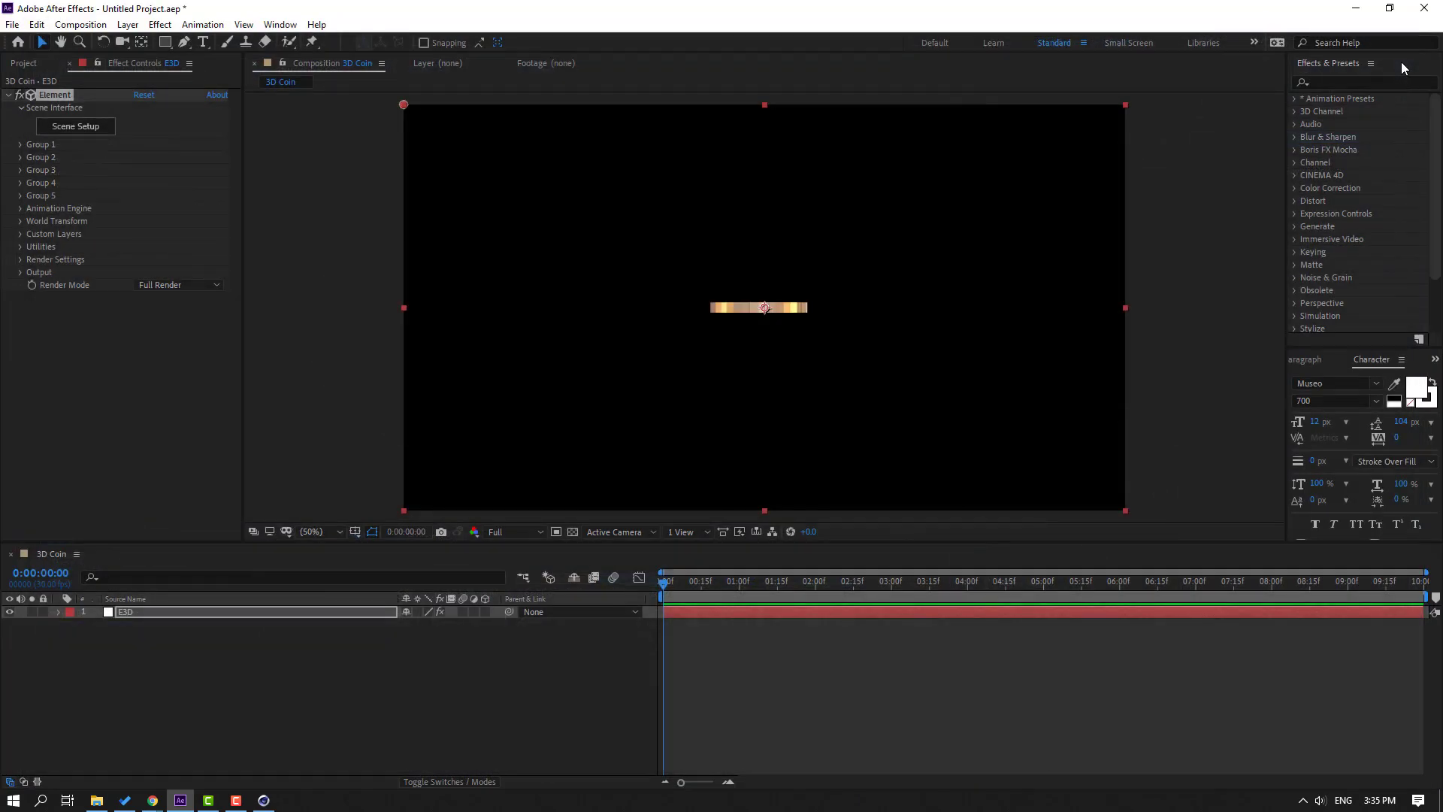
Make the Particle Replicator a 3D Grid and scale it to 5.10, 4.00, 8.30.
{"action": "left_click", "coordinate": [20, 145]}
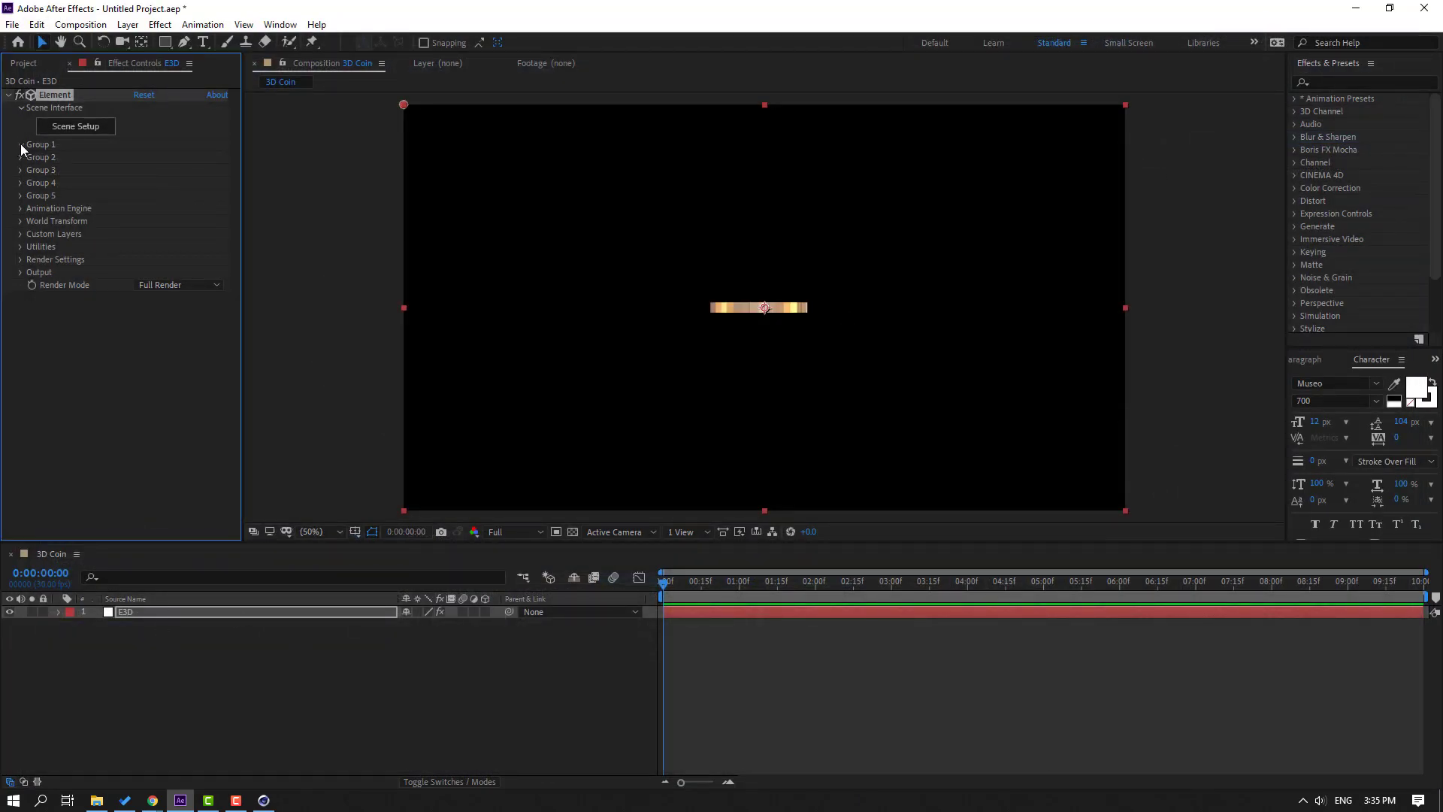
{"action": "left_click", "coordinate": [33, 172]}
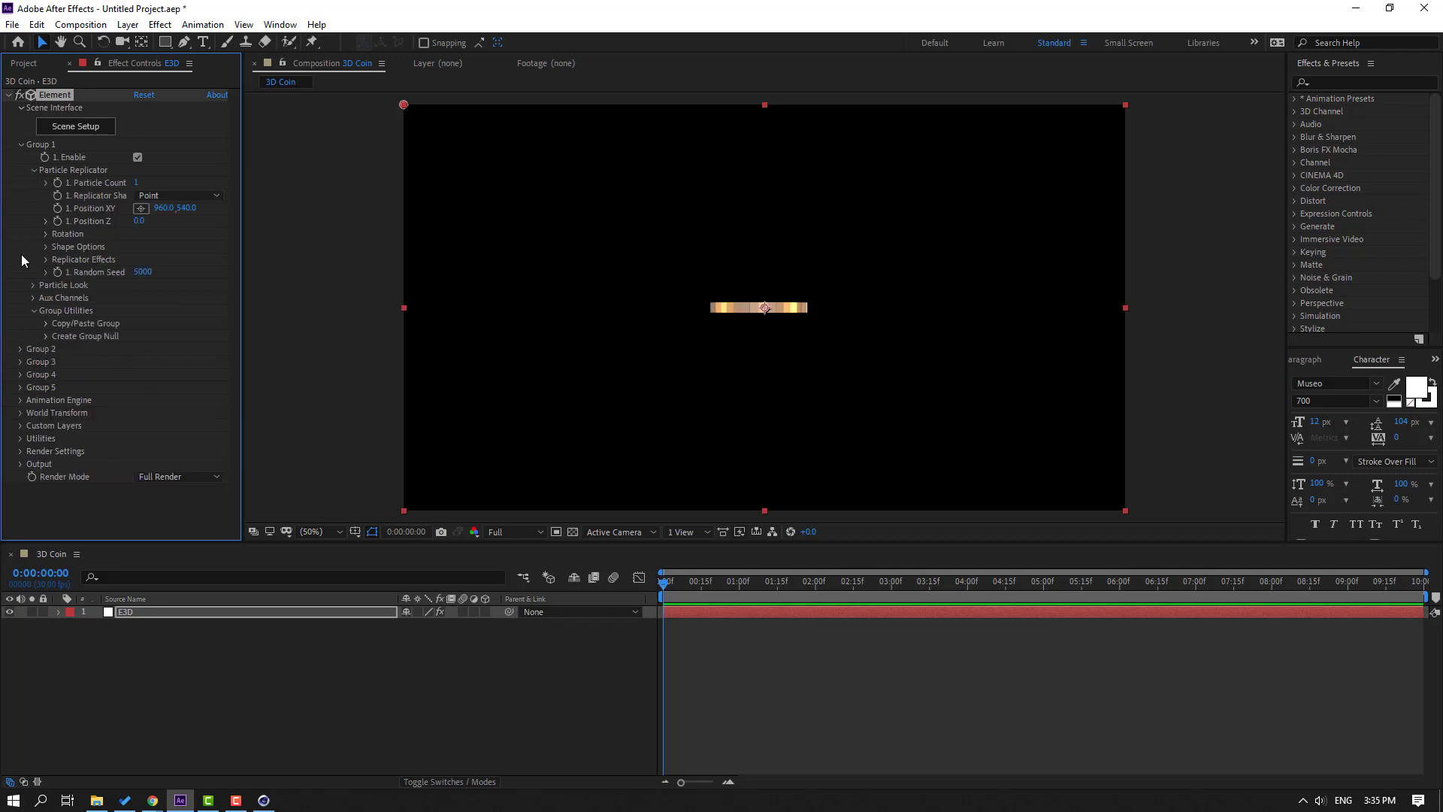
{"action": "left_click", "coordinate": [160, 197]}
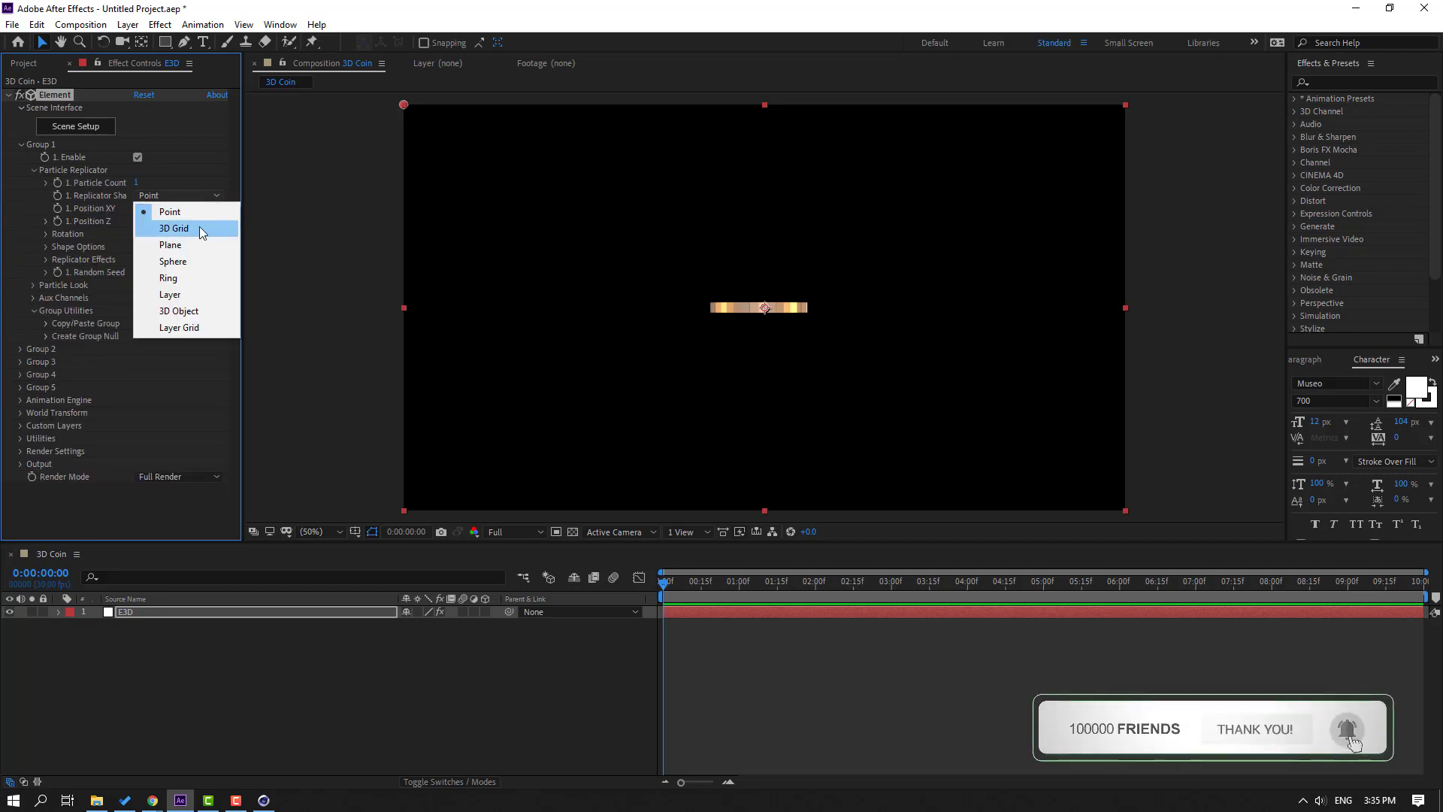
{"action": "left_click", "coordinate": [174, 229]}
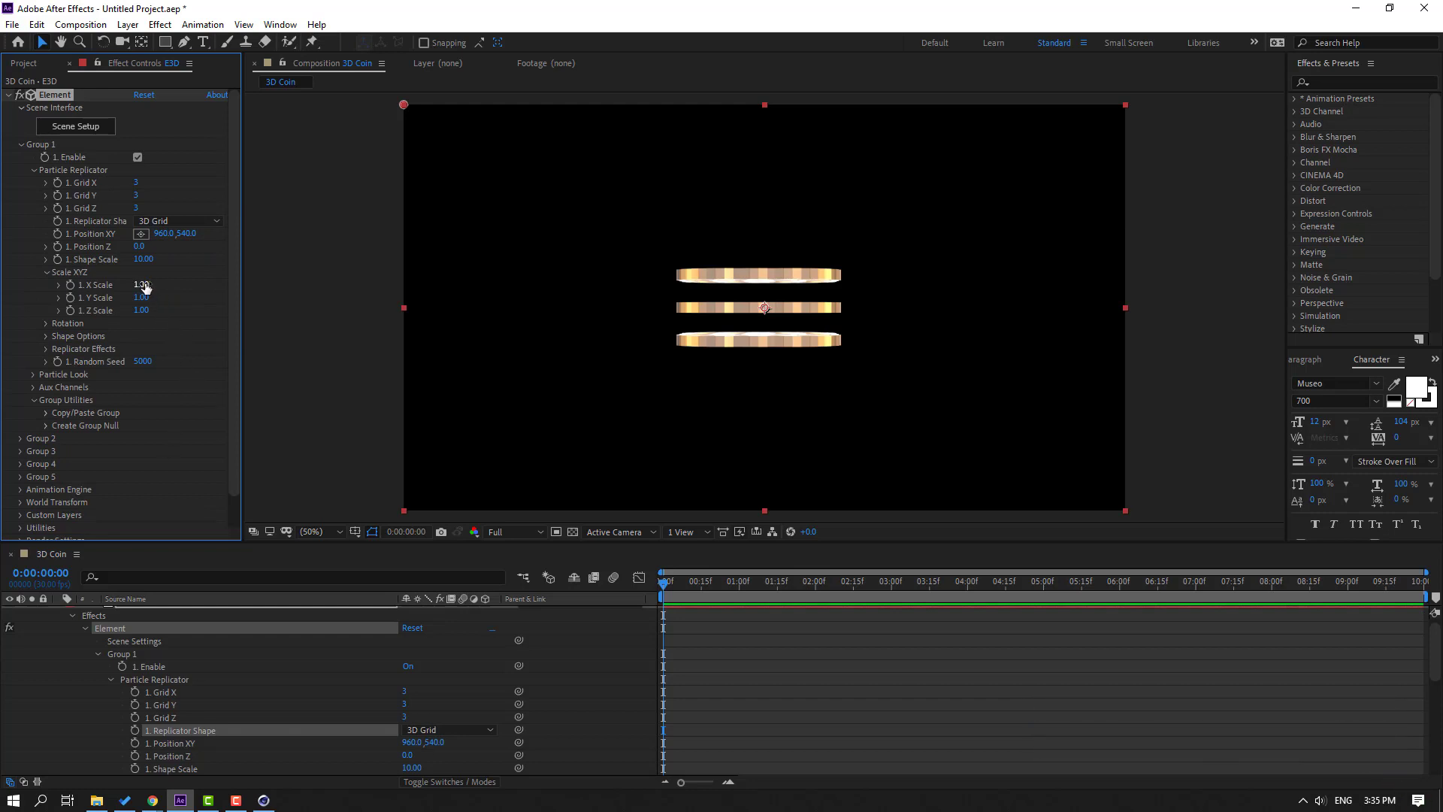
{"action": "left_click_drag", "start_coordinate": [145, 287], "coordinate": [197, 311]}
Set the Grid X, Y and Z counts to 10.
{"action": "left_click", "coordinate": [140, 183]}
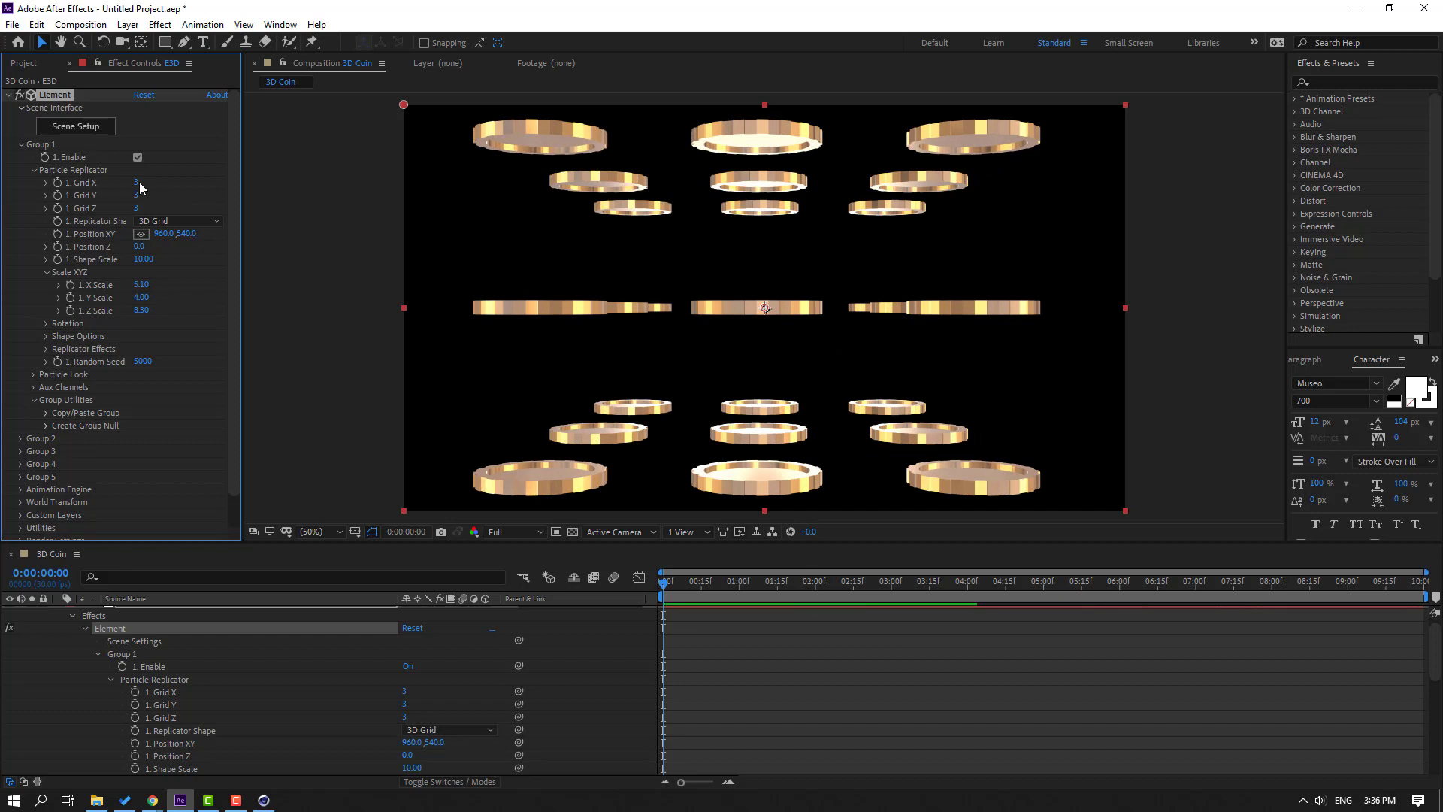
{"action": "type", "text": "10"}
{"action": "key", "text": "Return"}
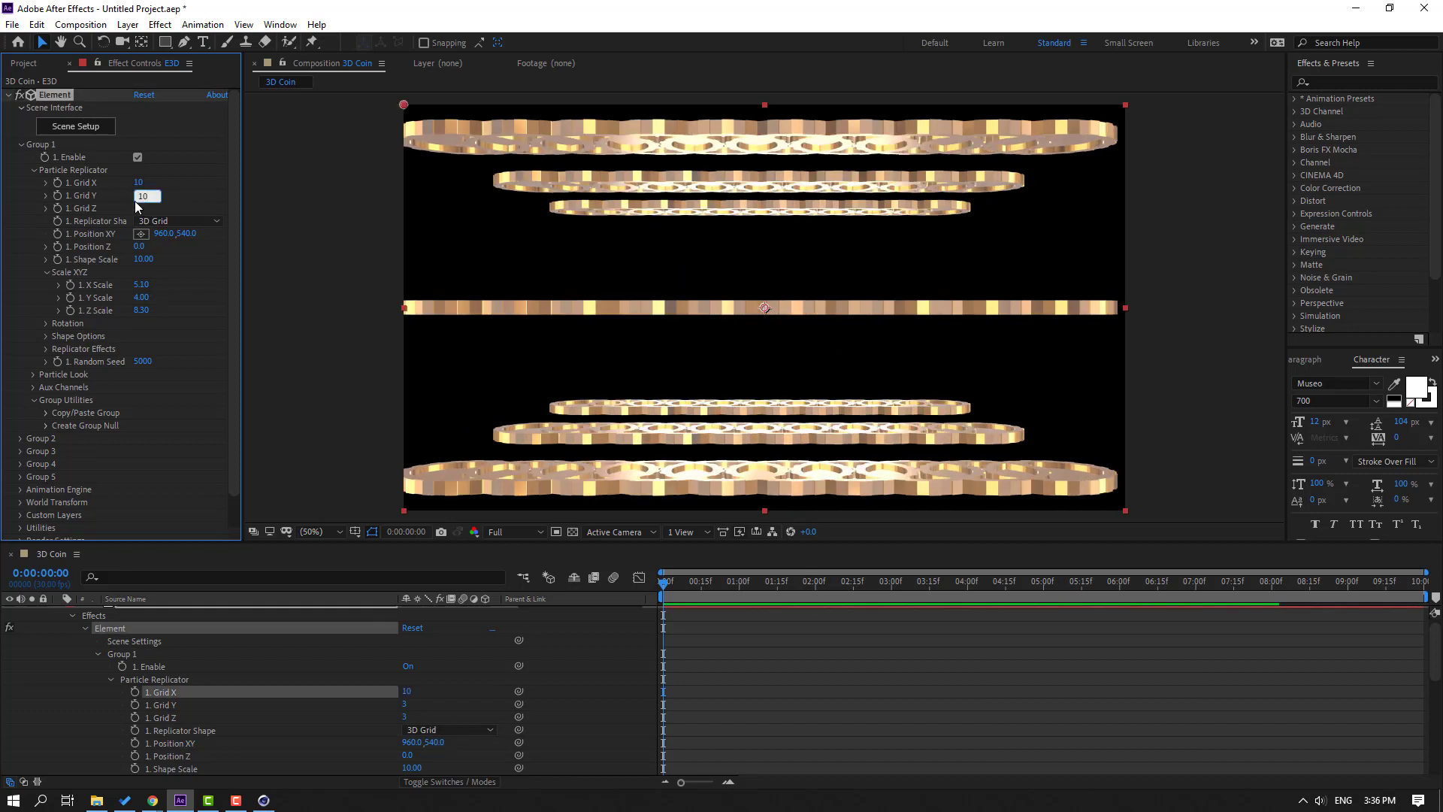
{"action": "key", "text": "Return"}
{"action": "left_click", "coordinate": [138, 208]}
{"action": "type", "text": "10"}
{"action": "key", "text": "Return"}
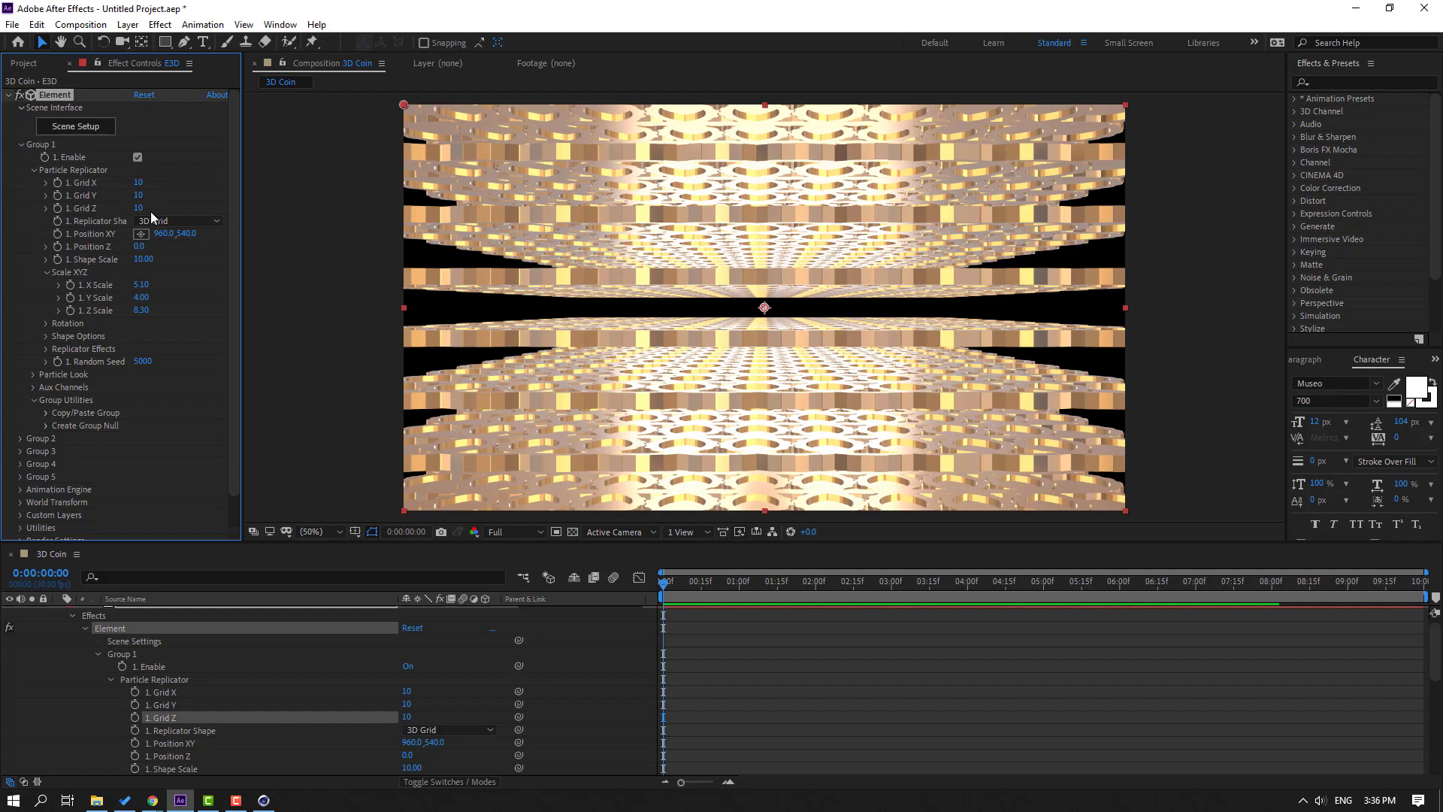
Reduce the Grid X, Y and Z counts to 5 each.
{"action": "type", "text": "5"}
{"action": "key", "text": "Return"}
{"action": "left_click", "coordinate": [139, 196]}
{"action": "type", "text": "5"}
{"action": "key", "text": "Return"}
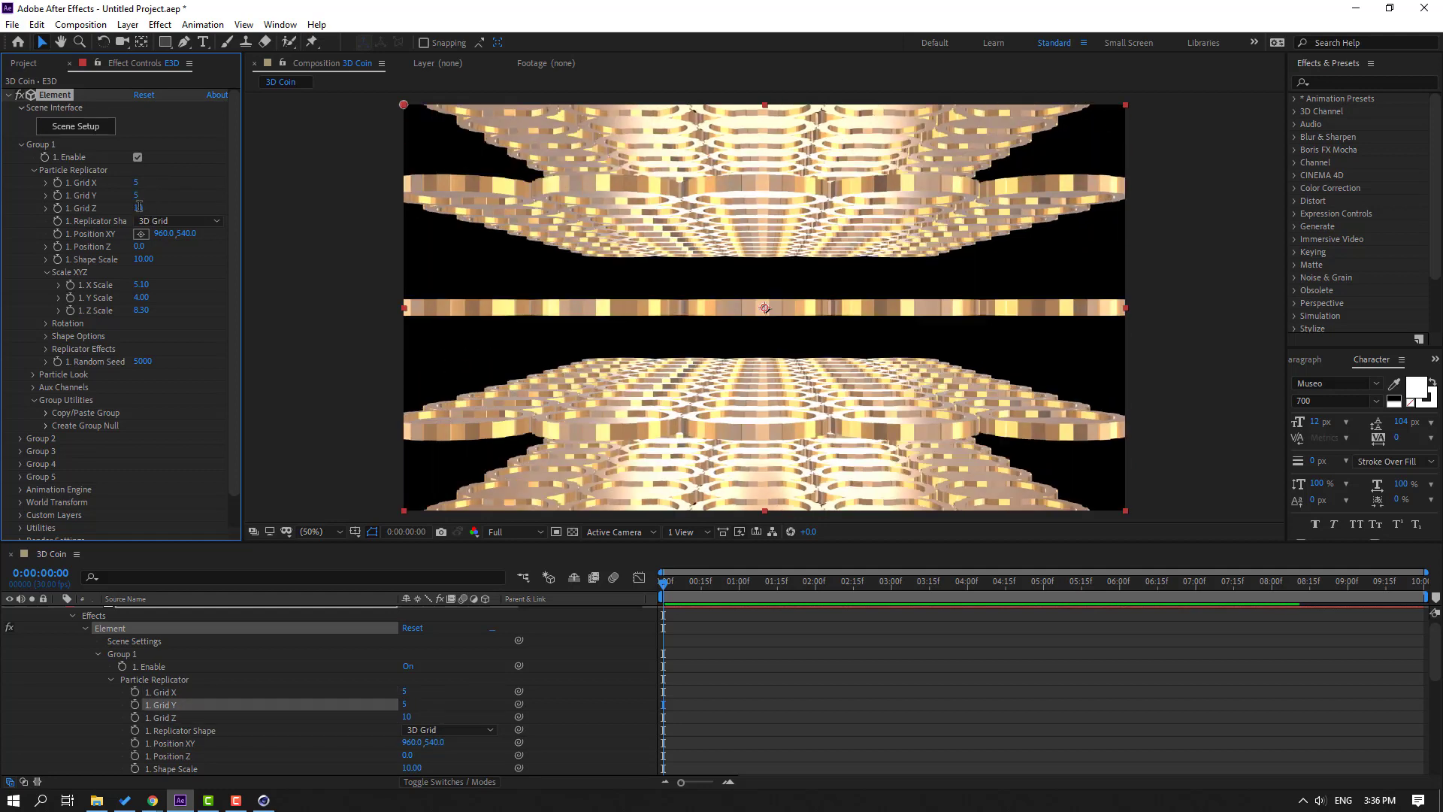
{"action": "left_click", "coordinate": [138, 208]}
{"action": "type", "text": "5"}
{"action": "key", "text": "Return"}
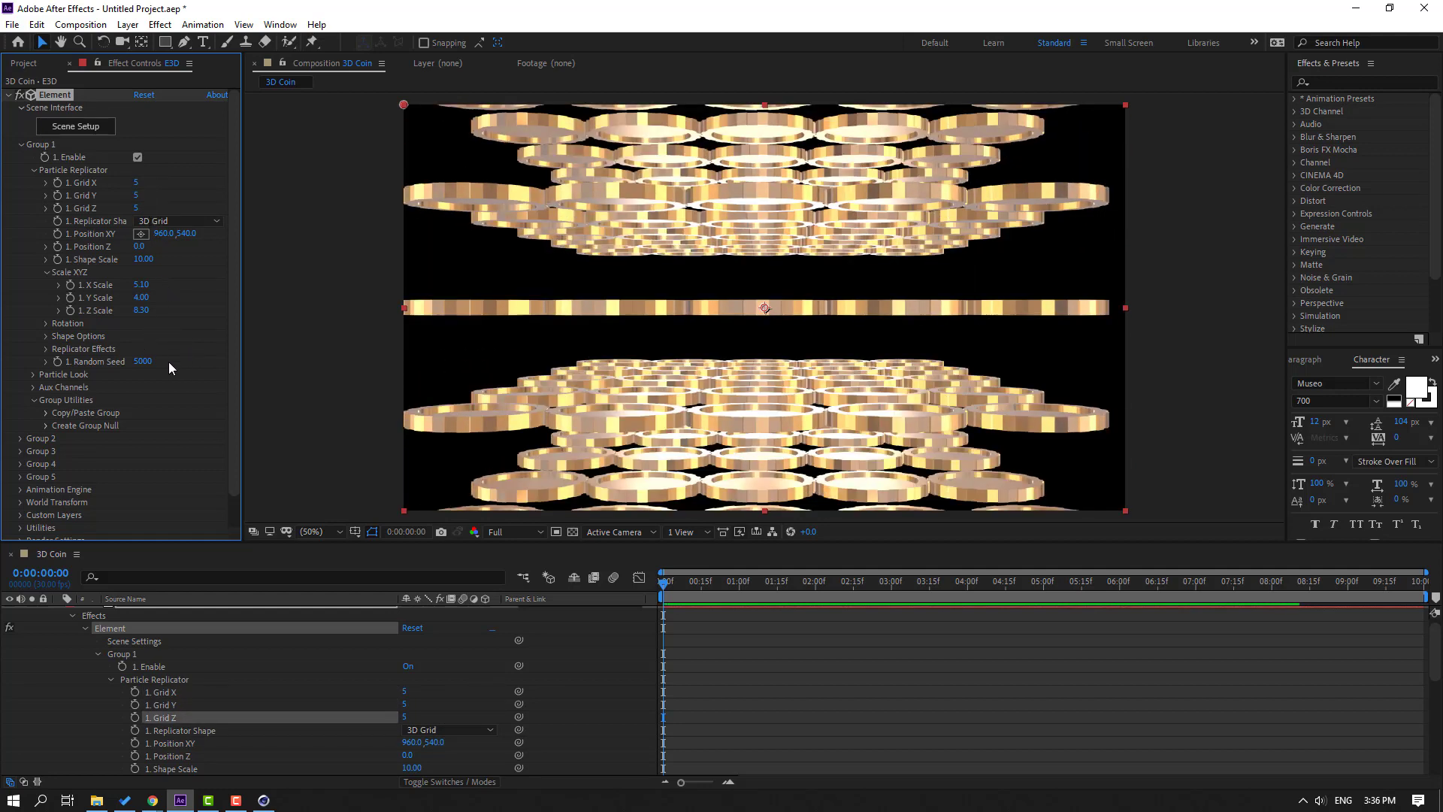
Tilt the coins about 91° on X and scatter them, X scatter 74.3, Y 56.5.
{"action": "left_click", "coordinate": [46, 324]}
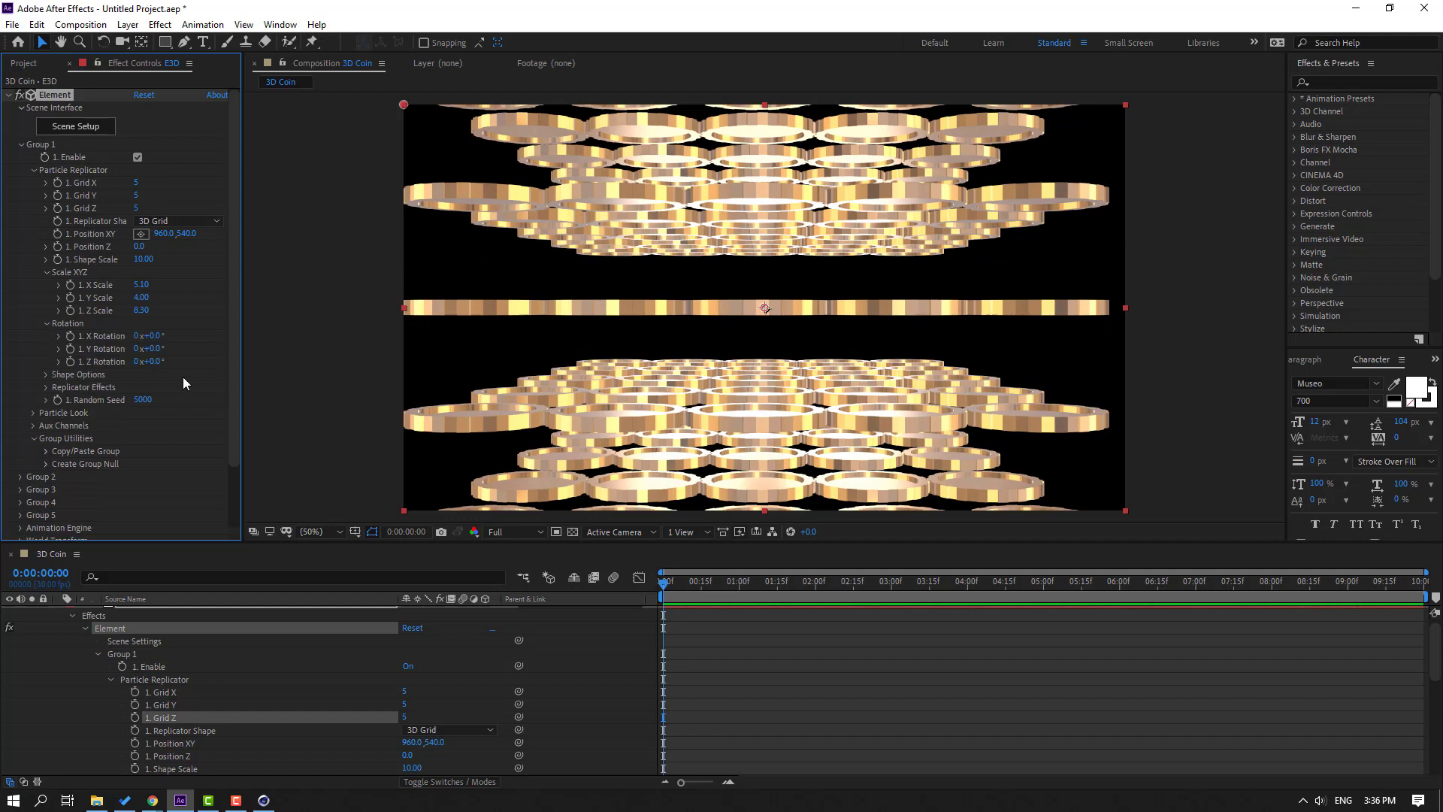
{"action": "left_click_drag", "start_coordinate": [159, 342], "coordinate": [223, 327]}
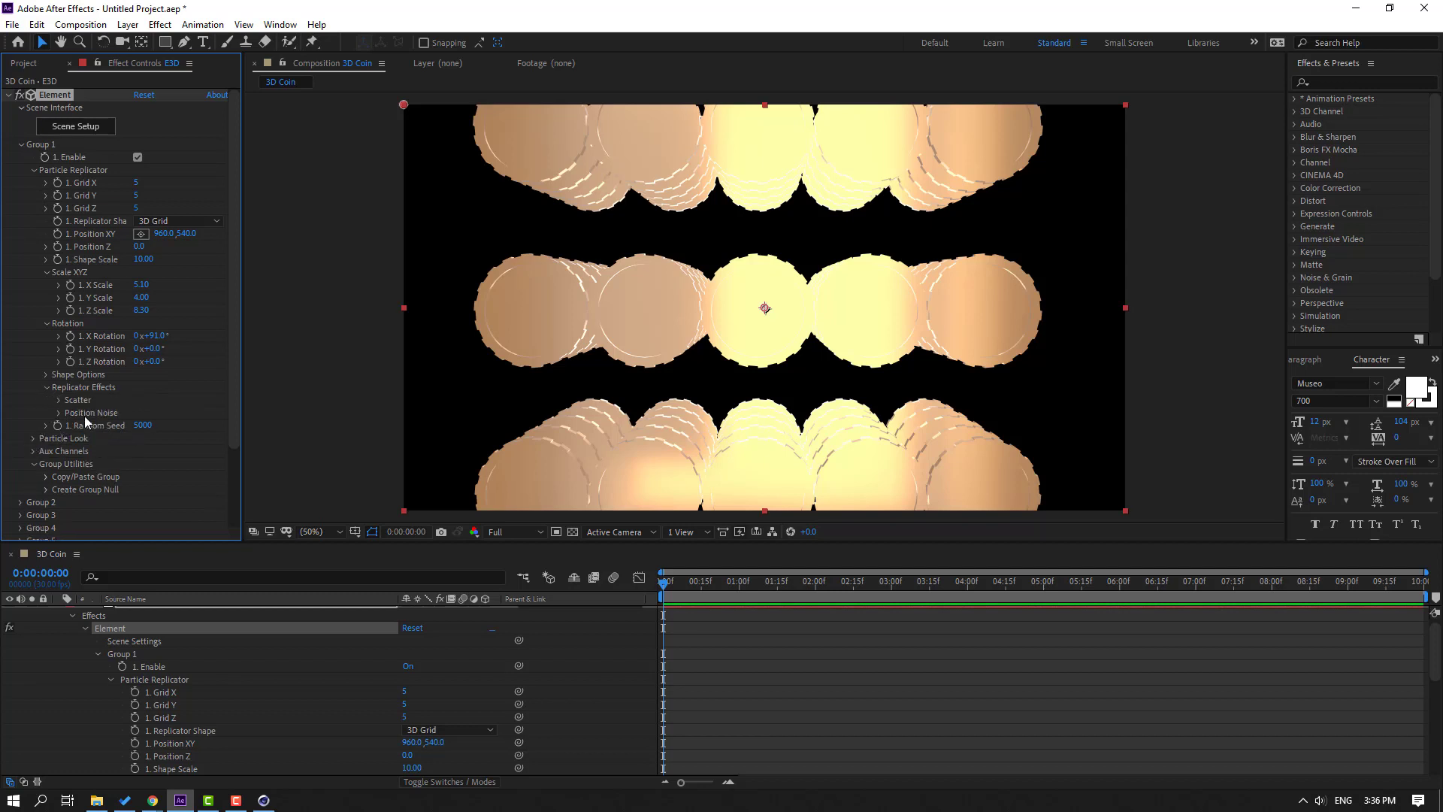
{"action": "left_click_drag", "start_coordinate": [140, 420], "coordinate": [511, 427]}
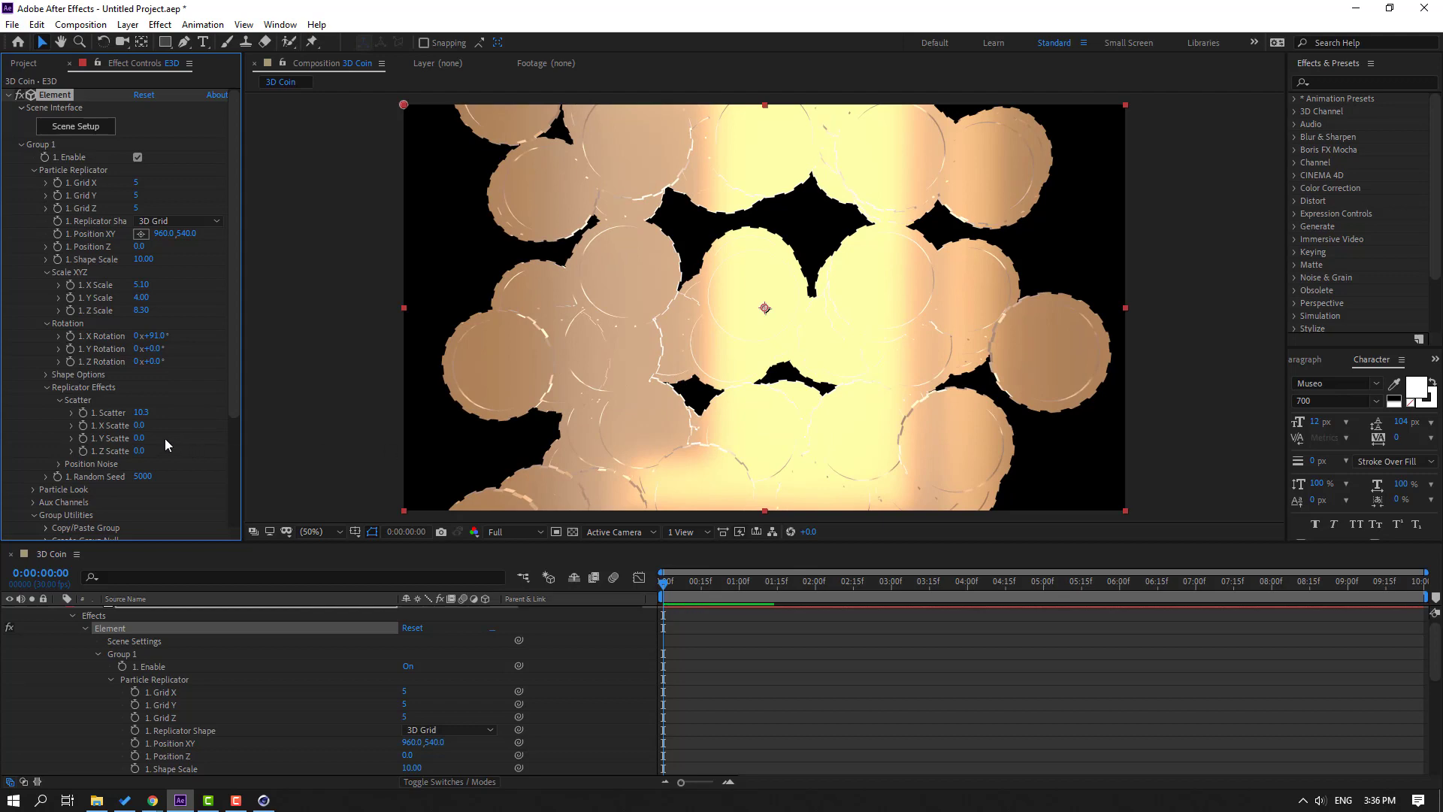
{"action": "left_click_drag", "start_coordinate": [140, 426], "coordinate": [248, 430]}
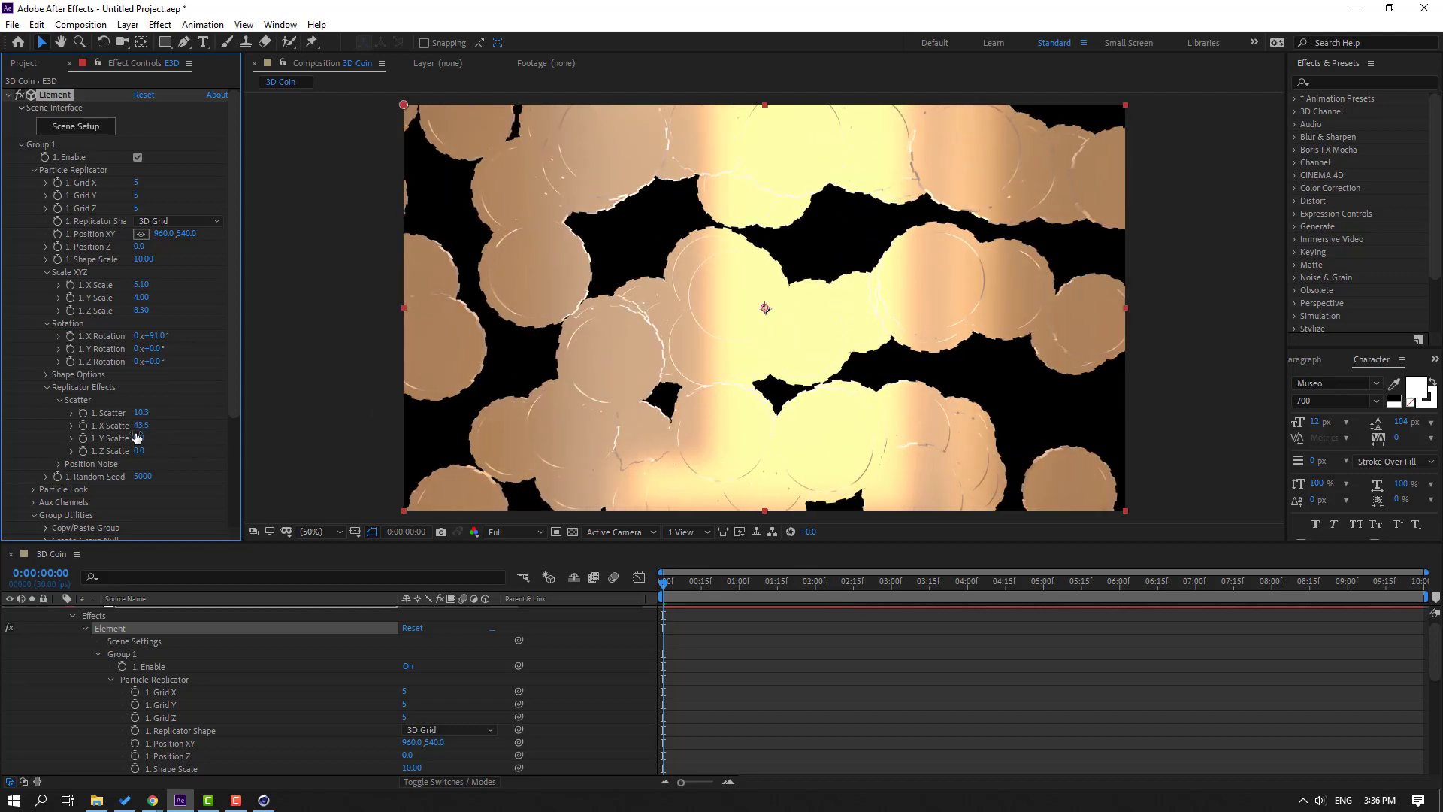
{"action": "left_click_drag", "start_coordinate": [140, 444], "coordinate": [561, 389]}
{"action": "left_click_drag", "start_coordinate": [153, 426], "coordinate": [286, 409]}
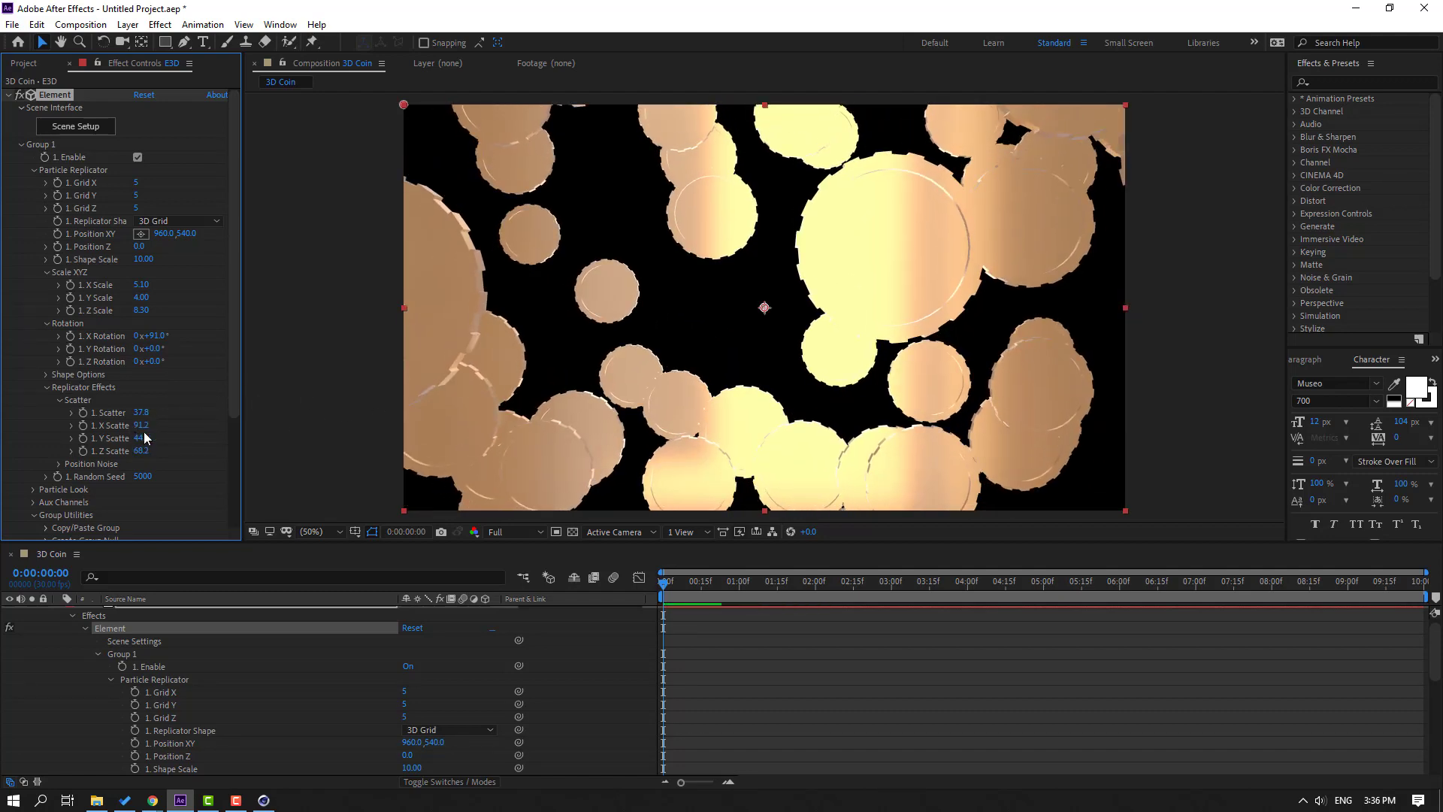
{"action": "left_click_drag", "start_coordinate": [140, 426], "coordinate": [21, 430]}
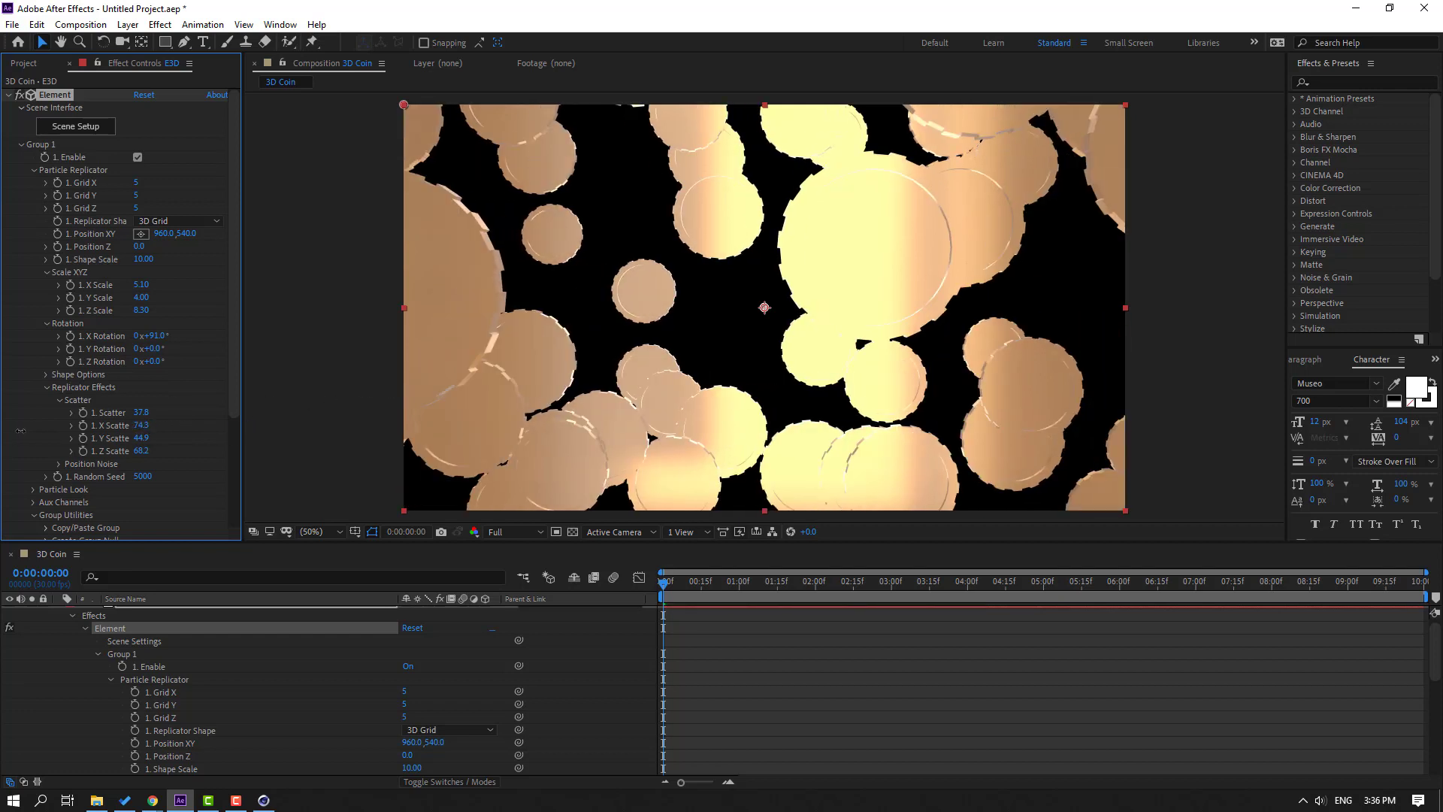
{"action": "left_click_drag", "start_coordinate": [141, 437], "coordinate": [173, 436]}
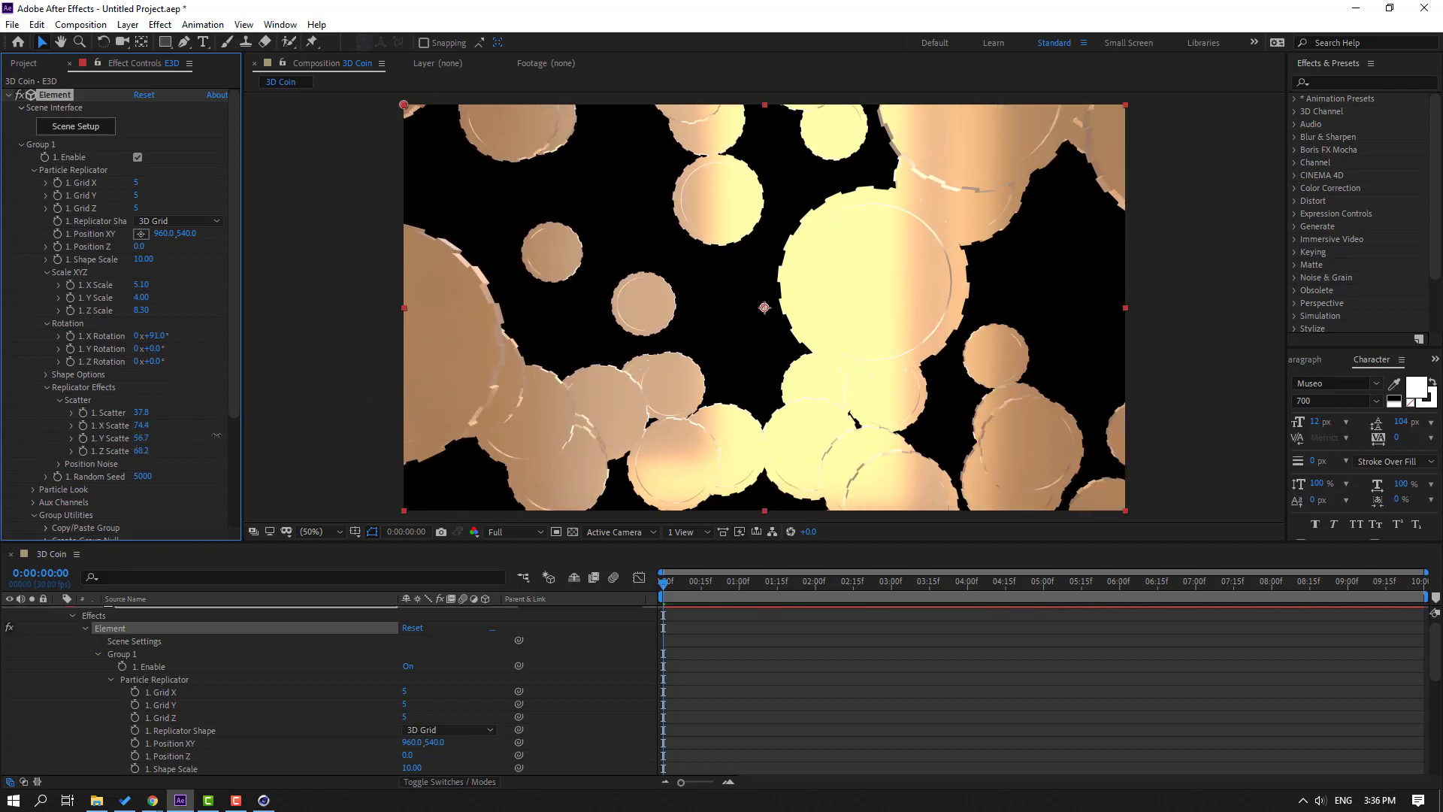
Change the replicator grid counts to 4 by 4 by 4.
{"action": "left_click", "coordinate": [136, 183]}
{"action": "type", "text": "4"}
{"action": "key", "text": "Return"}
{"action": "key", "text": "Return"}
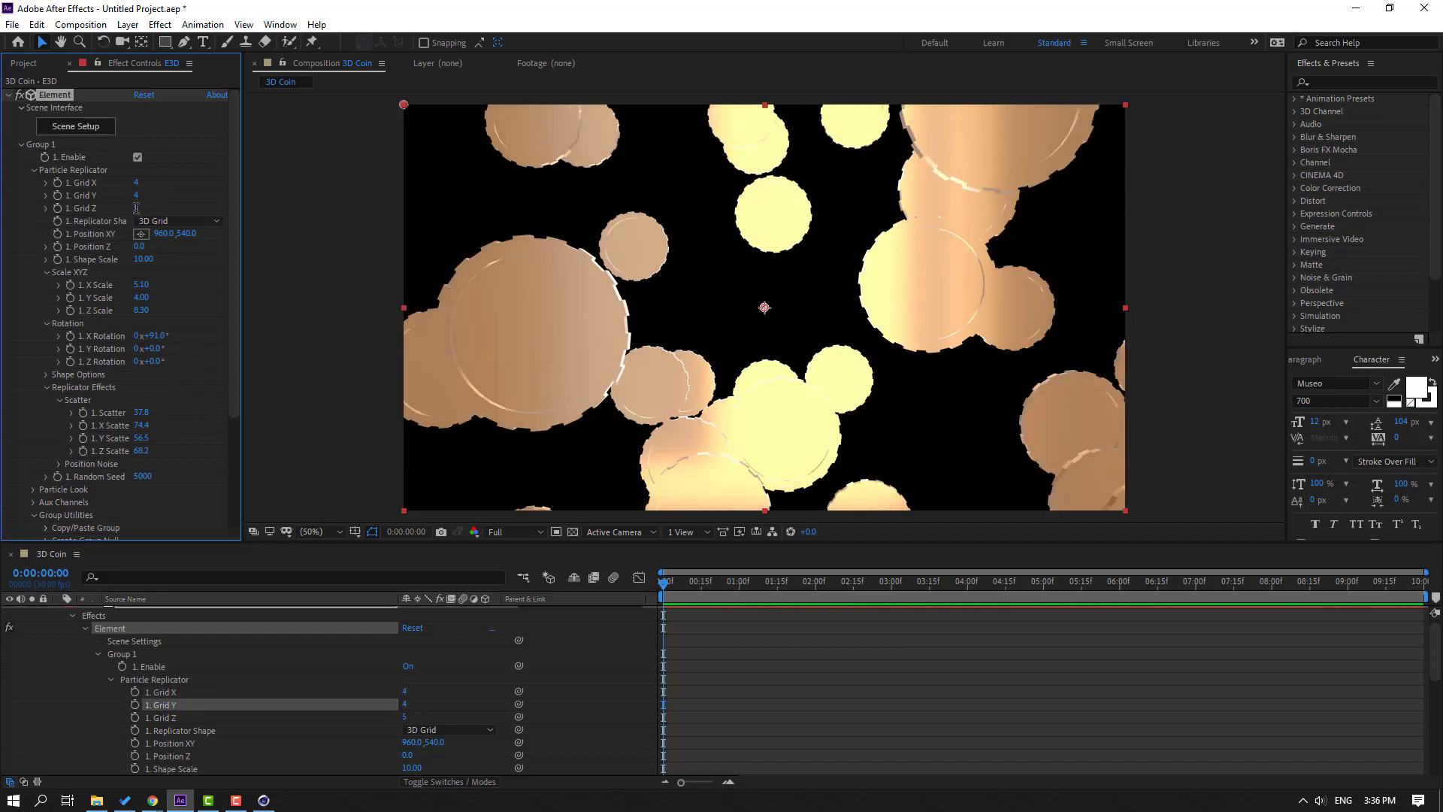
{"action": "left_click", "coordinate": [137, 209]}
{"action": "type", "text": "4"}
{"action": "key", "text": "Return"}
Raise overall scatter to 41.7, tweak vertical scatter, and set Random Seed 12300.
{"action": "left_click_drag", "start_coordinate": [141, 412], "coordinate": [445, 392]}
{"action": "left_click_drag", "start_coordinate": [141, 438], "coordinate": [338, 451]}
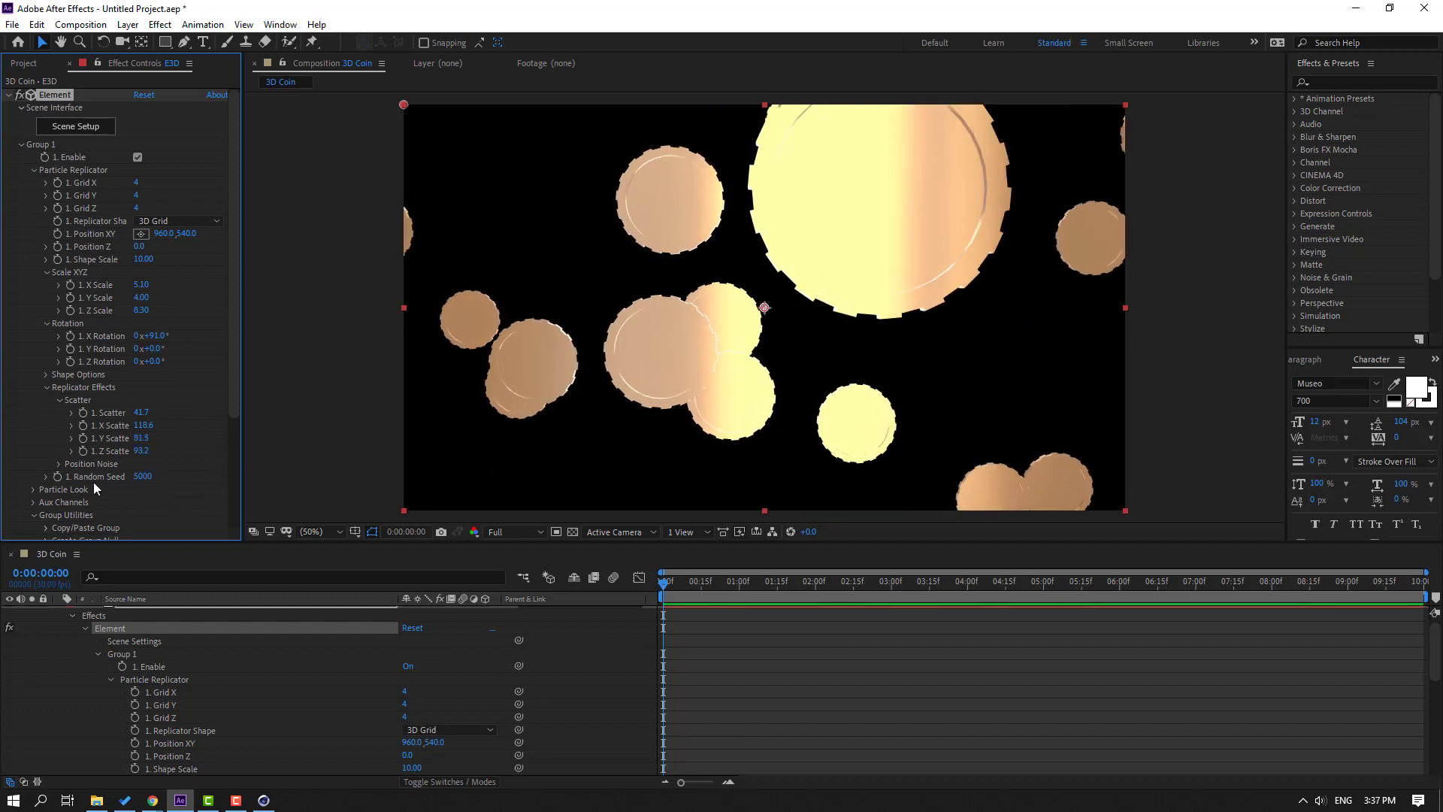
{"action": "left_click_drag", "start_coordinate": [160, 477], "coordinate": [195, 477]}
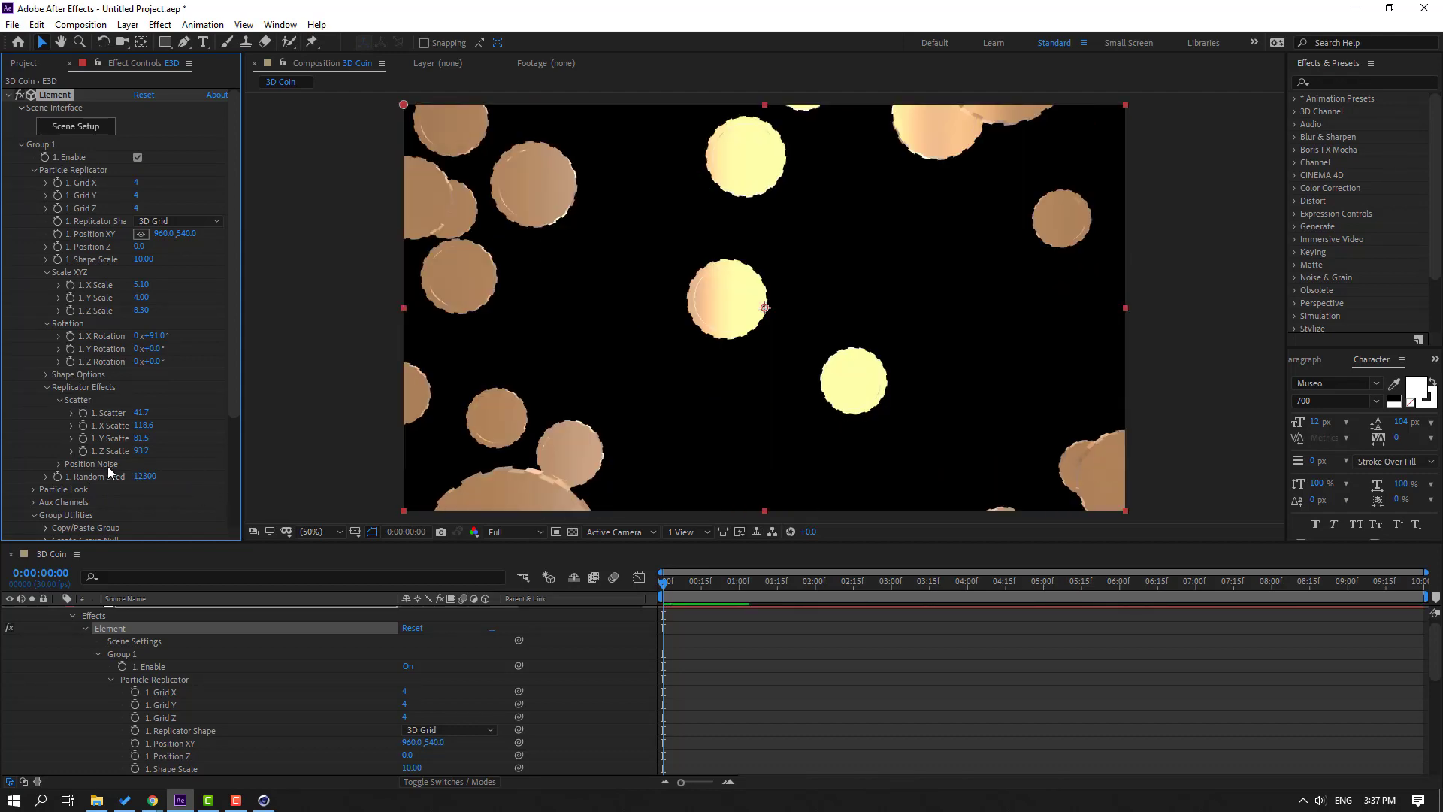
{"action": "left_click", "coordinate": [46, 388]}
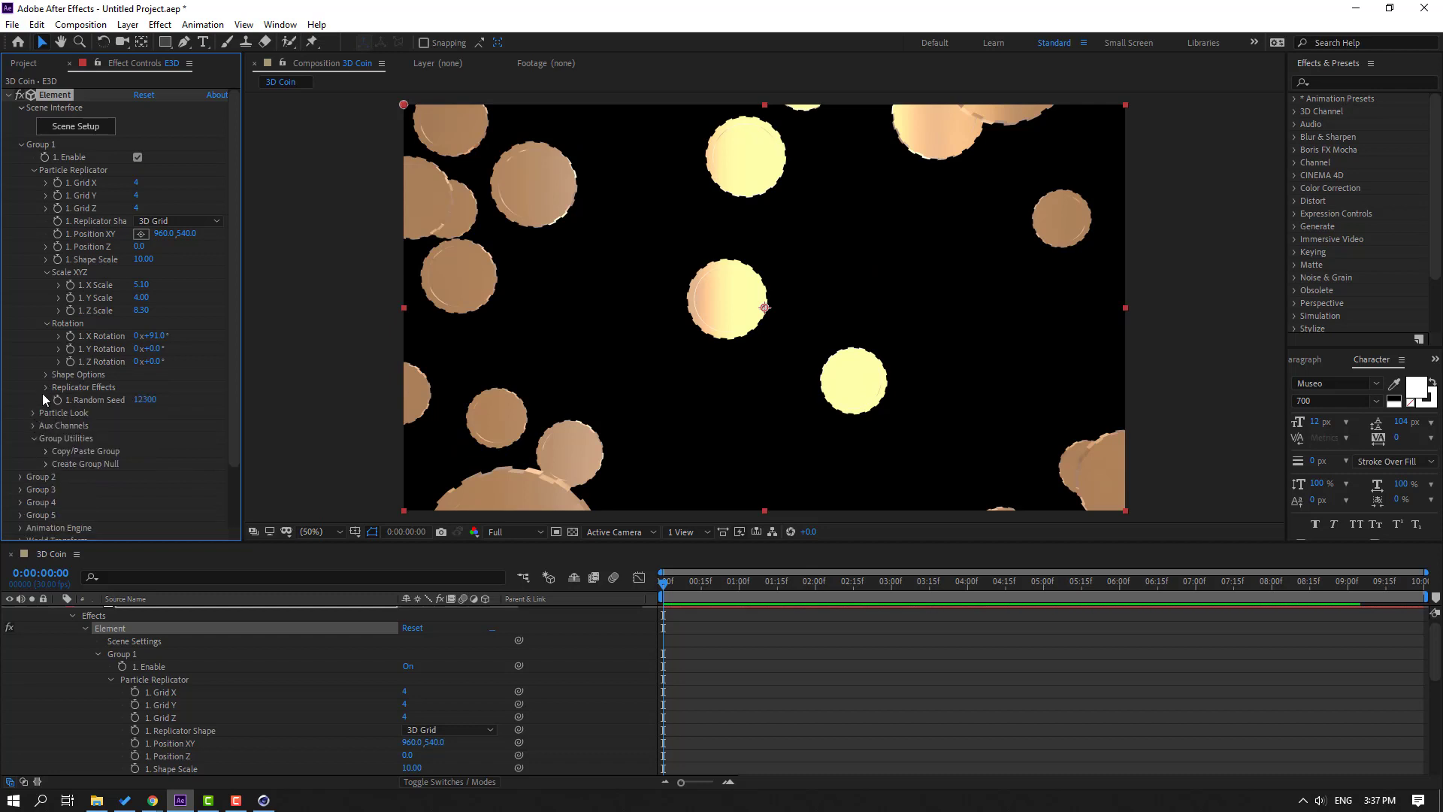
Enable Multi-Object variation in Particle Look for the coins.
{"action": "left_click", "coordinate": [33, 414]}
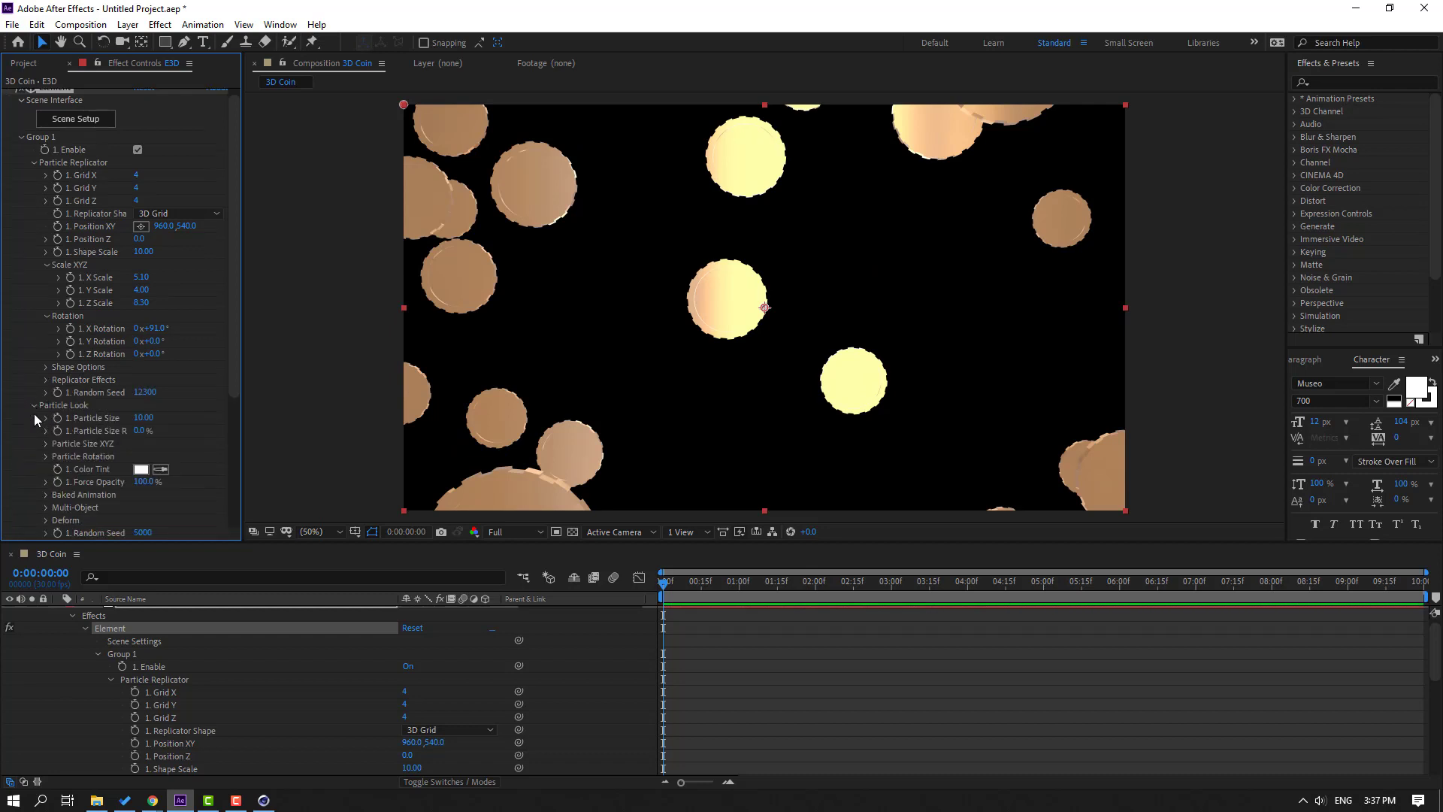
{"action": "scroll", "coordinate": [30, 421], "scroll_direction": "down", "scroll_amount": 2}
{"action": "left_click", "coordinate": [46, 440]}
{"action": "left_click", "coordinate": [138, 453]}
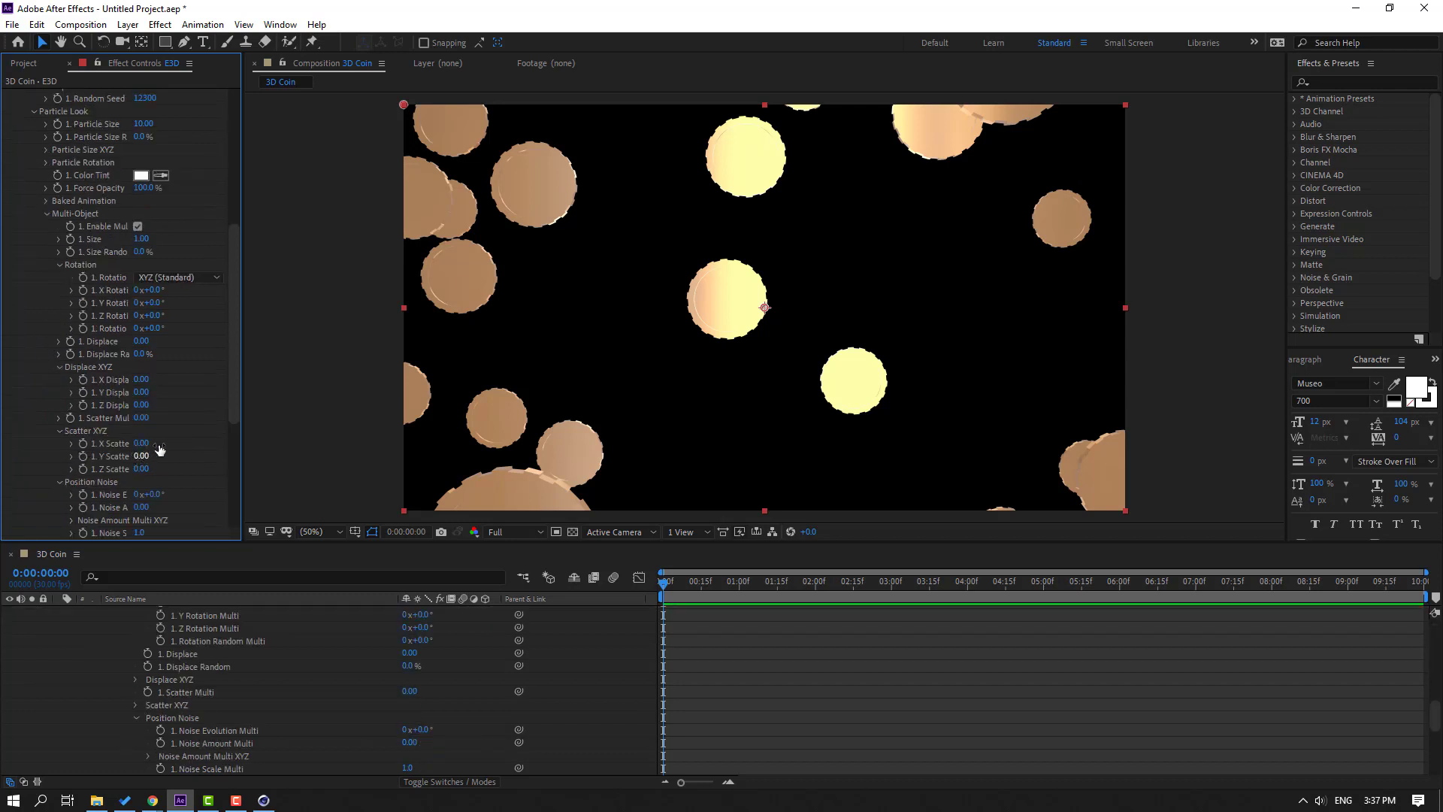
{"action": "scroll", "coordinate": [190, 346], "scroll_direction": "down", "scroll_amount": 8}
{"action": "left_click_drag", "start_coordinate": [154, 247], "coordinate": [124, 282]}
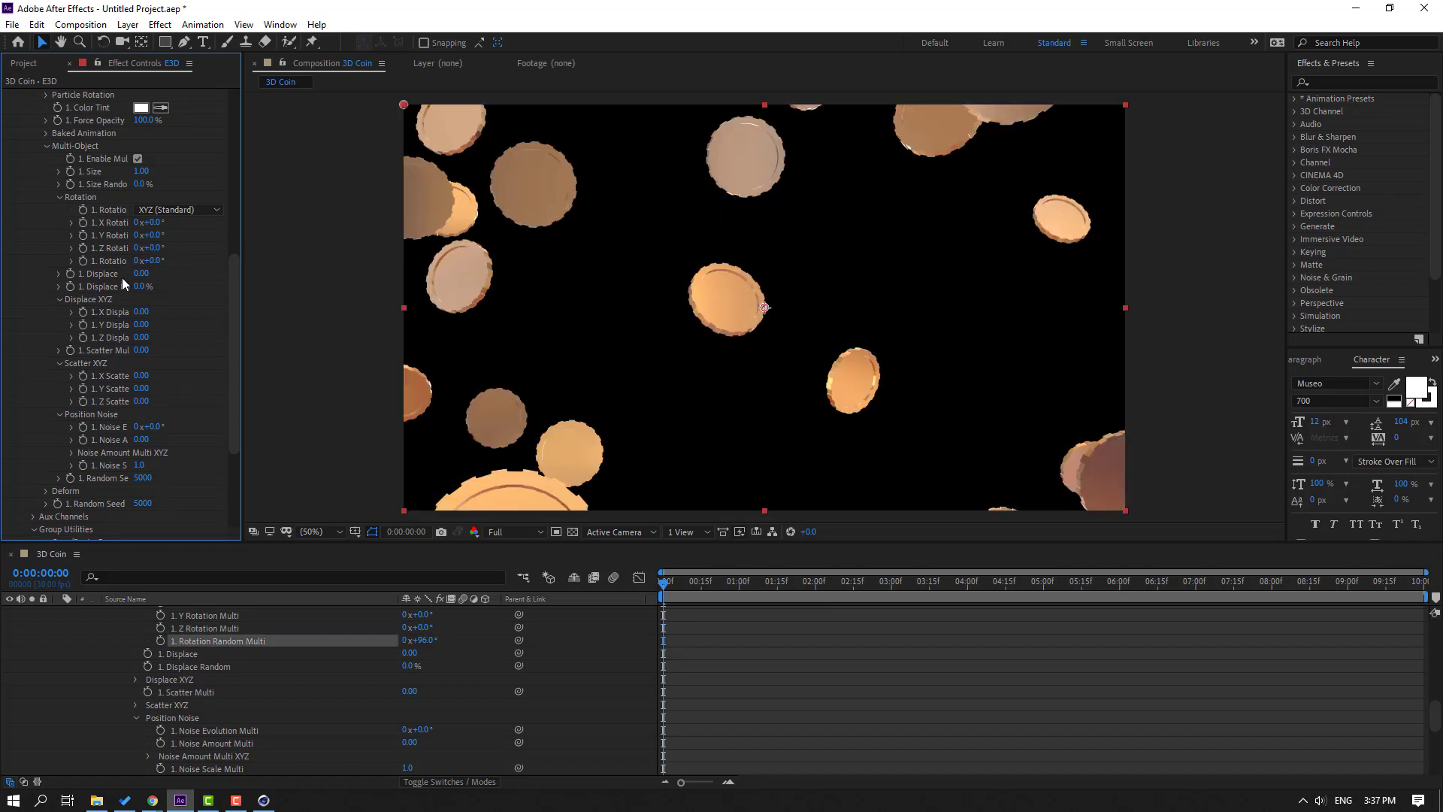
Keyframe Rotation Random Multi from 0 at the start to one turn at the end.
{"action": "left_click", "coordinate": [82, 263]}
{"action": "left_click_drag", "start_coordinate": [670, 585], "coordinate": [1140, 583]}
{"action": "left_click", "coordinate": [1427, 588]}
{"action": "left_click_drag", "start_coordinate": [136, 267], "coordinate": [278, 274]}
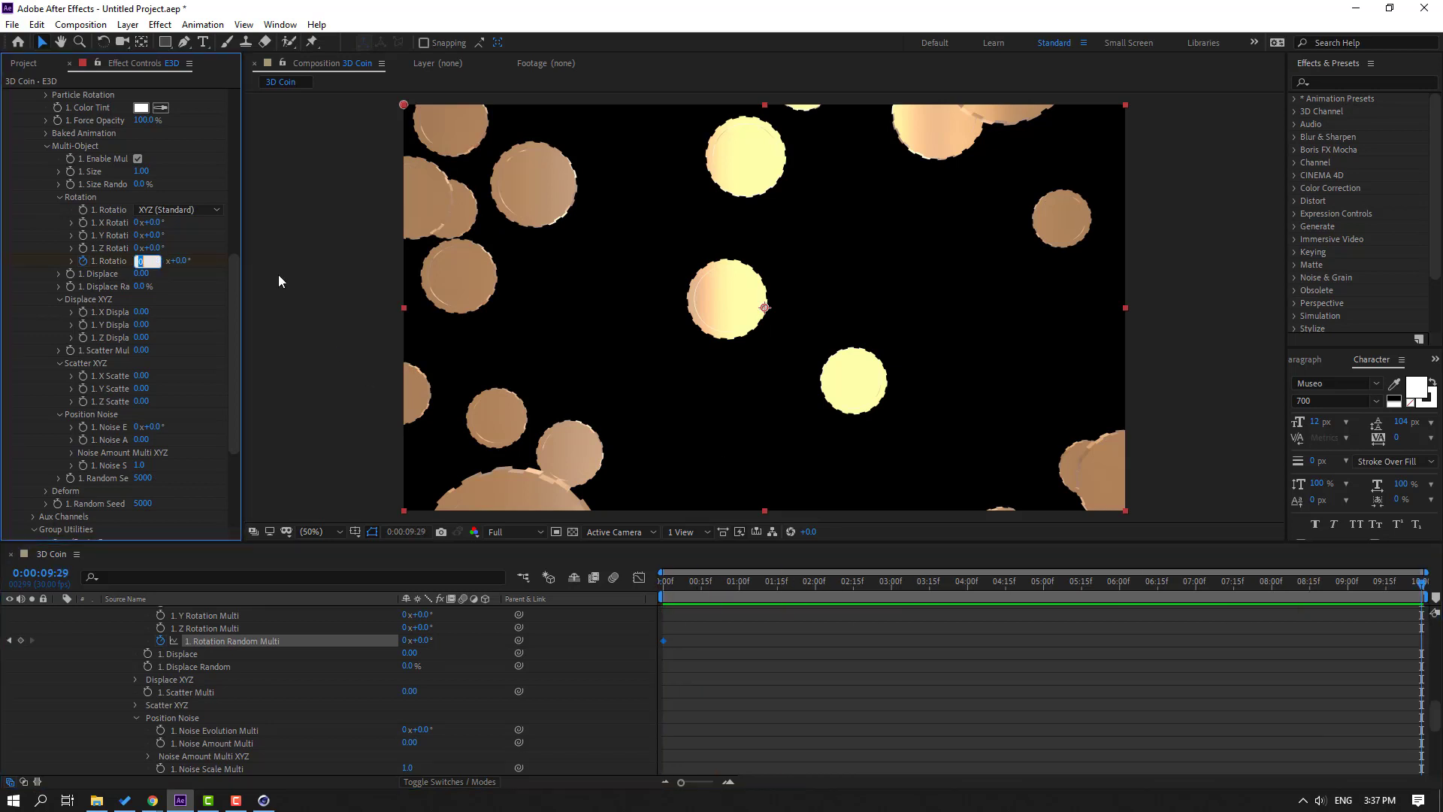
{"action": "key", "text": "space"}
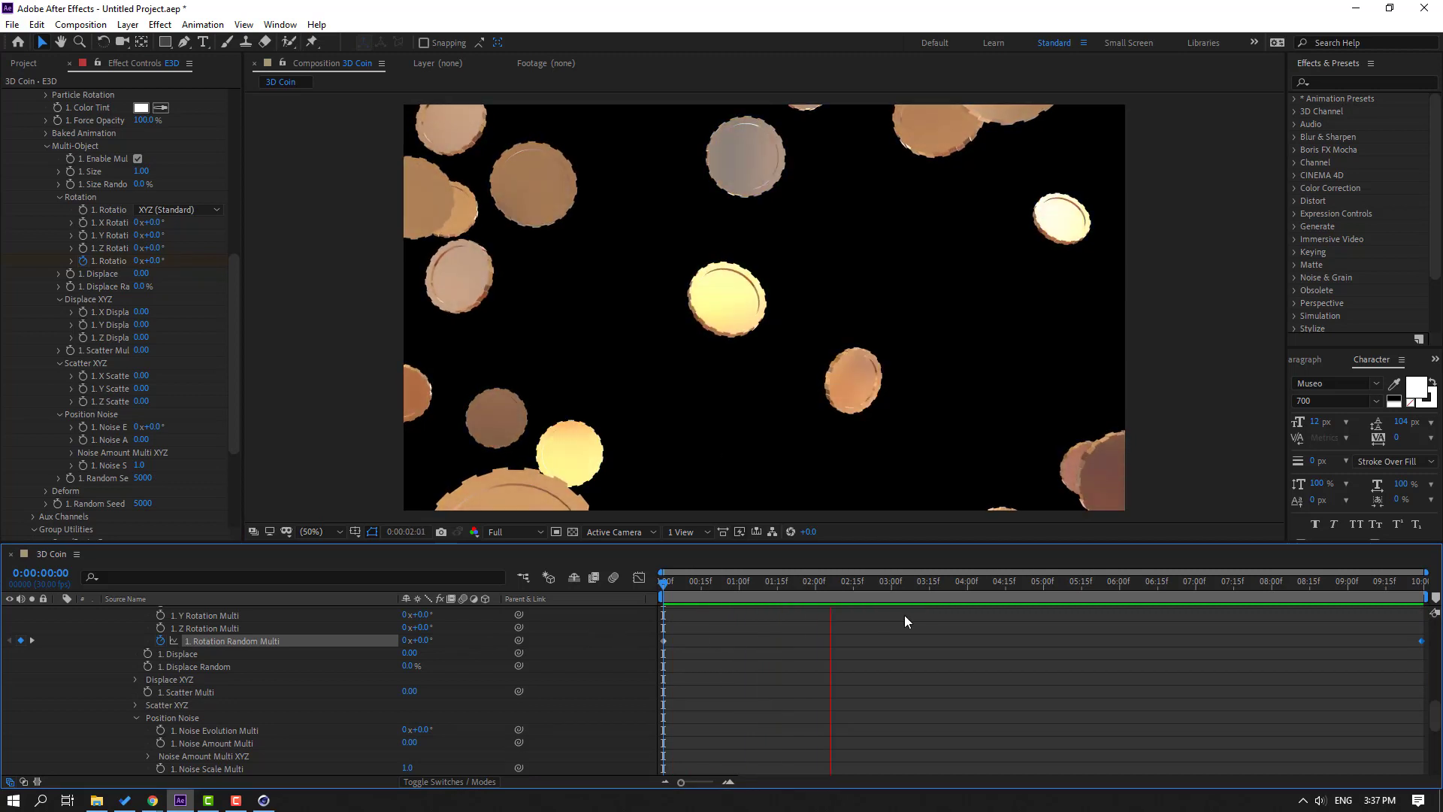
{"action": "left_click_drag", "start_coordinate": [1350, 575], "coordinate": [1423, 579]}
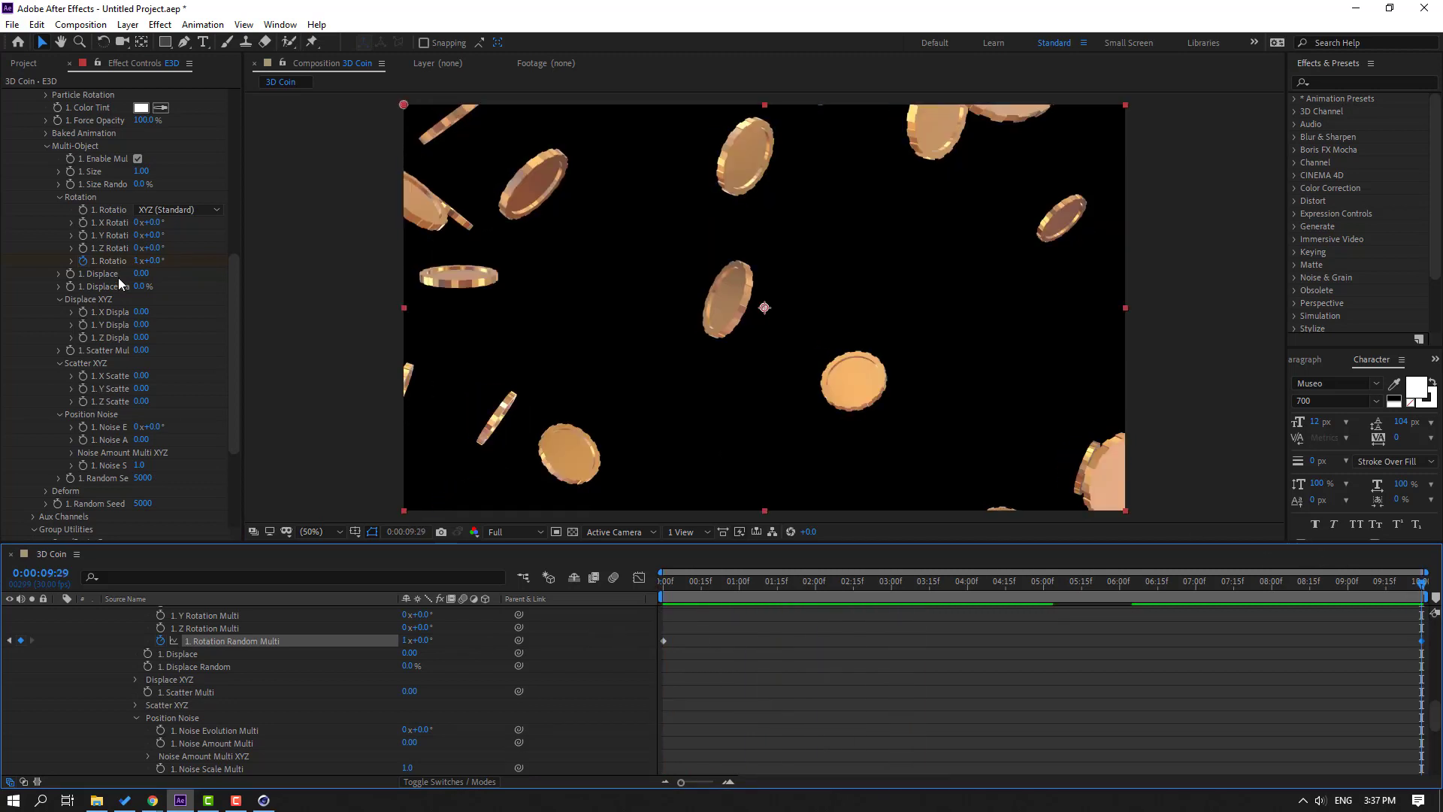
Change the end Rotation Random Multi to 3 and preview again.
{"action": "left_click", "coordinate": [139, 260]}
{"action": "type", "text": "3"}
{"action": "key", "text": "Return"}
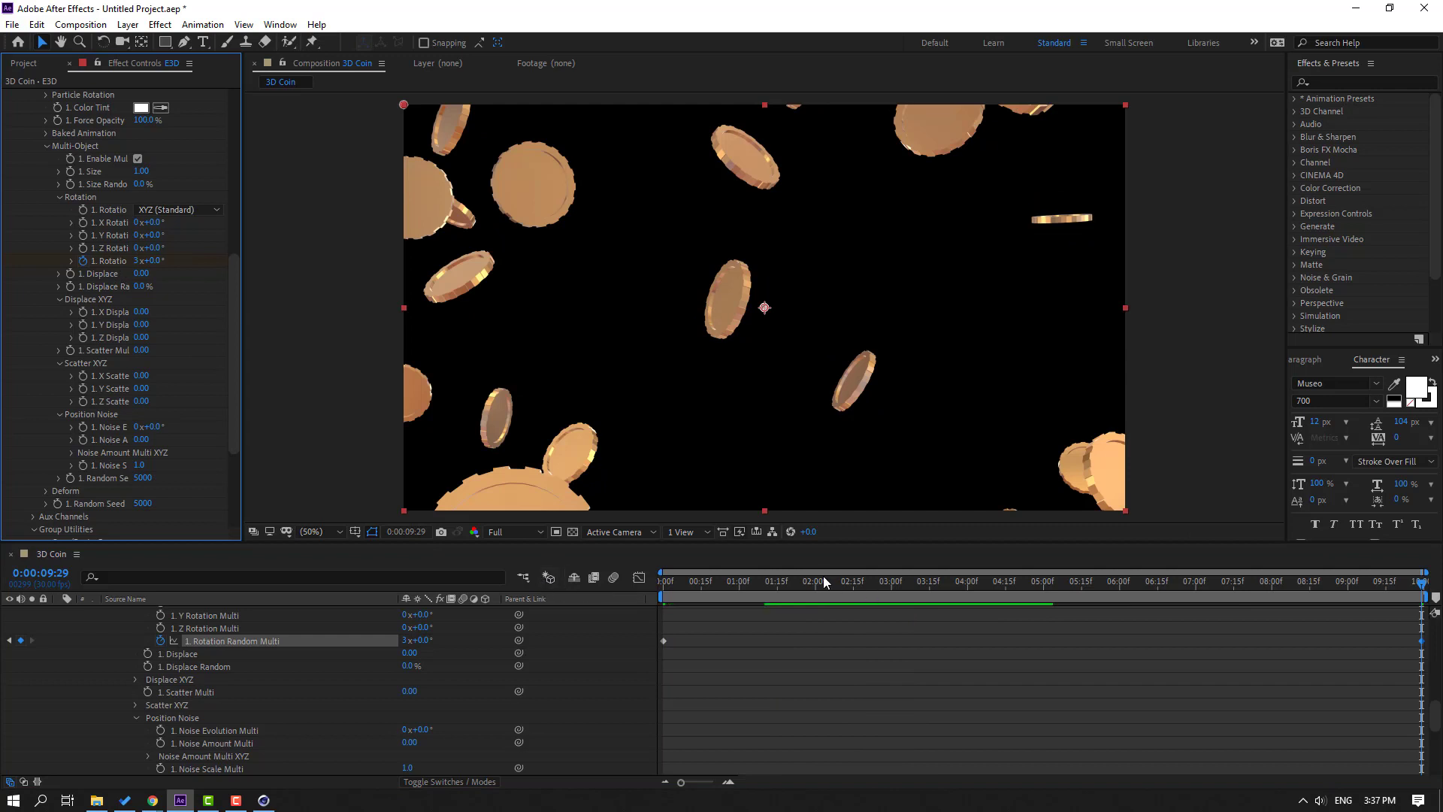
{"action": "left_click", "coordinate": [664, 580]}
{"action": "key", "text": "space"}
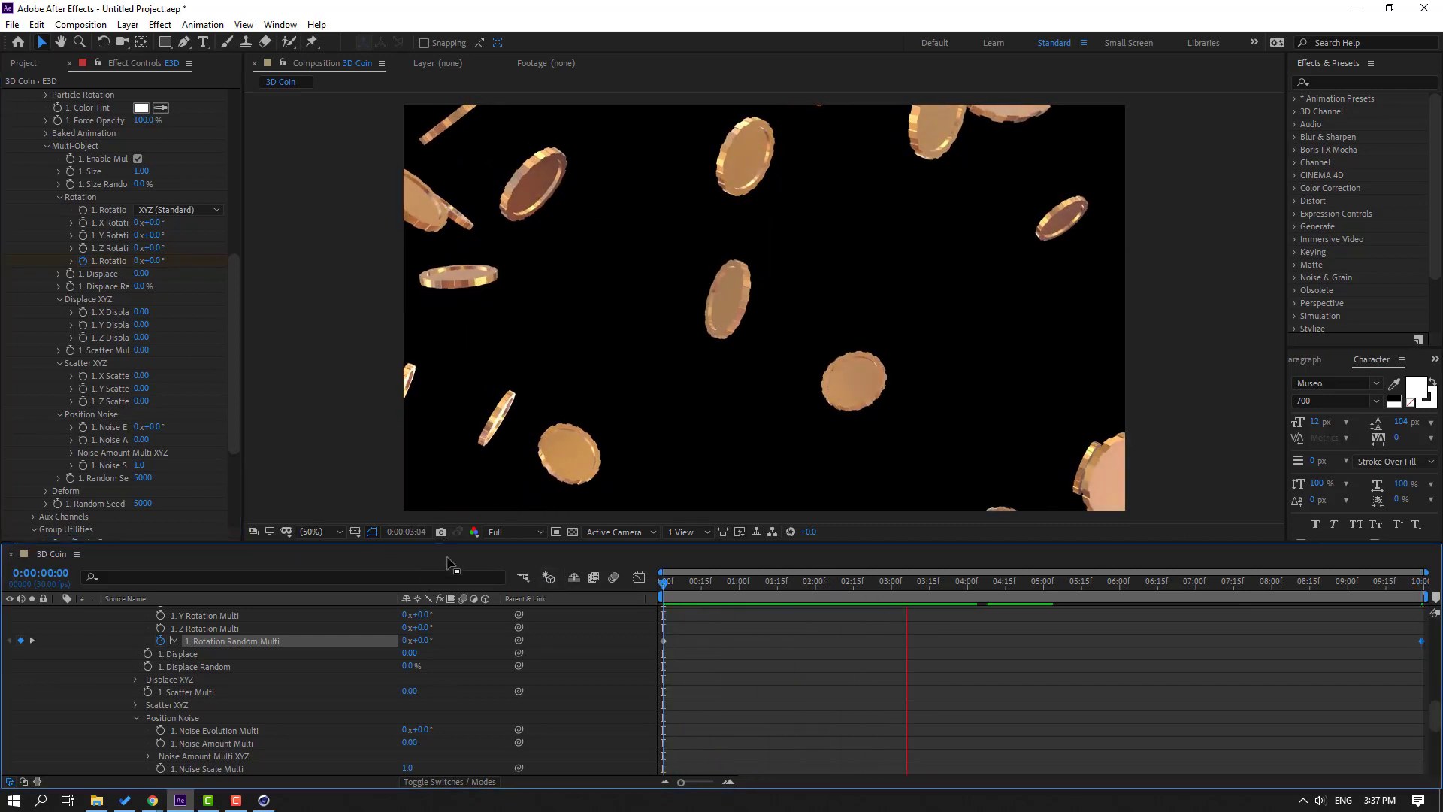
{"action": "left_click", "coordinate": [1439, 591]}
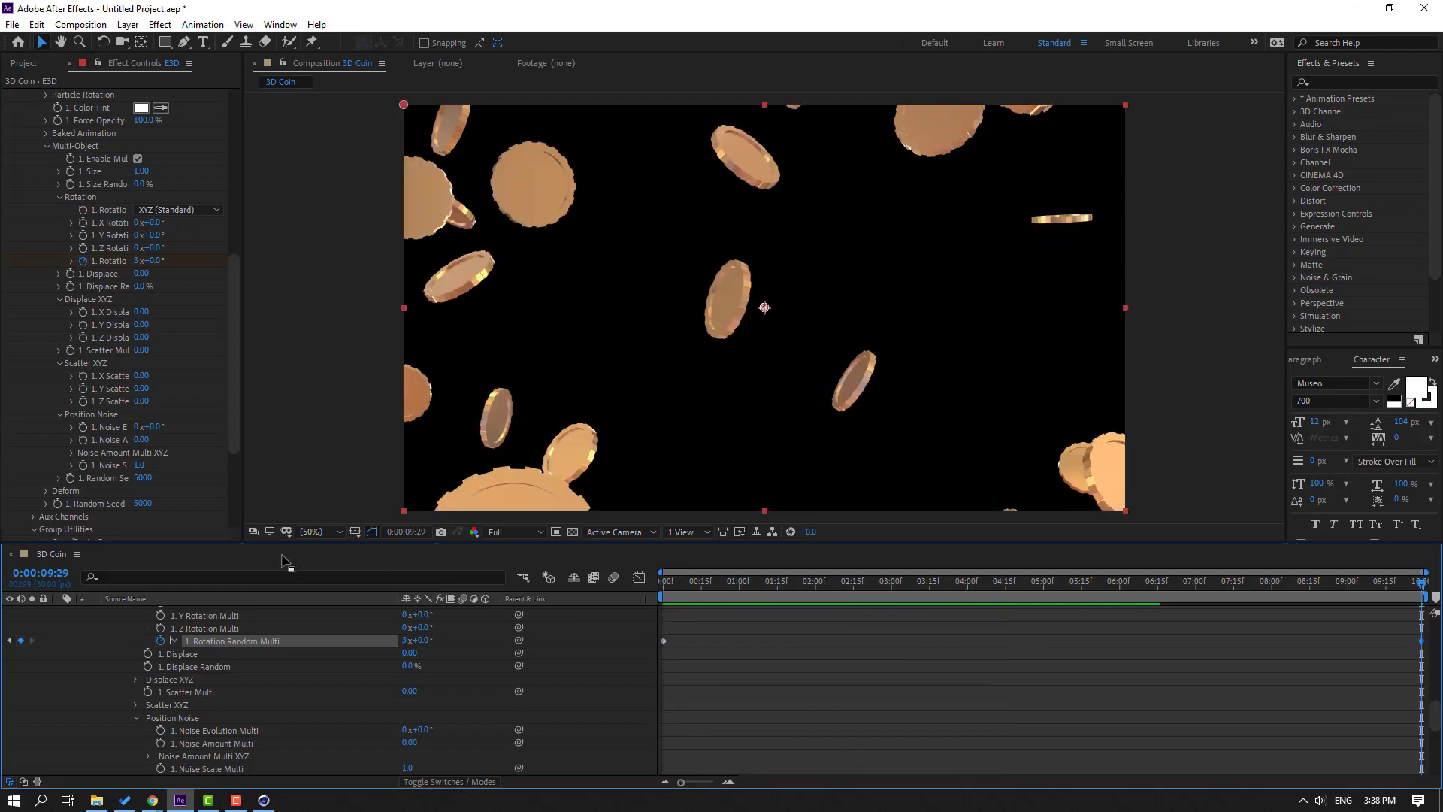
Raise it to 5x, end the work area and final keyframe at 4:29, then preview.
{"action": "left_click_drag", "start_coordinate": [140, 263], "coordinate": [187, 280]}
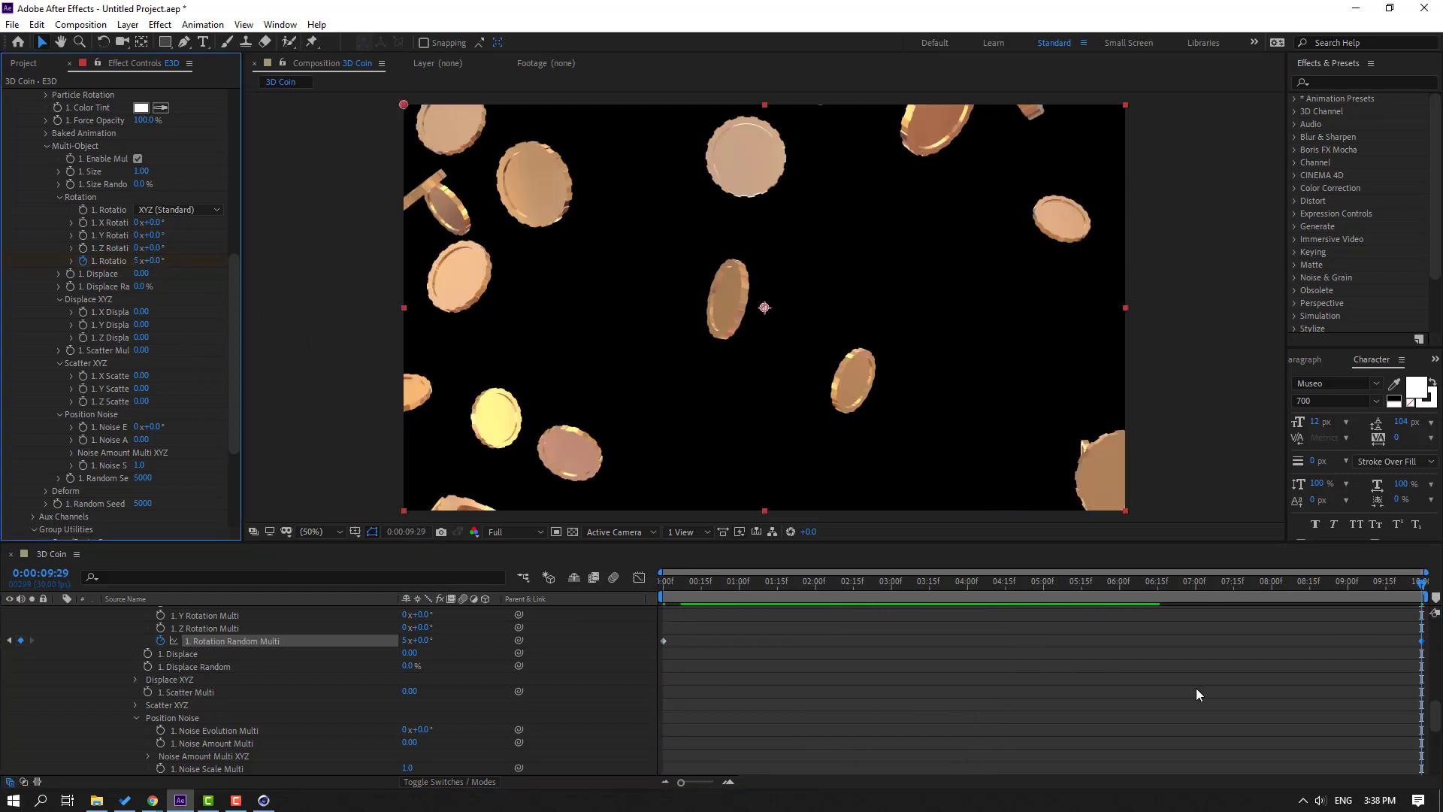
{"action": "left_click", "coordinate": [1040, 585]}
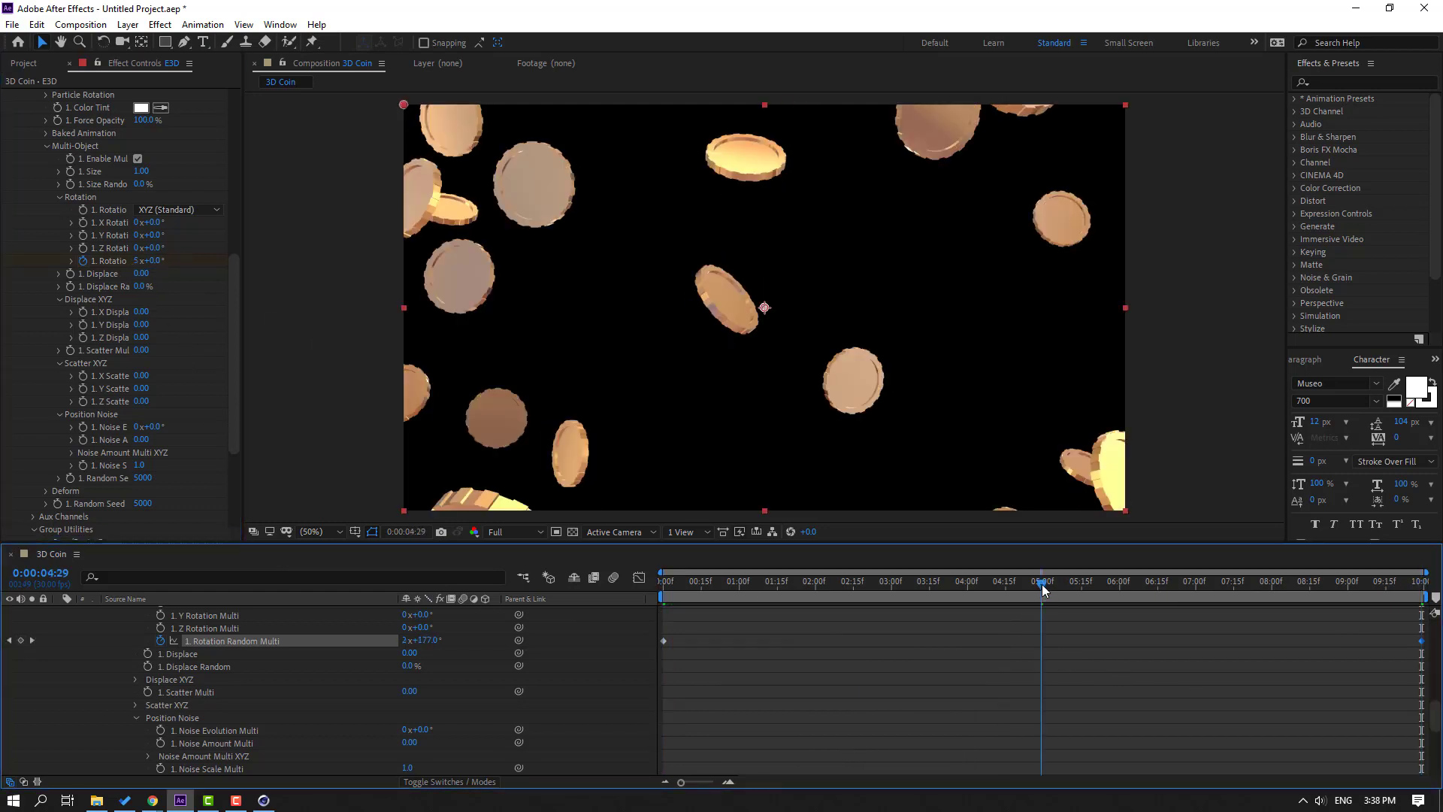
{"action": "key", "text": "n"}
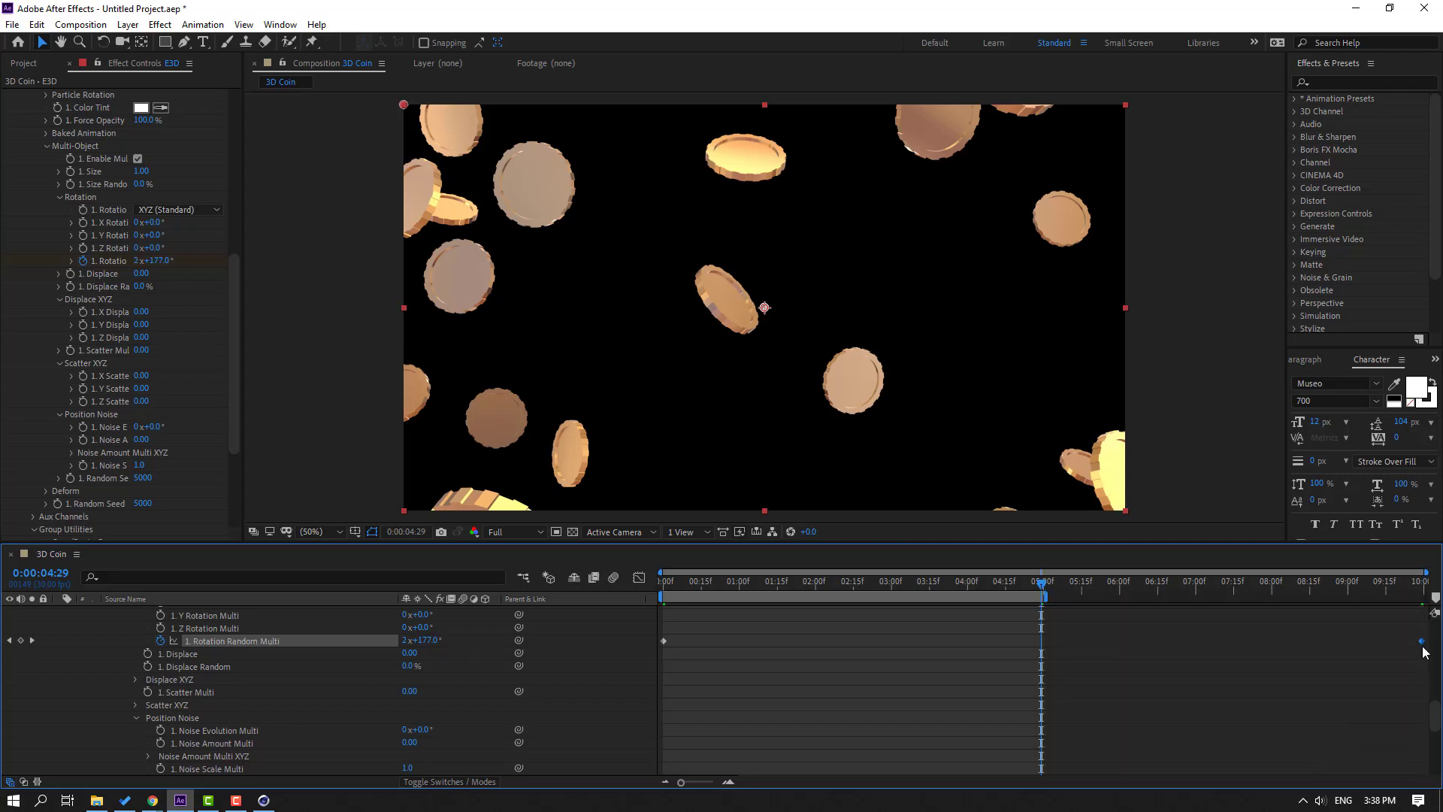
{"action": "left_click_drag", "start_coordinate": [1422, 642], "coordinate": [1043, 671]}
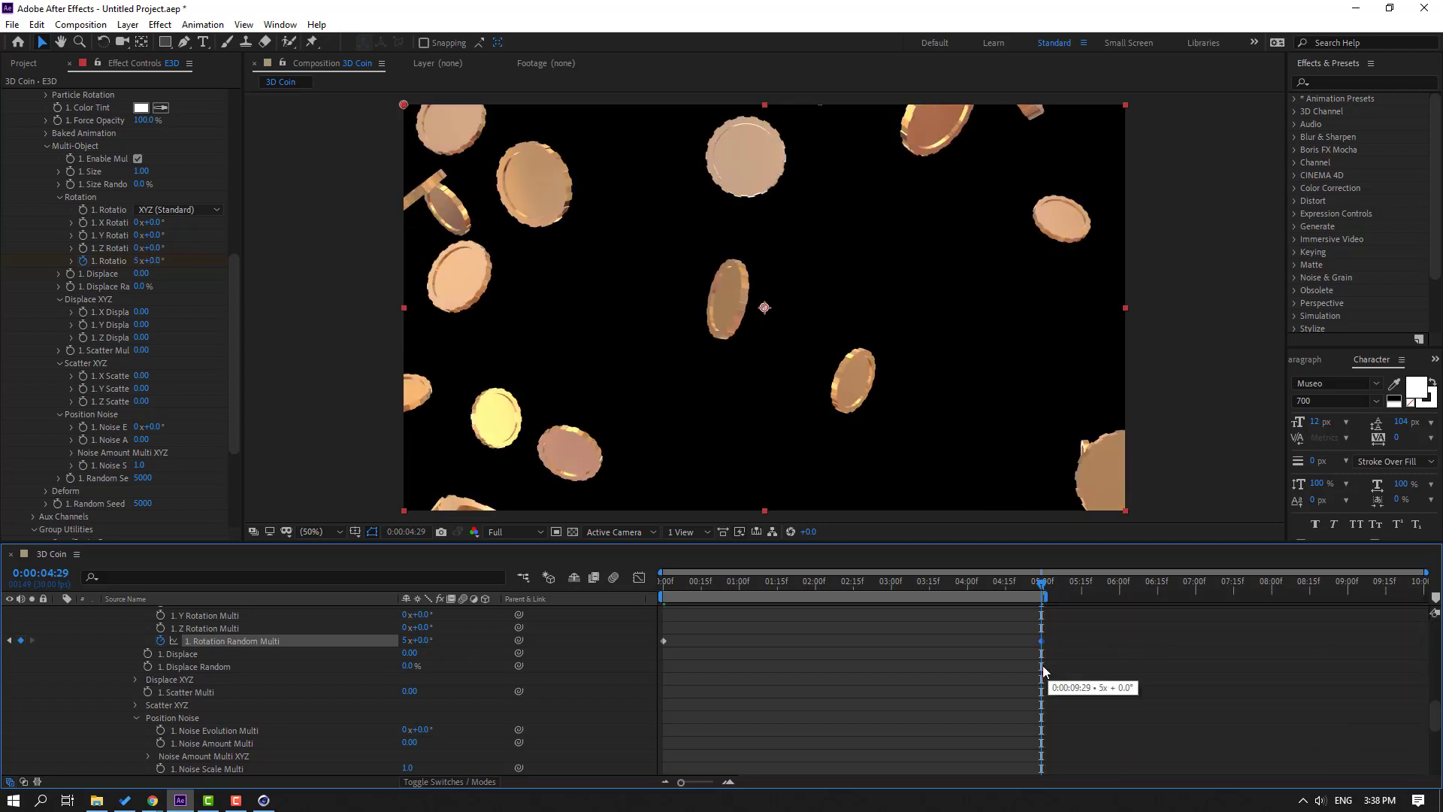
{"action": "left_click", "coordinate": [1090, 672]}
{"action": "key", "text": "space"}
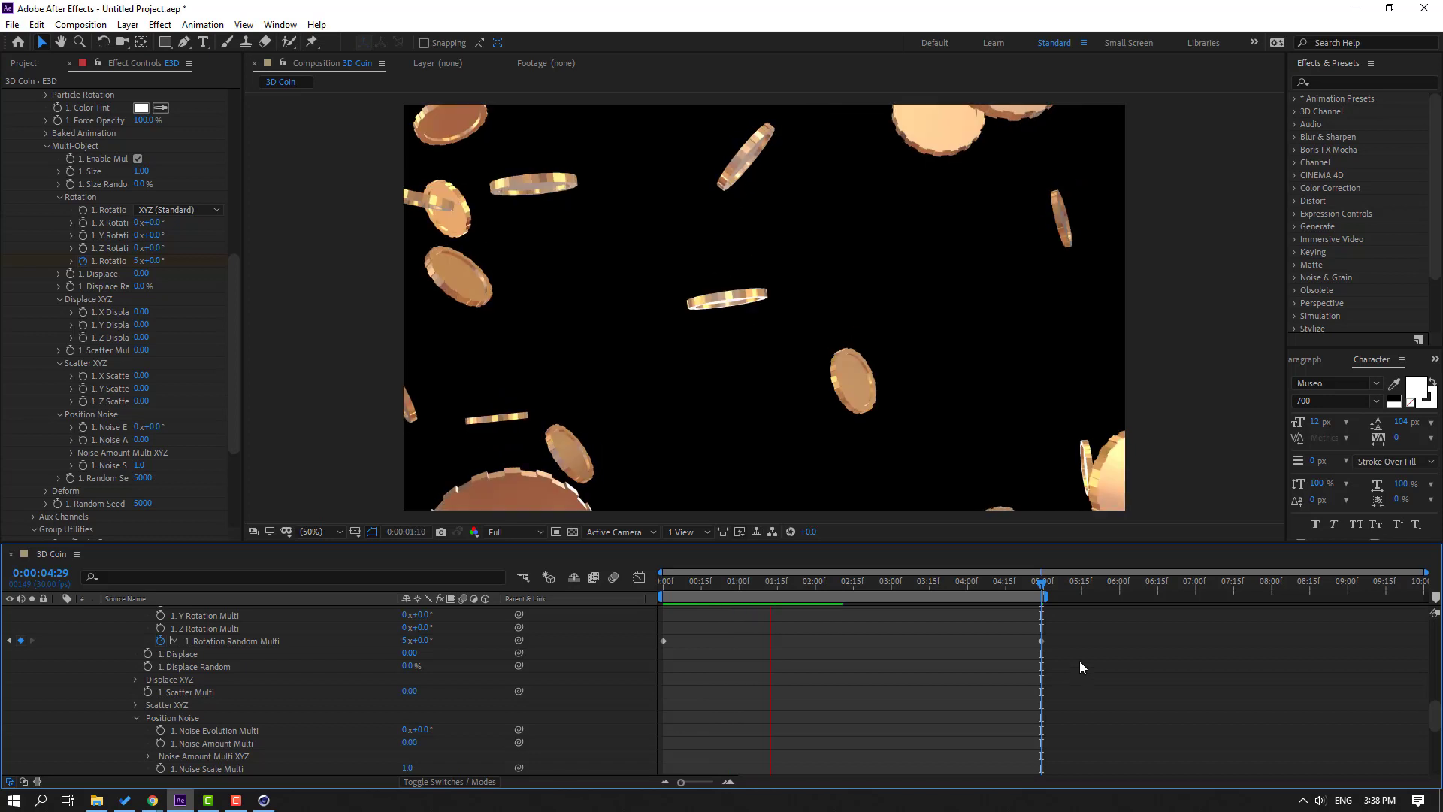
{"action": "key", "text": "space"}
{"action": "scroll", "coordinate": [68, 237], "scroll_direction": "up", "scroll_amount": 4}
{"action": "left_click", "coordinate": [33, 182]}
{"action": "scroll", "coordinate": [30, 203], "scroll_direction": "up", "scroll_amount": 5}
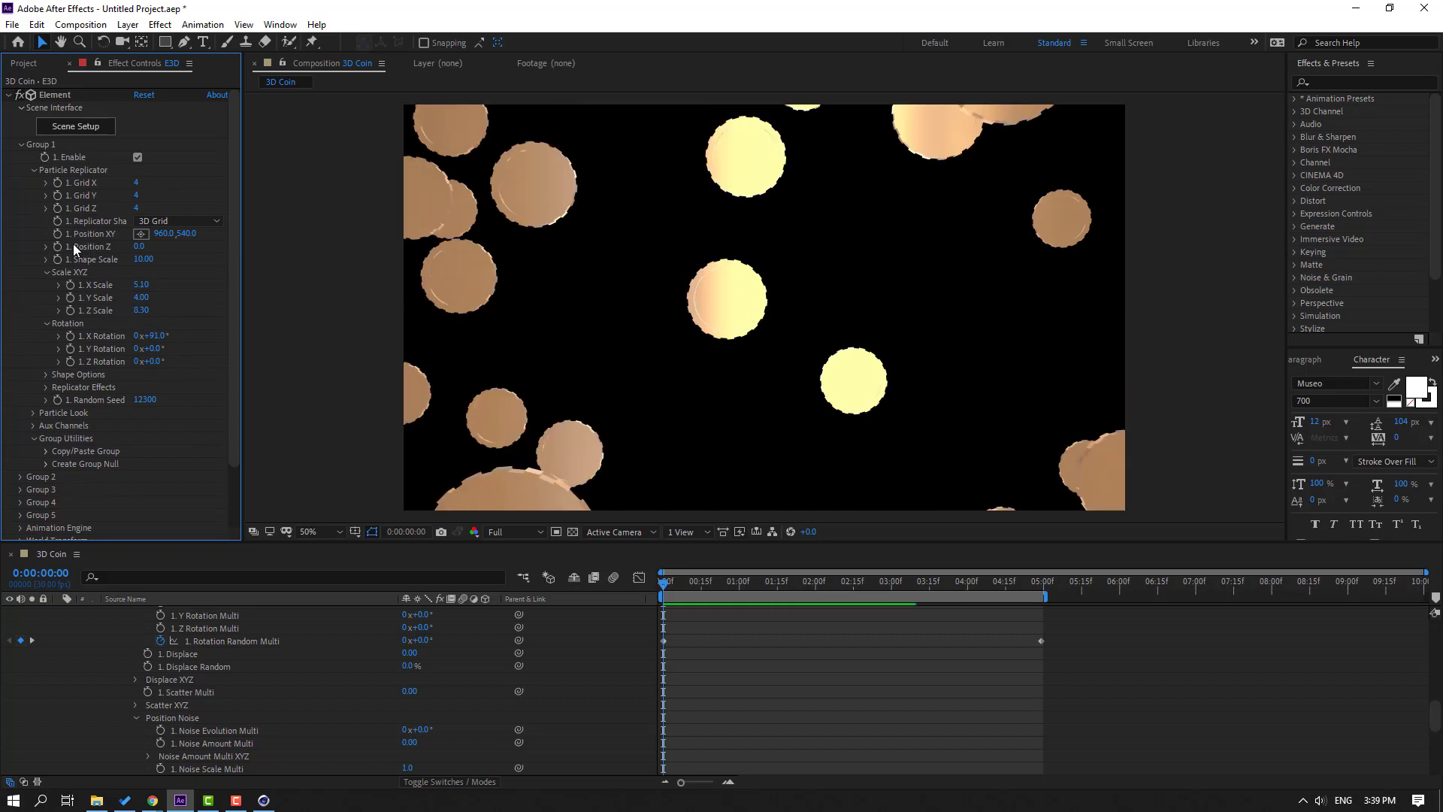
Keyframe the coin grid's Position XY at 960,-760 on the first frame.
{"action": "left_click", "coordinate": [60, 235]}
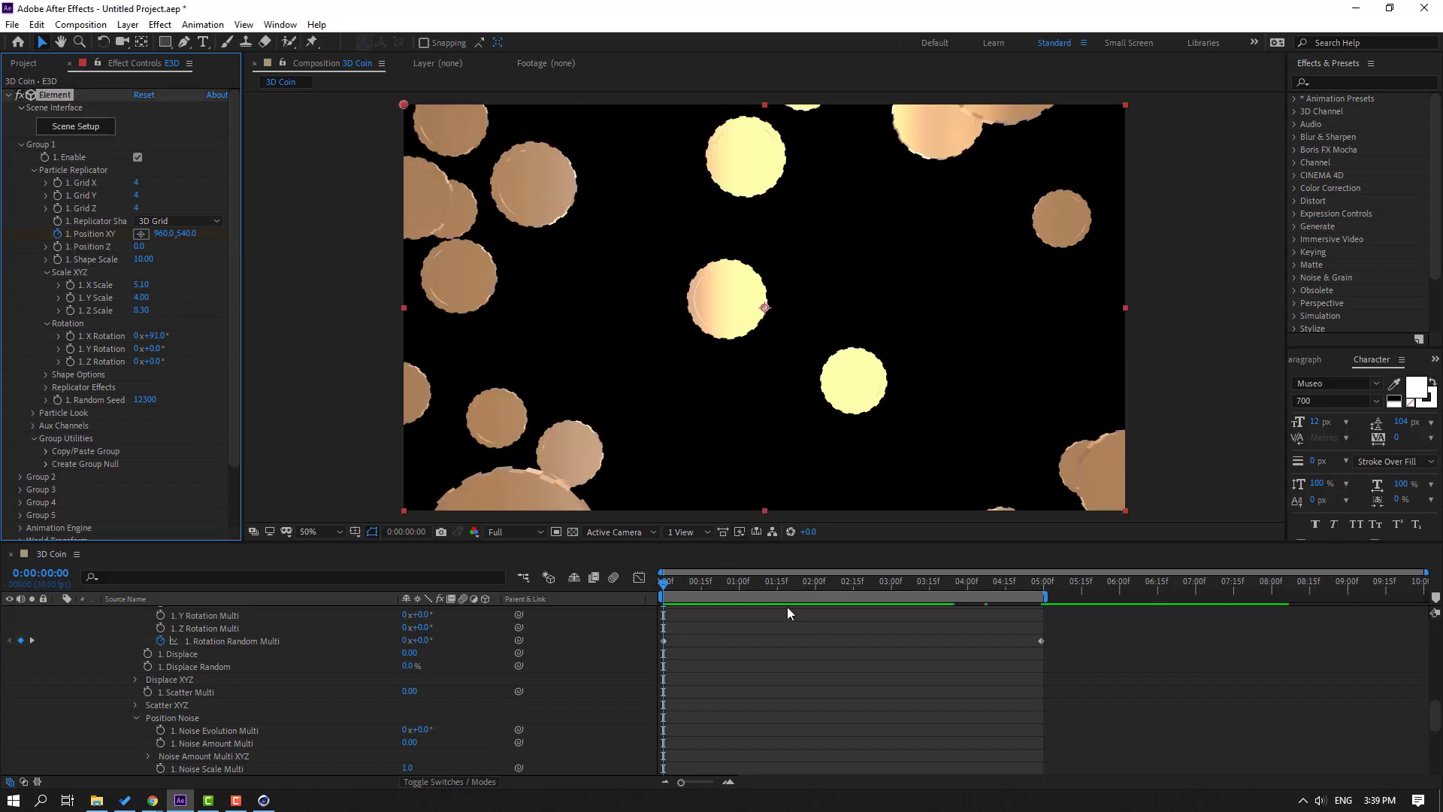
{"action": "left_click_drag", "start_coordinate": [187, 233], "coordinate": [202, 266]}
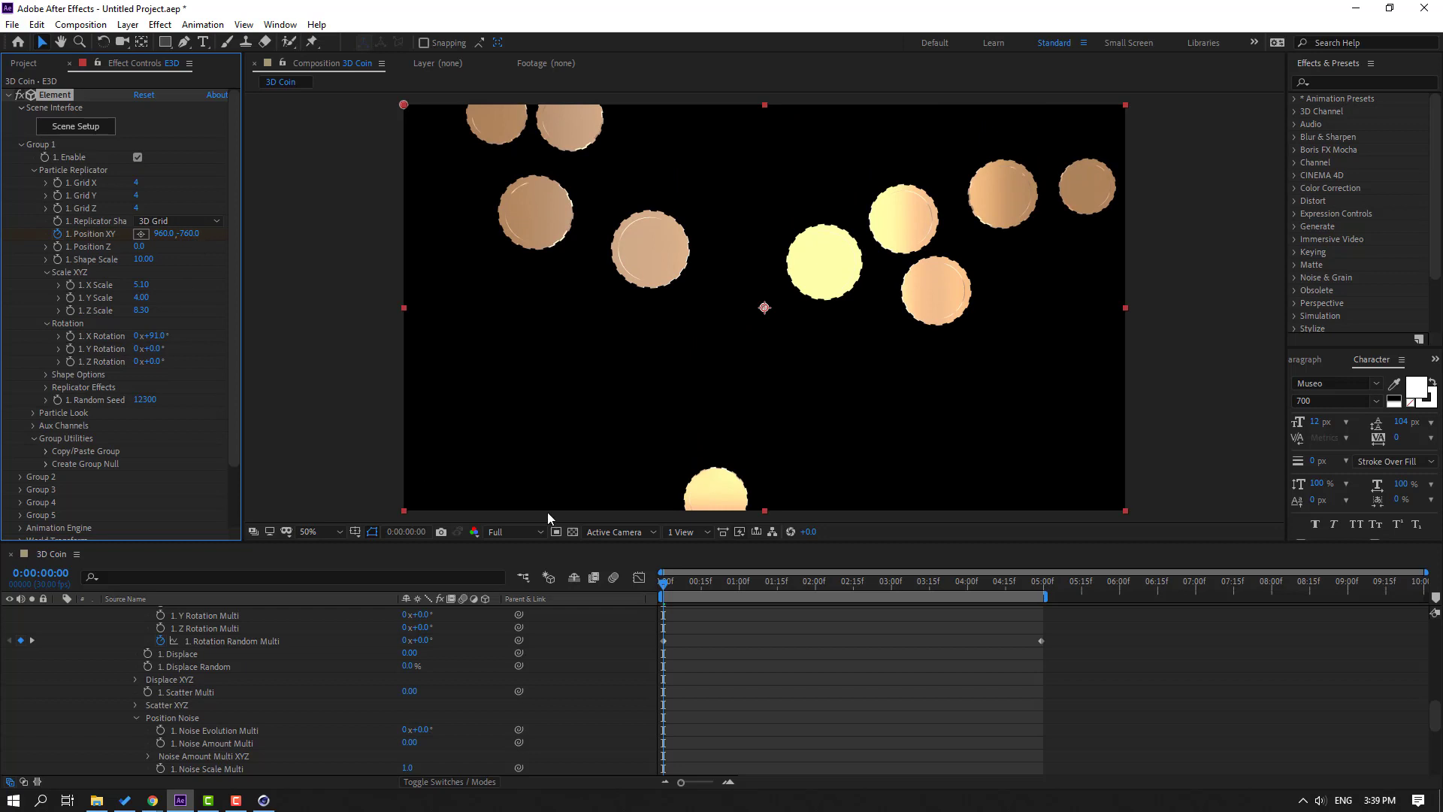
{"action": "left_click_drag", "start_coordinate": [706, 583], "coordinate": [1042, 588]}
At 4:29, set Position Y to 2431 so the coins fall through the frame.
{"action": "left_click", "coordinate": [187, 233]}
{"action": "type", "text": "-36"}
{"action": "key", "text": "Return"}
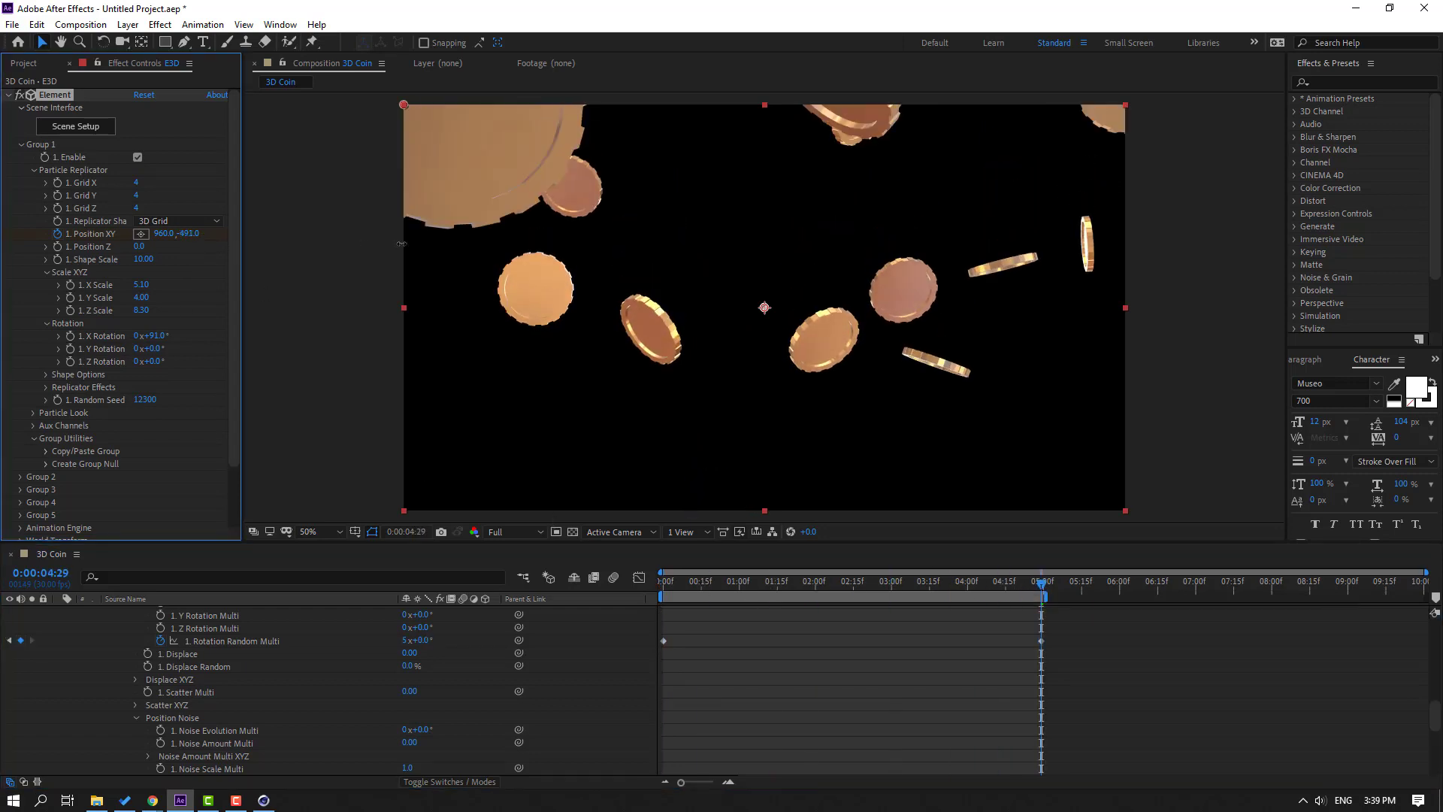
{"action": "left_click_drag", "start_coordinate": [180, 233], "coordinate": [330, 233]}
{"action": "left_click_drag", "start_coordinate": [197, 240], "coordinate": [145, 238]}
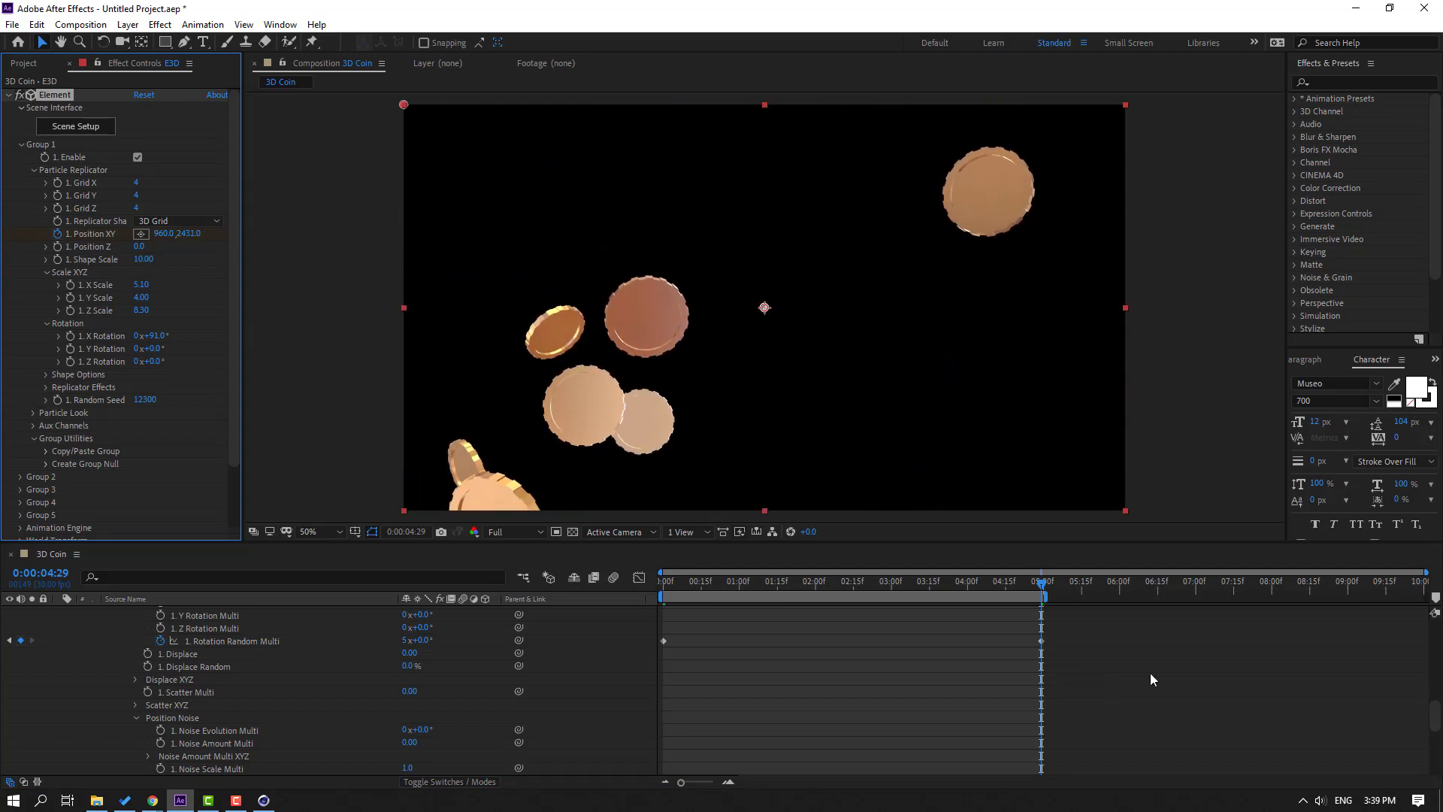
{"action": "left_click", "coordinate": [1181, 668]}
Preview the falling coins and collapse the E3D layer's properties.
{"action": "key", "text": "space"}
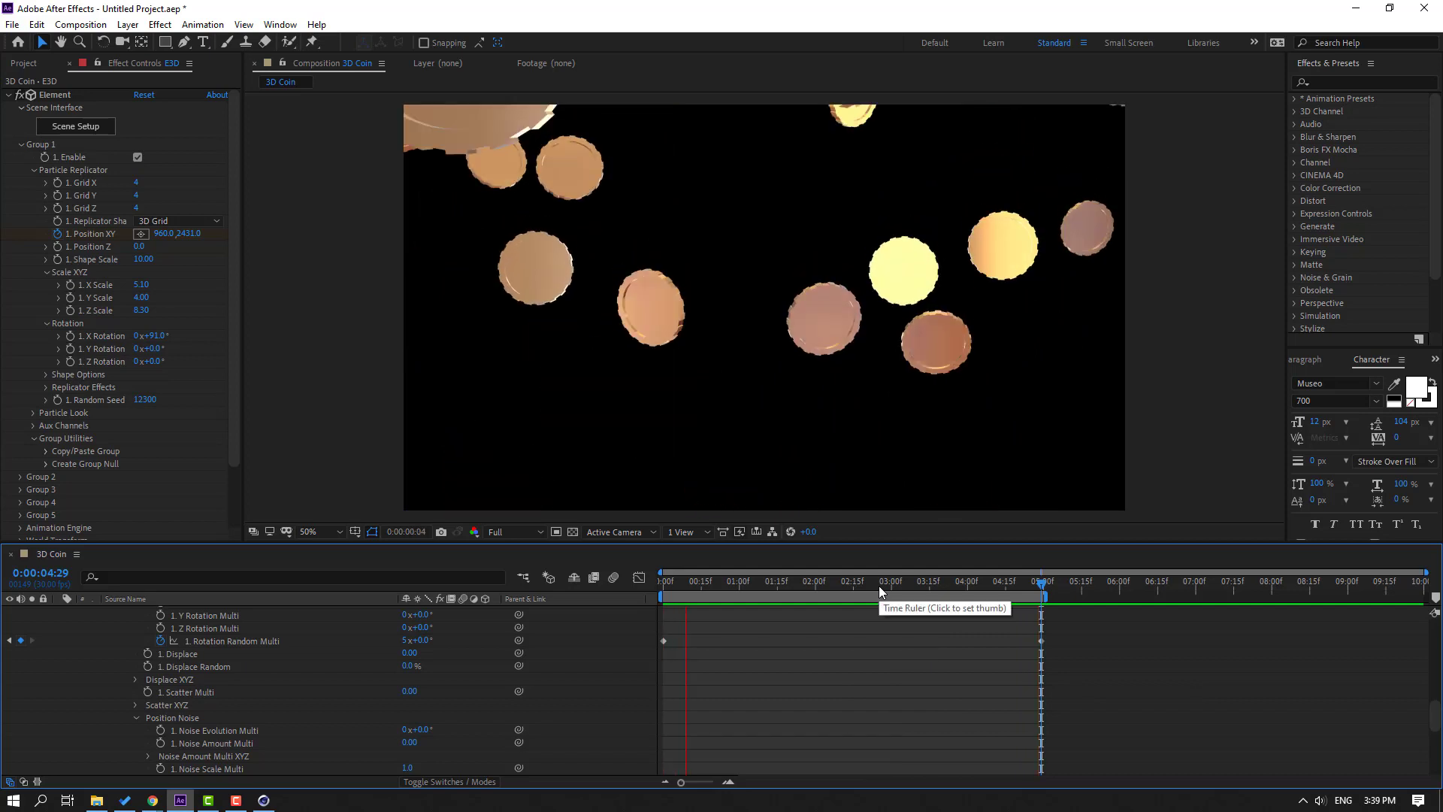
{"action": "key", "text": "space"}
{"action": "scroll", "coordinate": [78, 661], "scroll_direction": "up", "scroll_amount": 10}
{"action": "scroll", "coordinate": [76, 644], "scroll_direction": "up", "scroll_amount": 3}
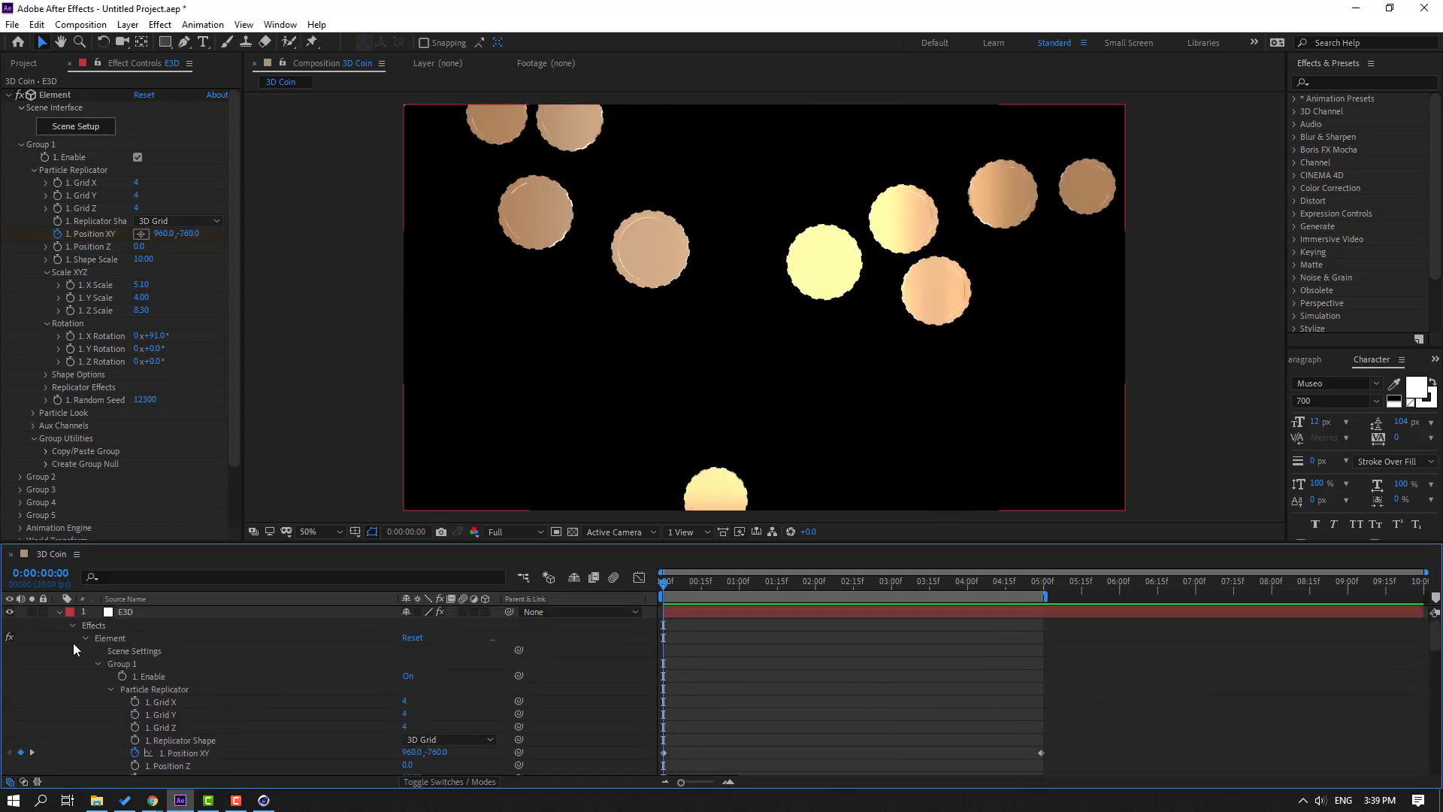
{"action": "left_click", "coordinate": [58, 612]}
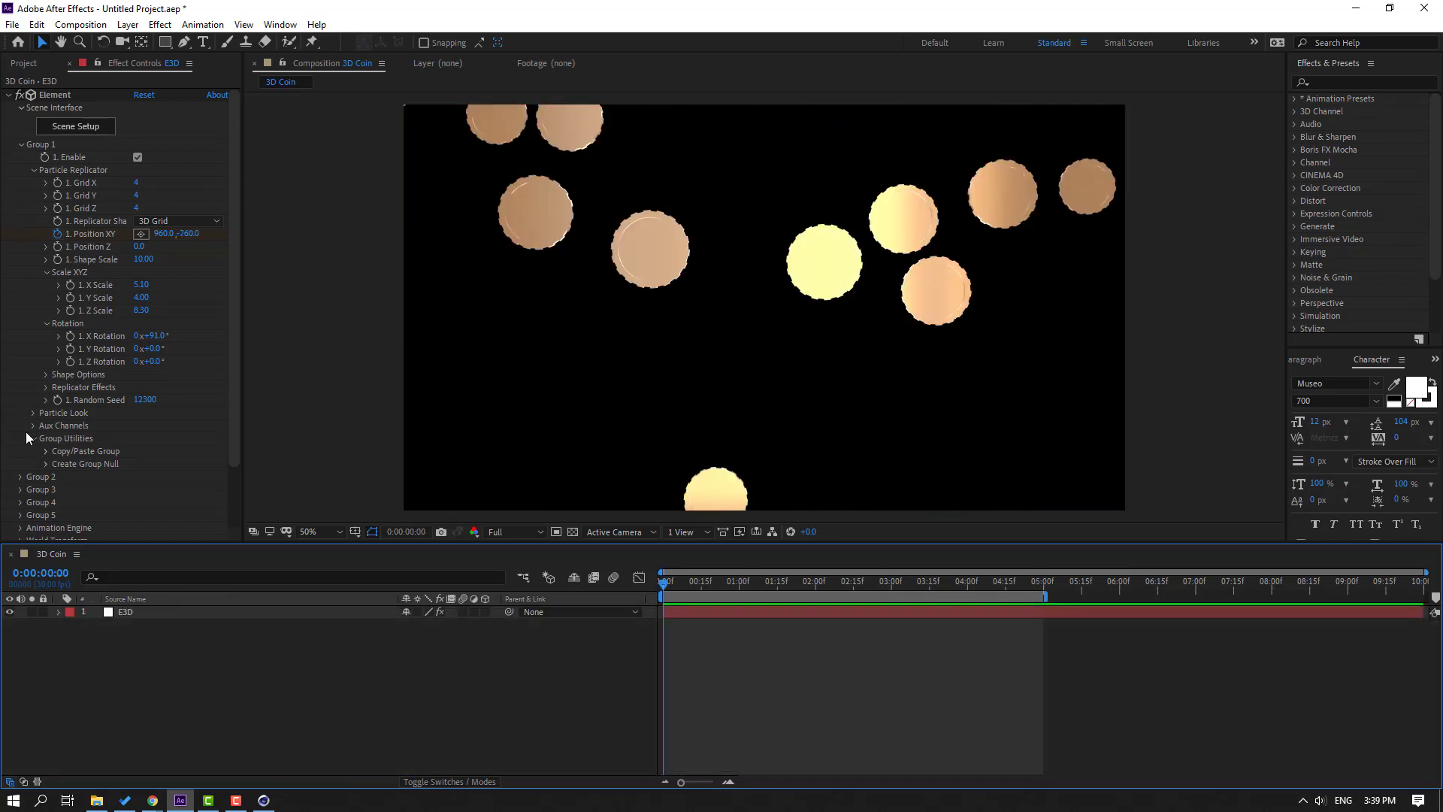
Set Physical Environment X Rotation to 90° under Render Settings and preview the reflections.
{"action": "left_click", "coordinate": [21, 145]}
{"action": "left_click", "coordinate": [21, 260]}
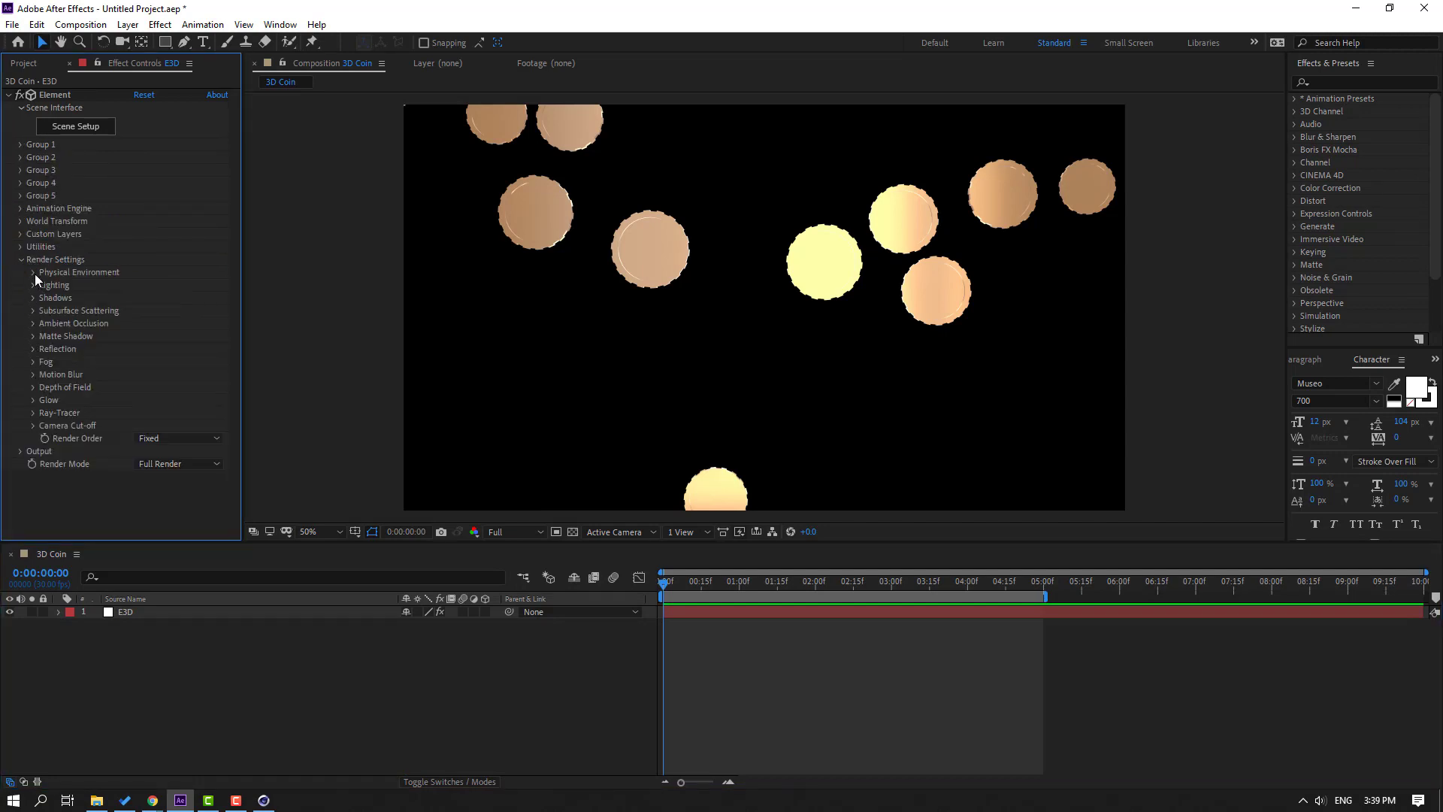
{"action": "left_click", "coordinate": [33, 273]}
{"action": "left_click", "coordinate": [46, 362]}
{"action": "left_click_drag", "start_coordinate": [803, 581], "coordinate": [854, 580]}
{"action": "left_click_drag", "start_coordinate": [158, 377], "coordinate": [192, 384]}
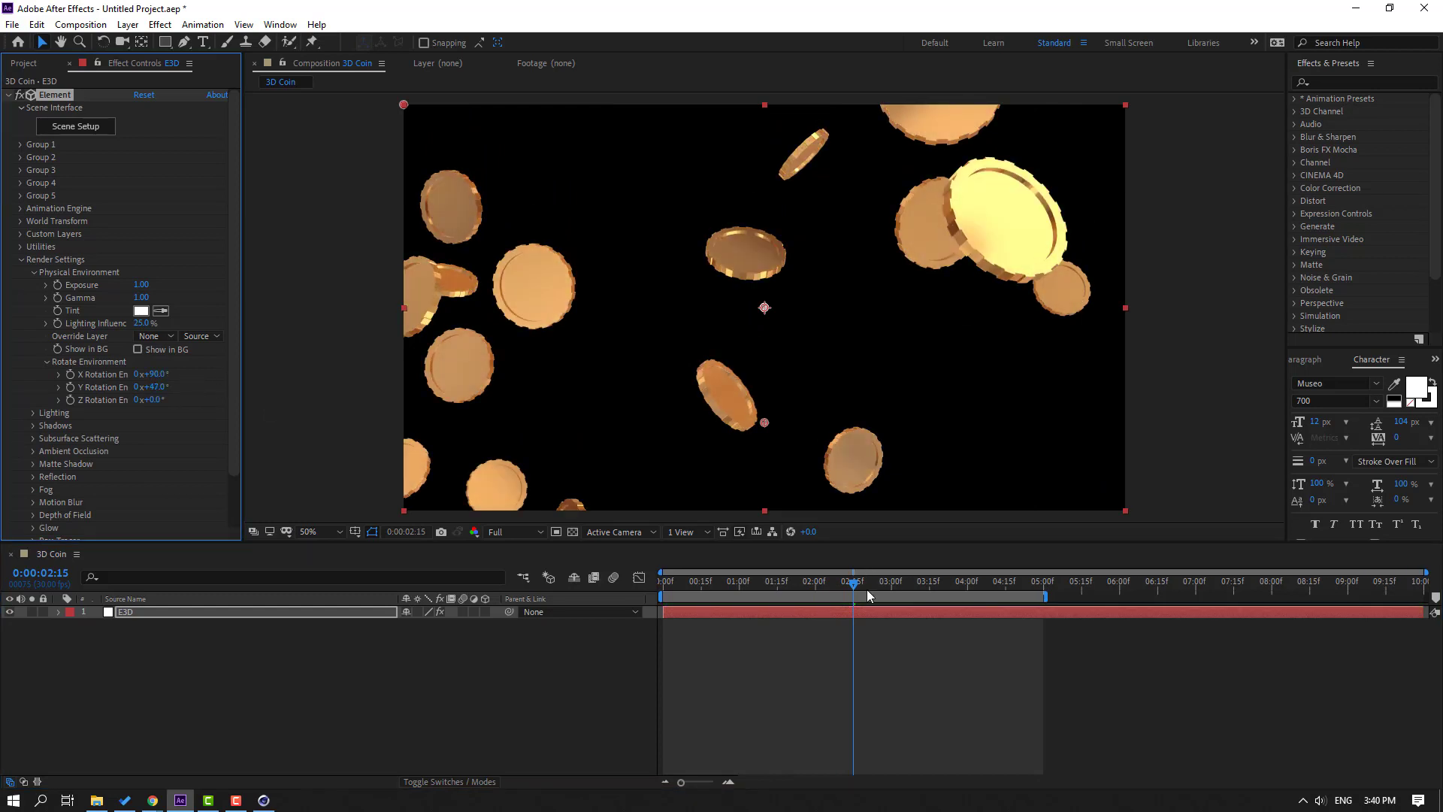
{"action": "key", "text": "space"}
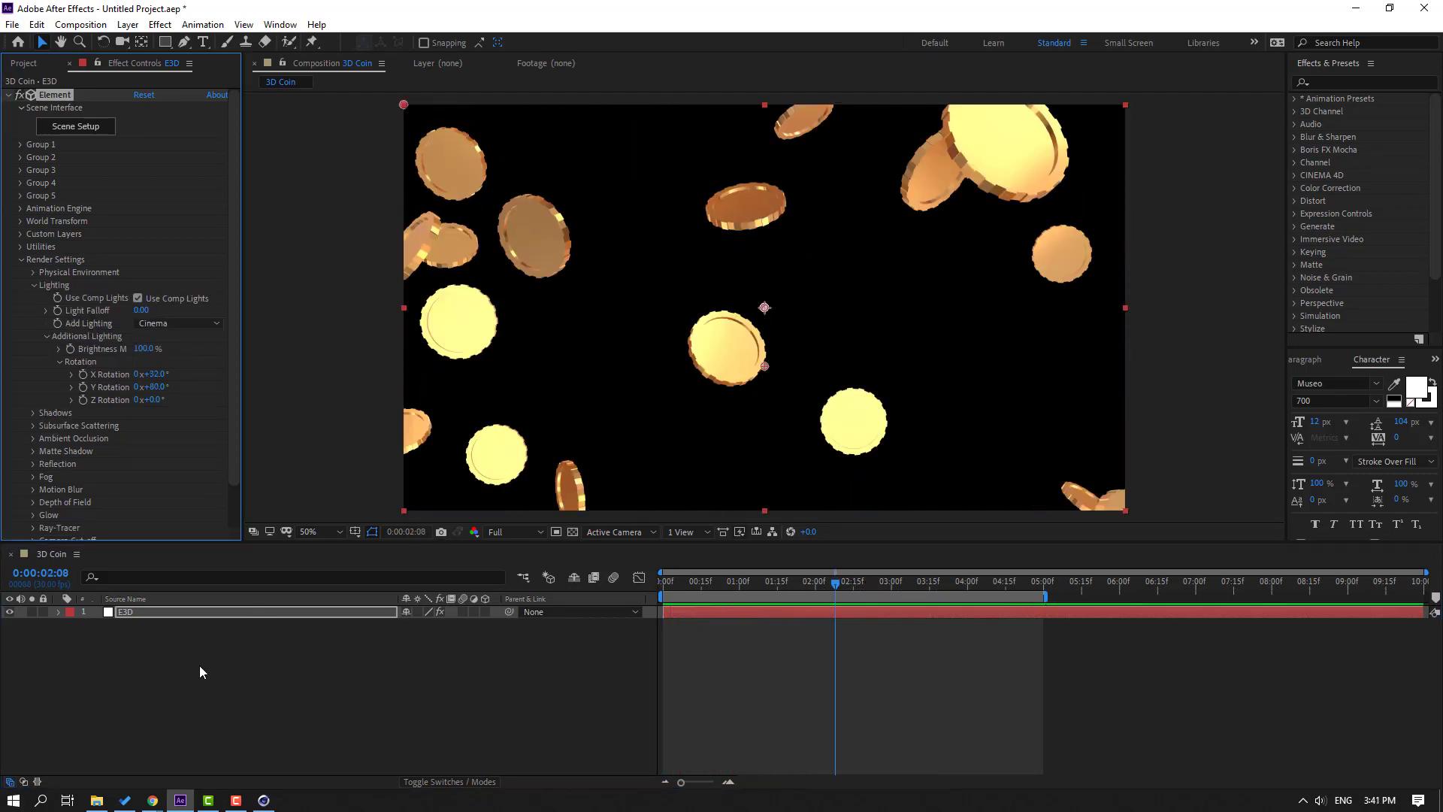
Create a new solid named BG and place it beneath the E3D layer.
{"action": "right_click", "coordinate": [181, 663]}
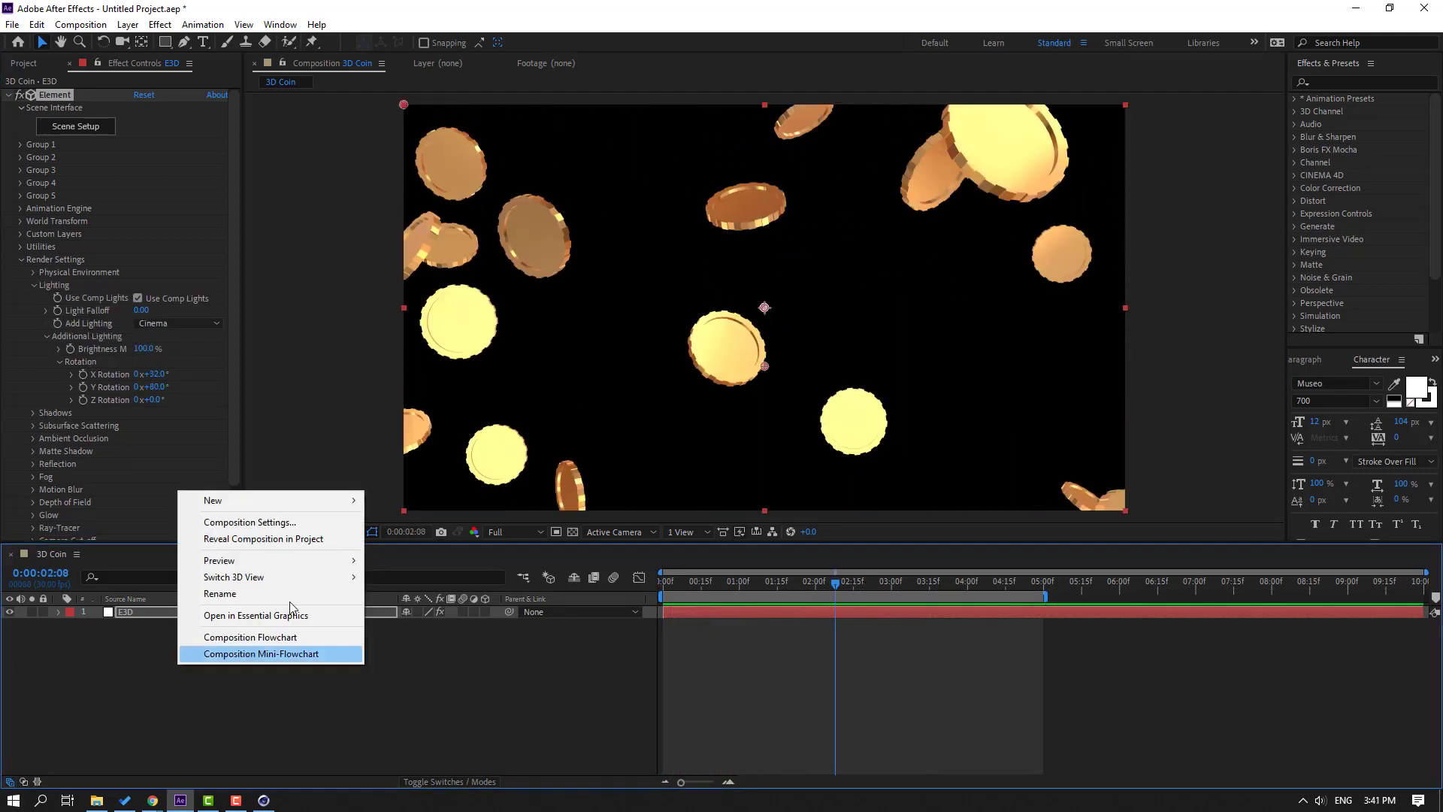
{"action": "mouse_move", "coordinate": [226, 501]}
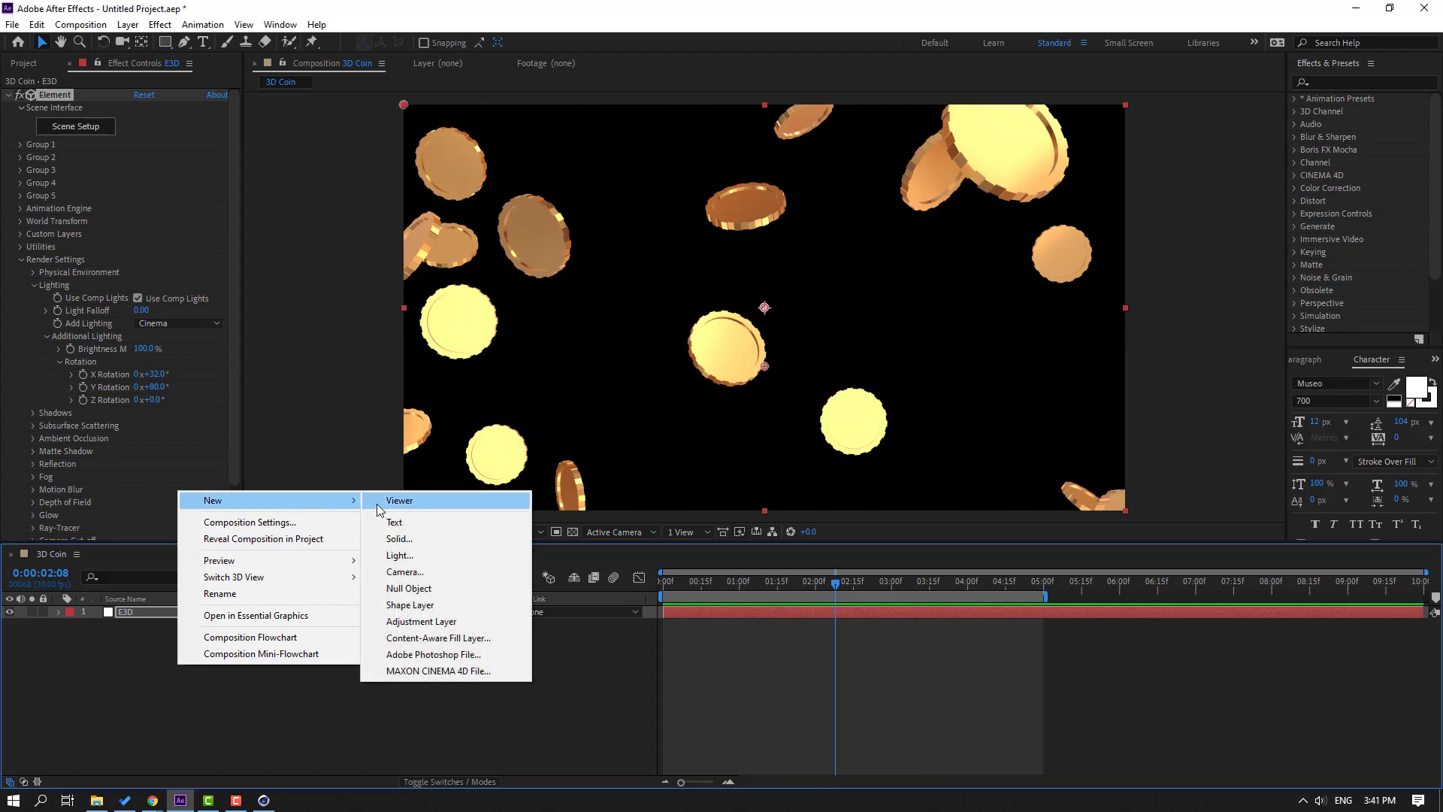
{"action": "left_click", "coordinate": [435, 538]}
{"action": "type", "text": "BG"}
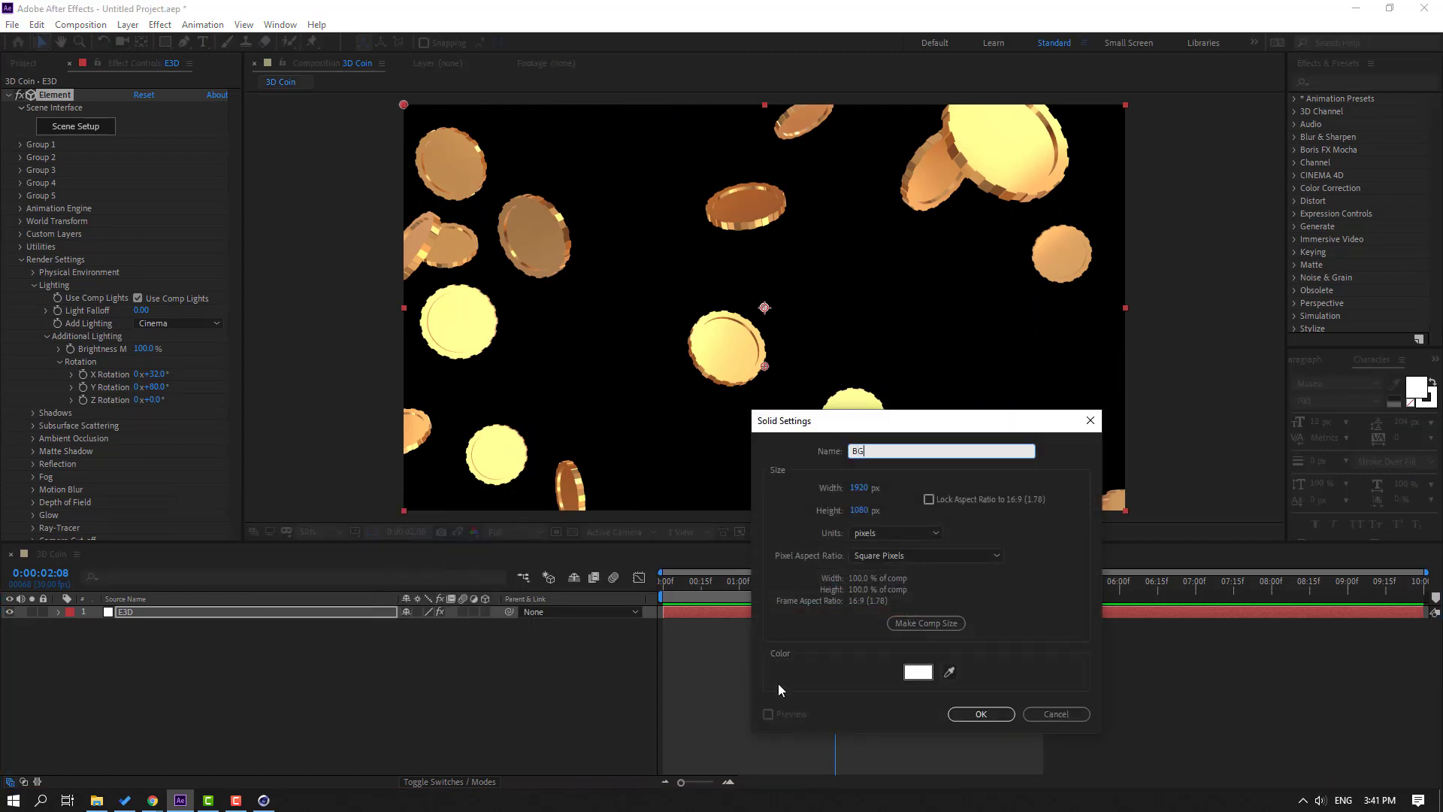
{"action": "left_click", "coordinate": [969, 715]}
{"action": "left_click_drag", "start_coordinate": [133, 615], "coordinate": [132, 631]}
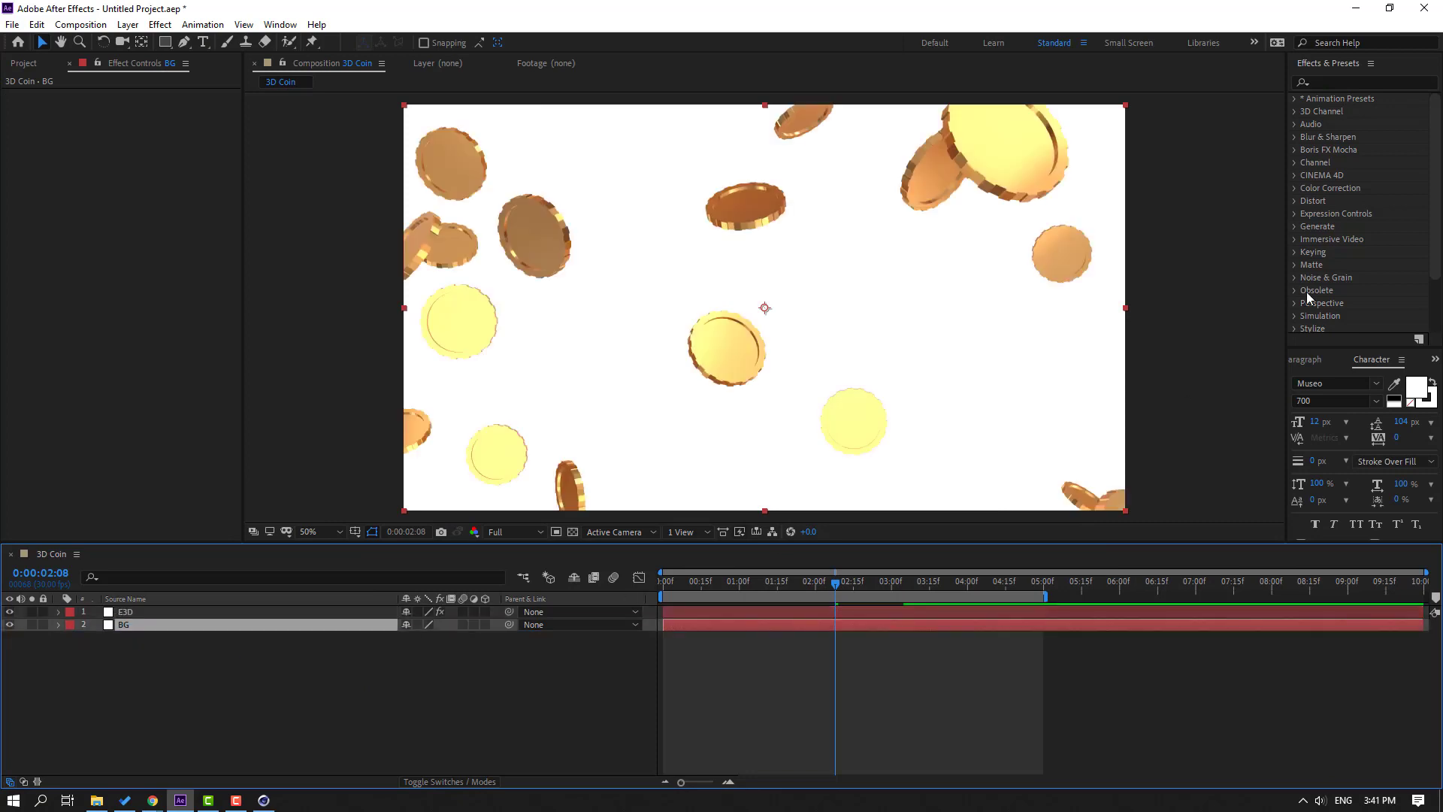
Apply Gradient Ramp to BG with a near-black End Color.
{"action": "left_click", "coordinate": [1340, 81]}
{"action": "type", "text": "gradi"}
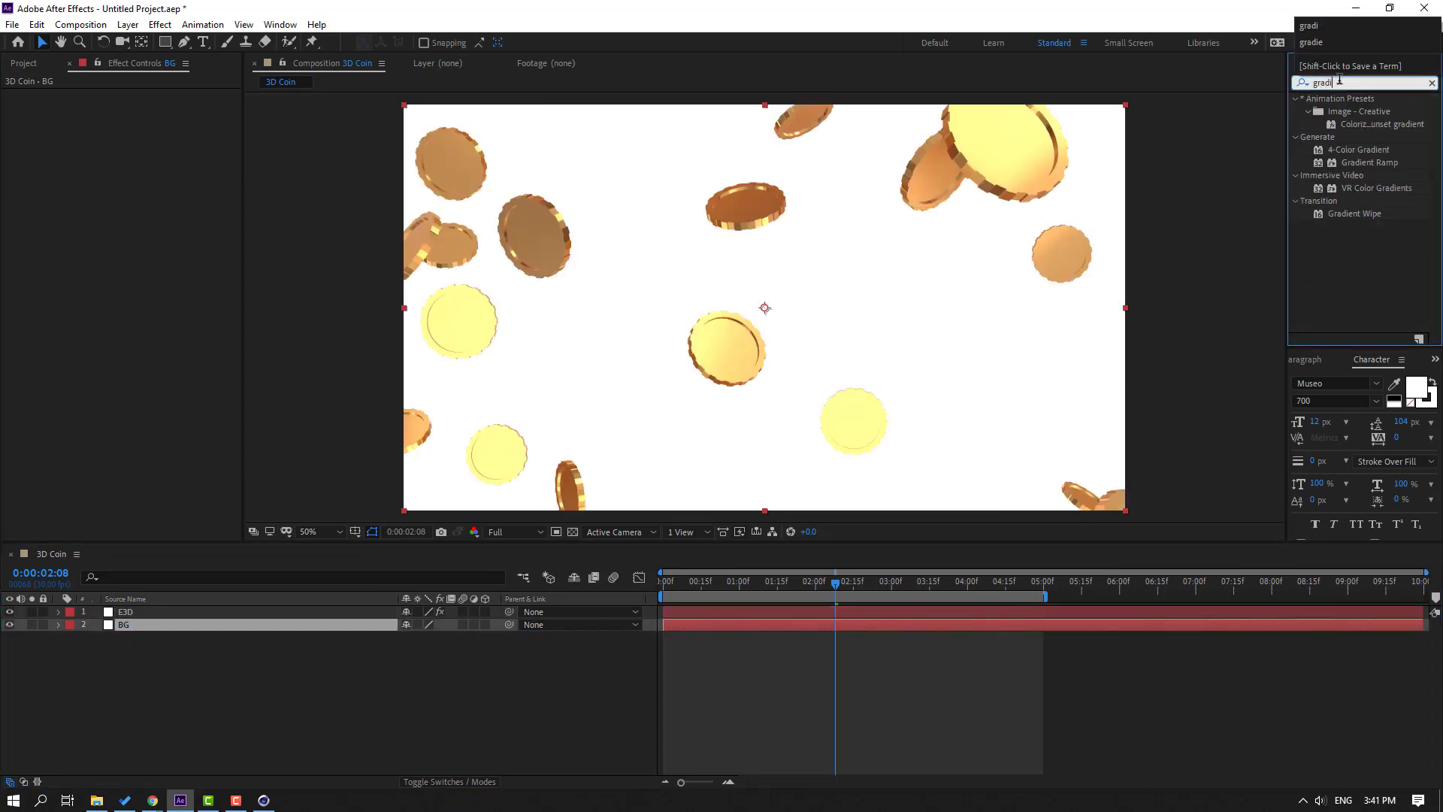
{"action": "left_click_drag", "start_coordinate": [1352, 166], "coordinate": [125, 624]}
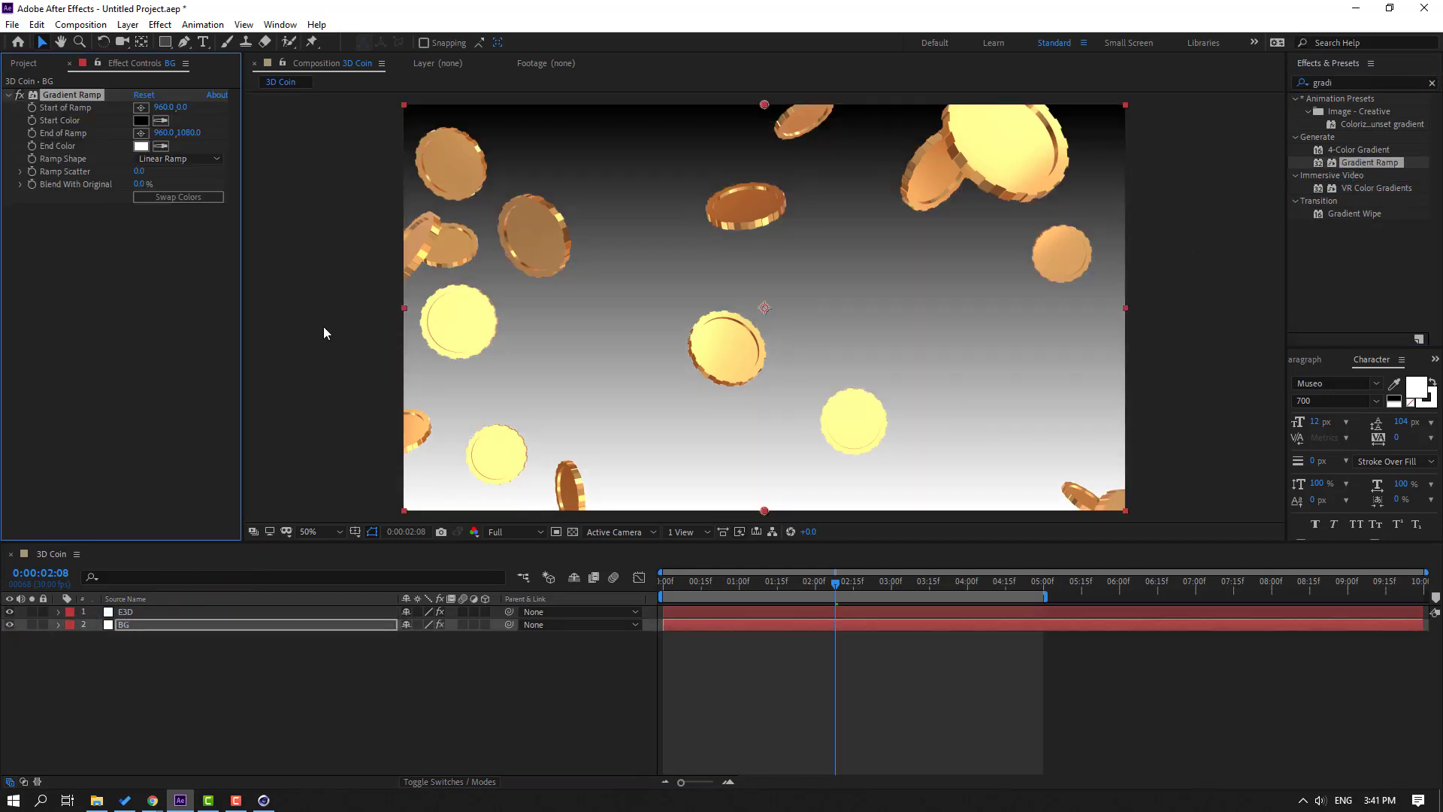
{"action": "left_click", "coordinate": [140, 147]}
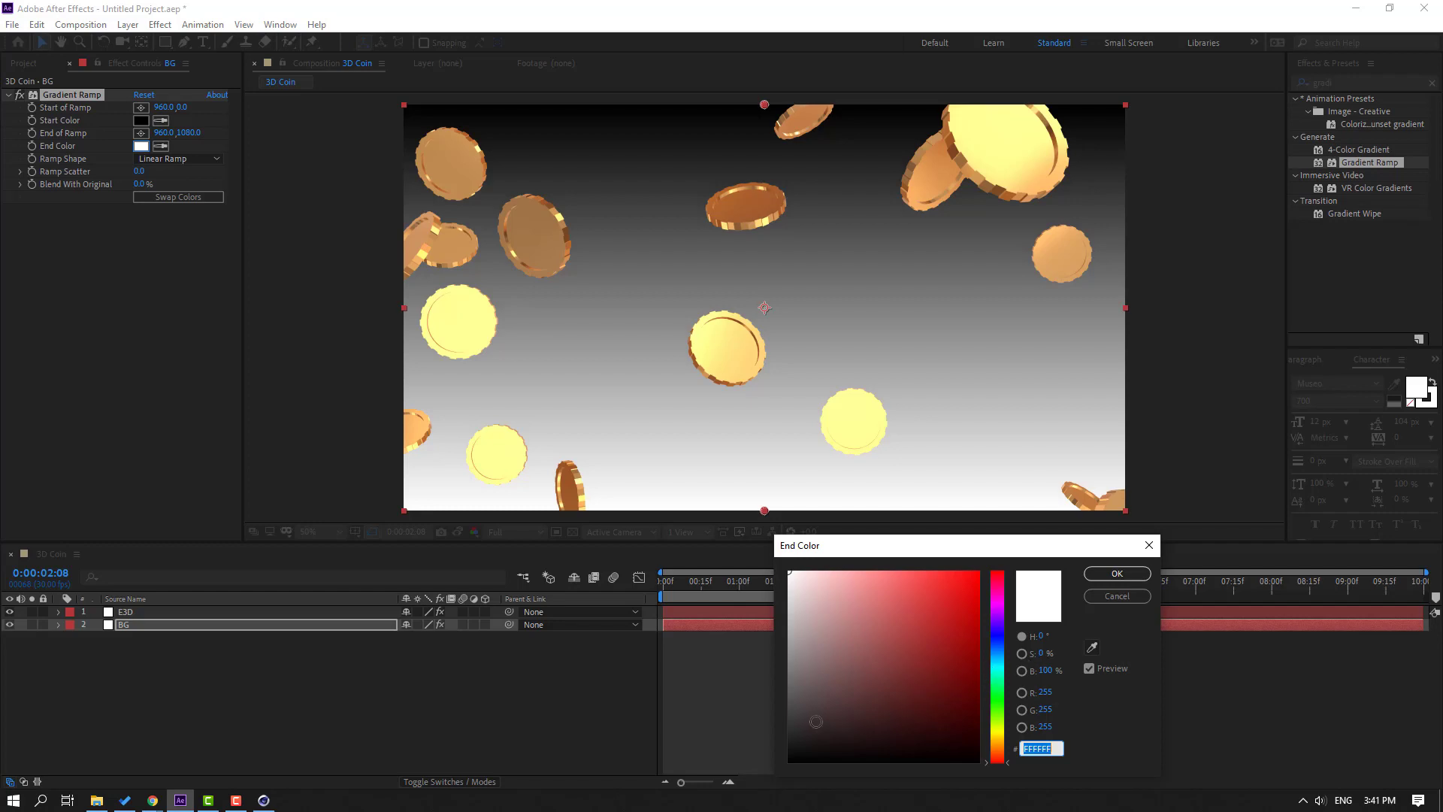
{"action": "left_click_drag", "start_coordinate": [816, 722], "coordinate": [809, 735]}
{"action": "left_click", "coordinate": [1115, 574]}
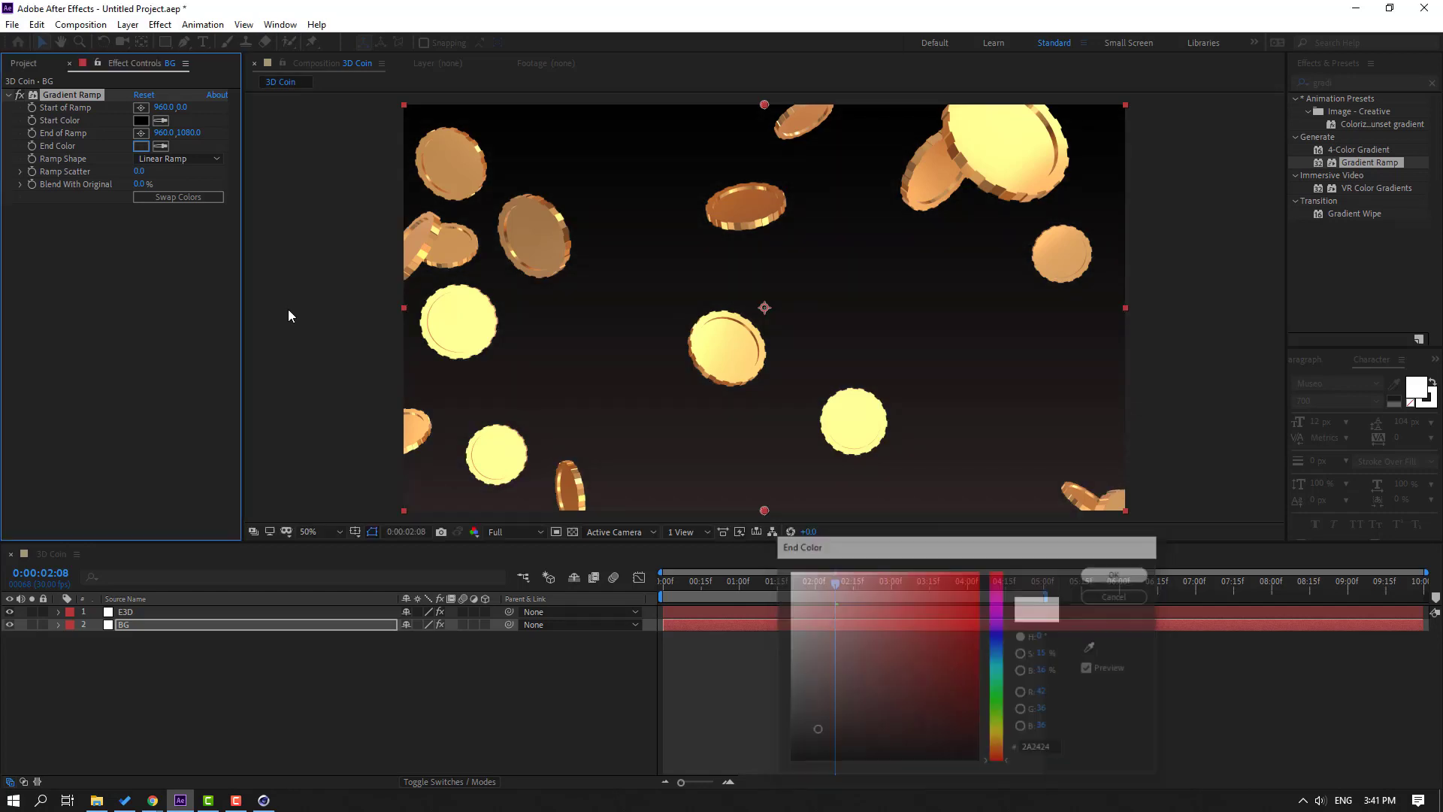
{"action": "left_click", "coordinate": [70, 223]}
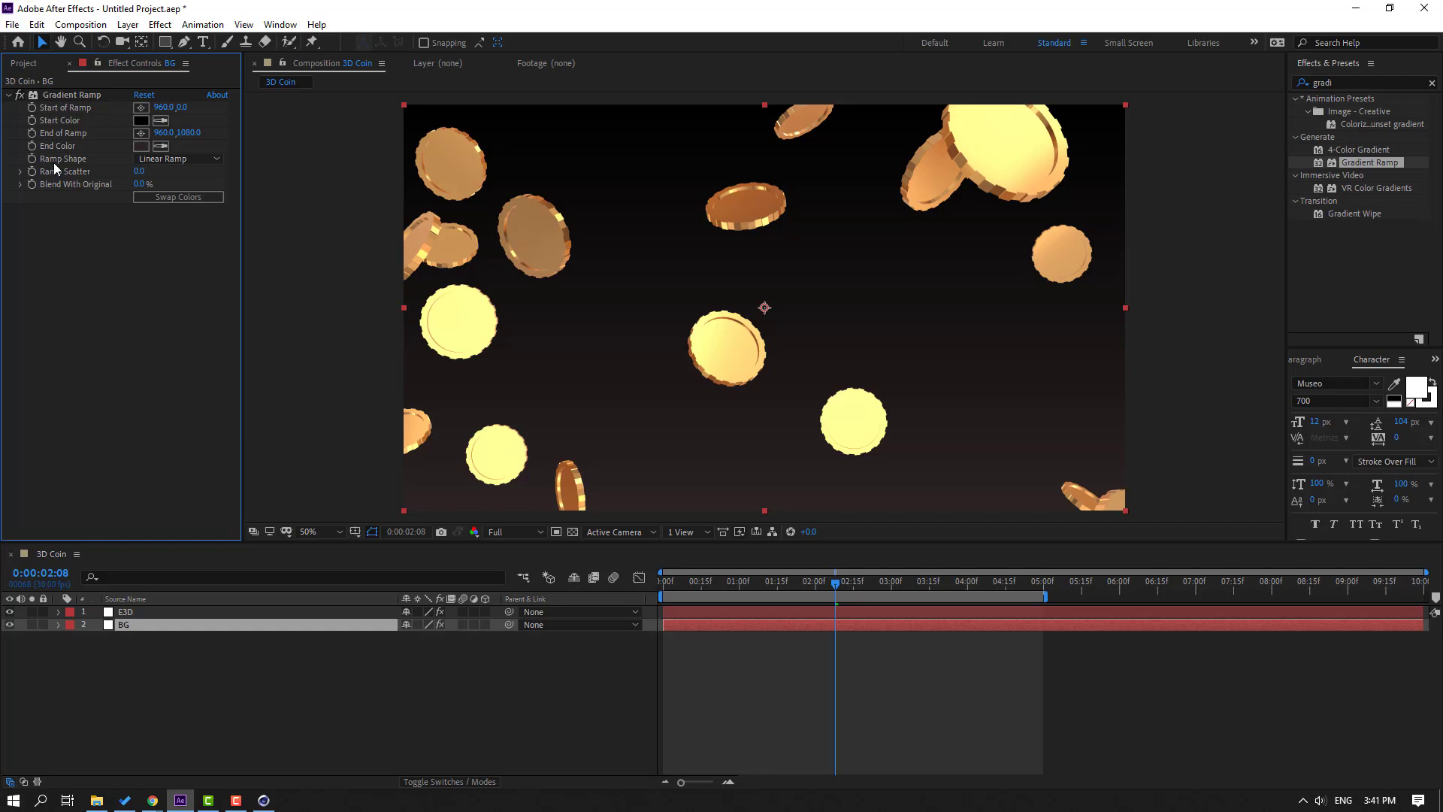
Make the ramp radial, swap its colours, and place the bright centre near the top.
{"action": "left_click", "coordinate": [166, 160]}
{"action": "left_click", "coordinate": [185, 192]}
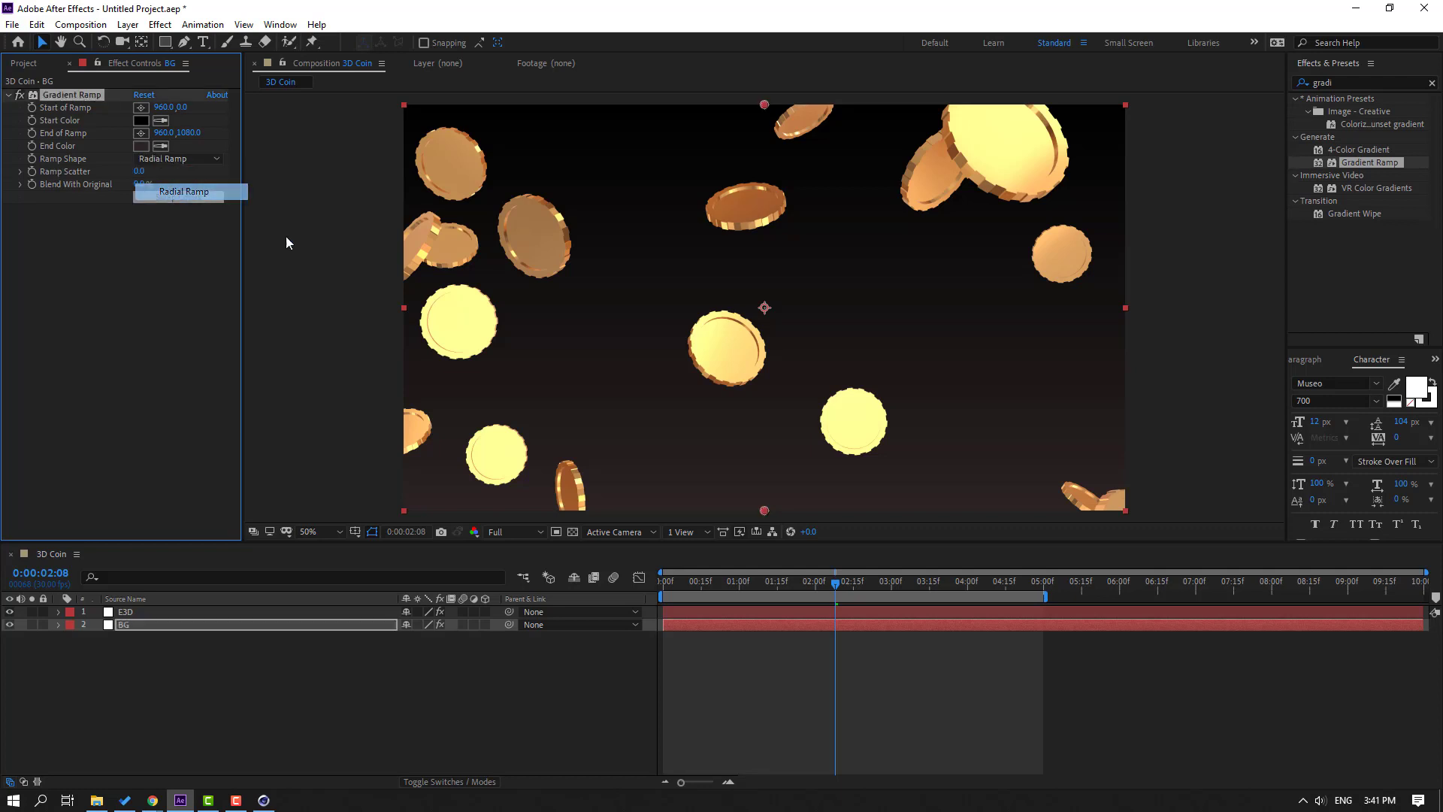
{"action": "scroll", "coordinate": [767, 316], "scroll_direction": "down", "scroll_amount": 2}
{"action": "left_click_drag", "start_coordinate": [764, 410], "coordinate": [759, 484]}
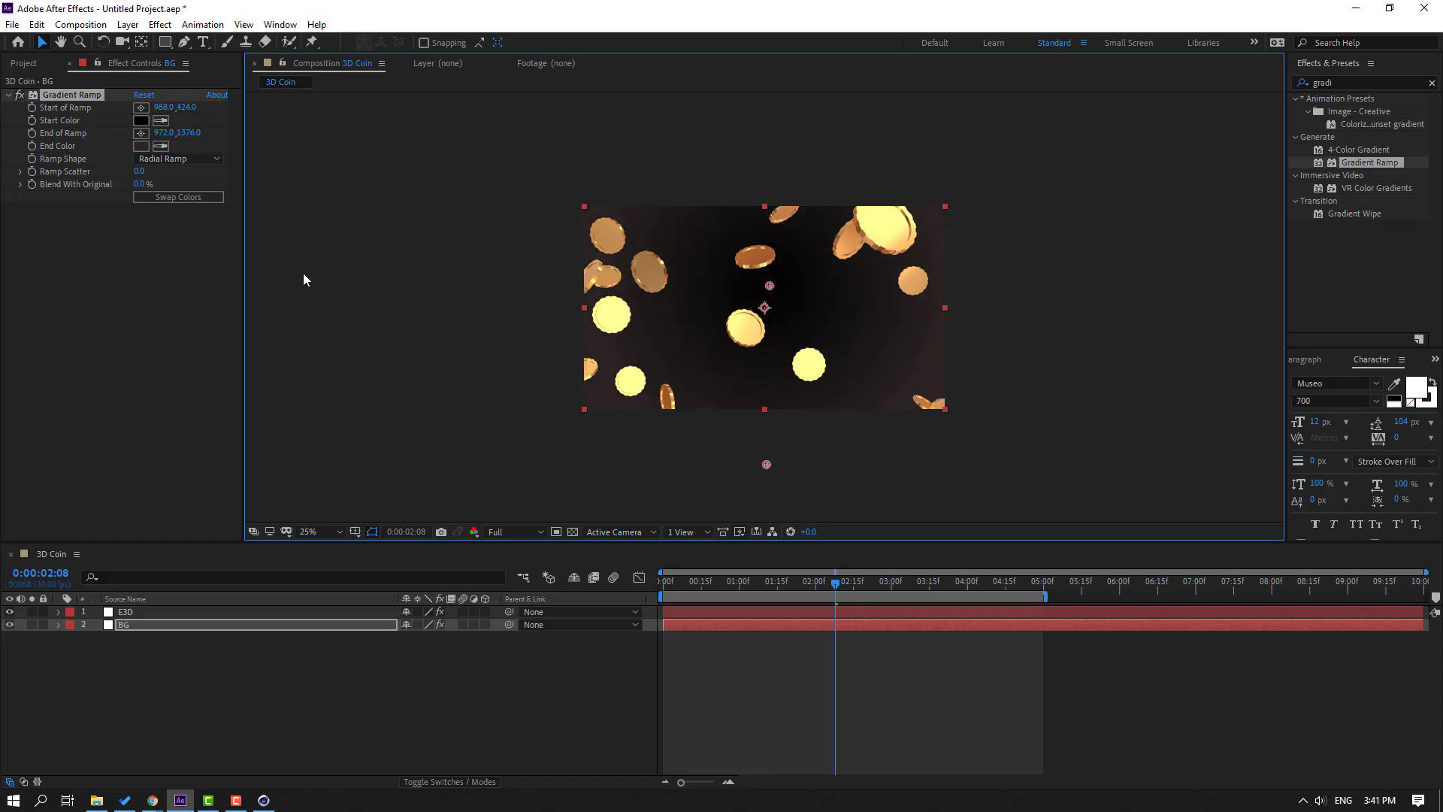
{"action": "left_click", "coordinate": [191, 198]}
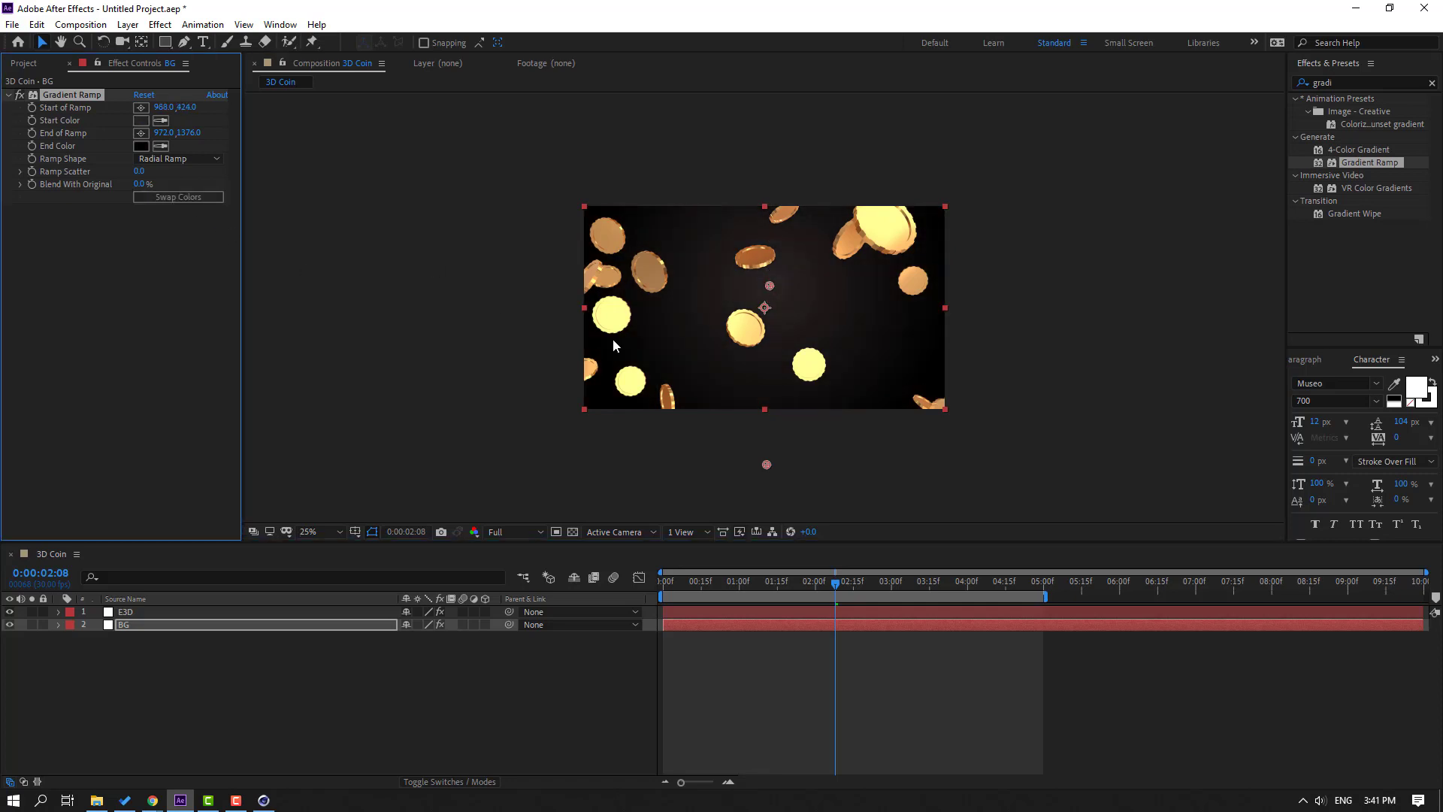
{"action": "left_click_drag", "start_coordinate": [765, 457], "coordinate": [766, 508]}
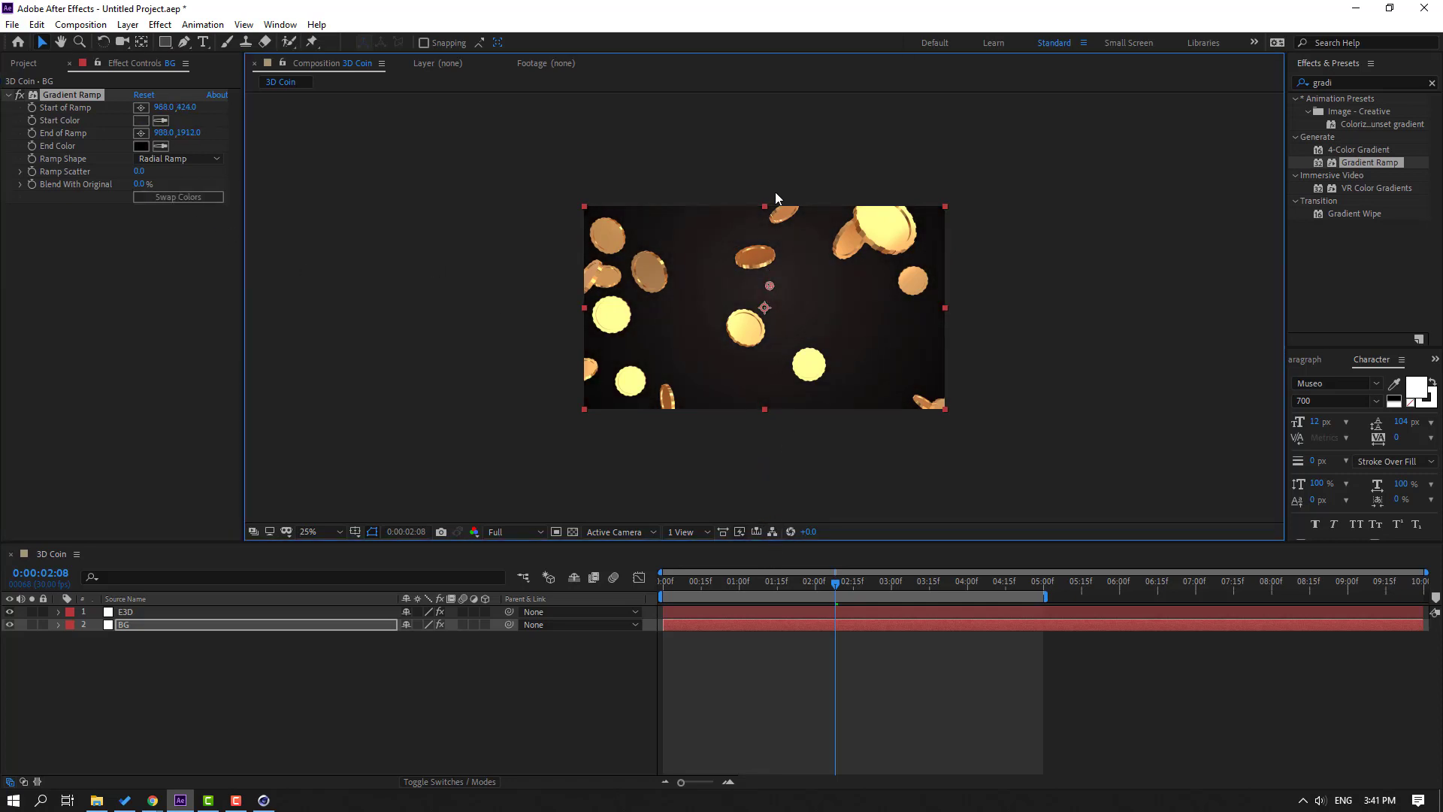
{"action": "left_click_drag", "start_coordinate": [766, 285], "coordinate": [772, 249]}
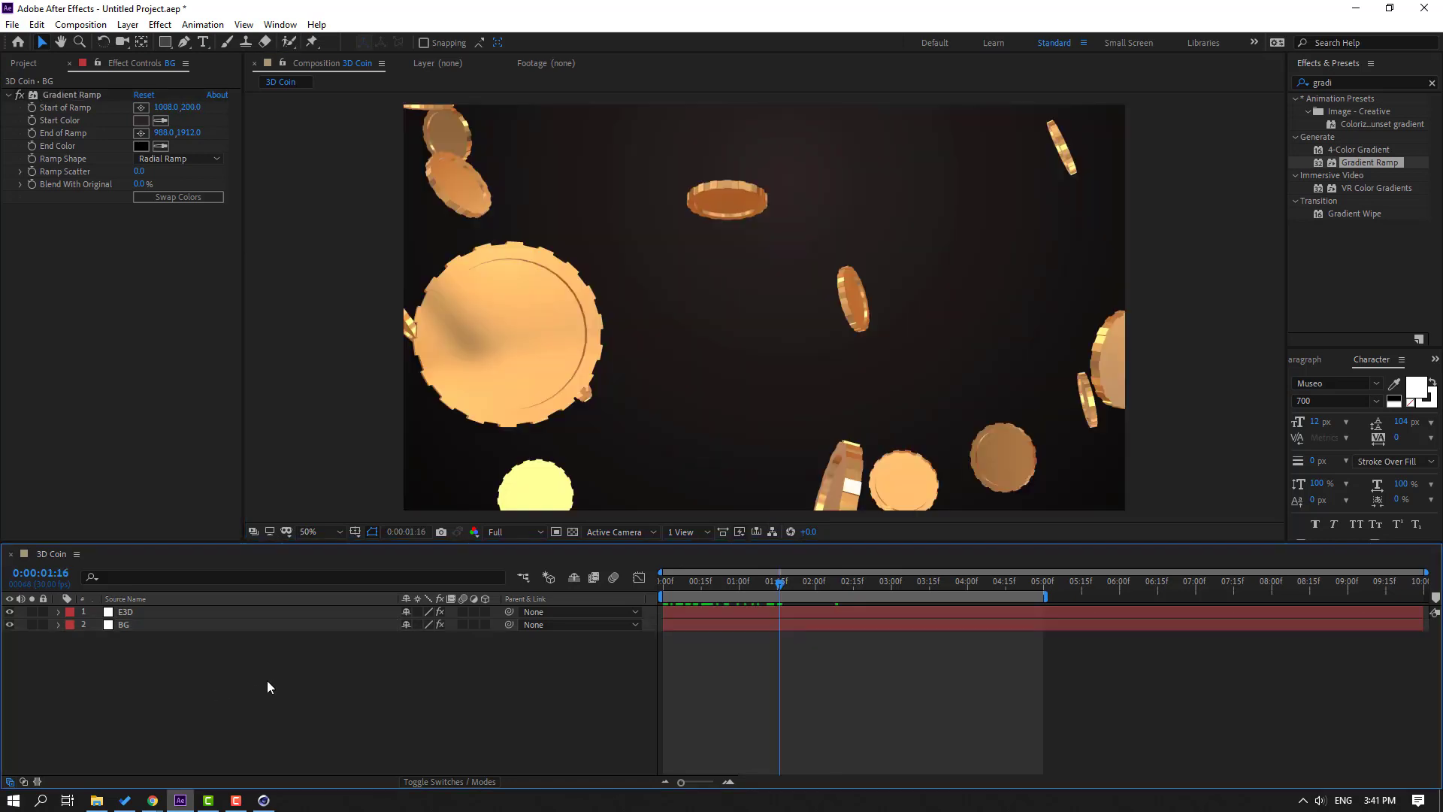
{"action": "right_click", "coordinate": [206, 670]}
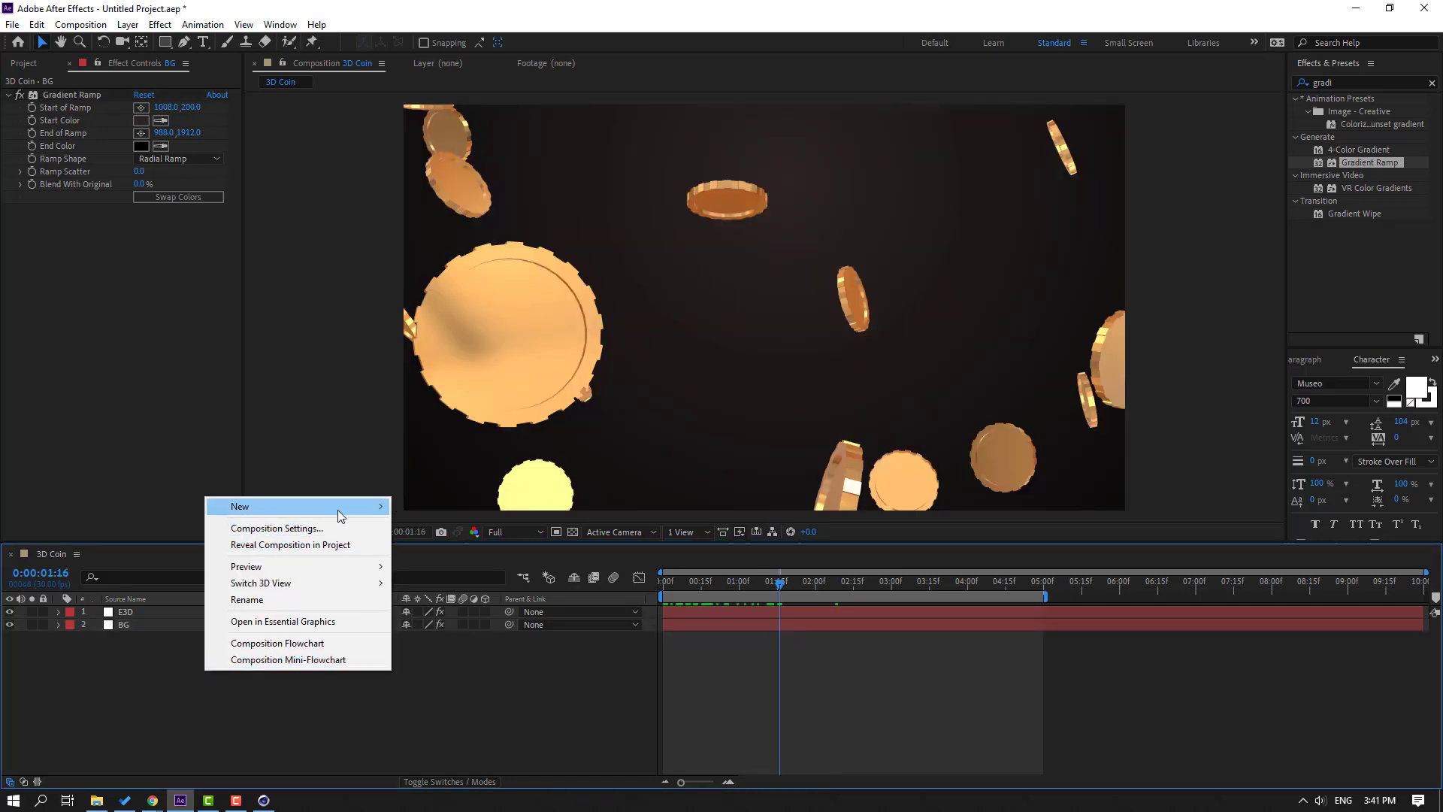
Add Camera 1 with default settings.
{"action": "mouse_move", "coordinate": [337, 508]}
{"action": "left_click", "coordinate": [433, 578]}
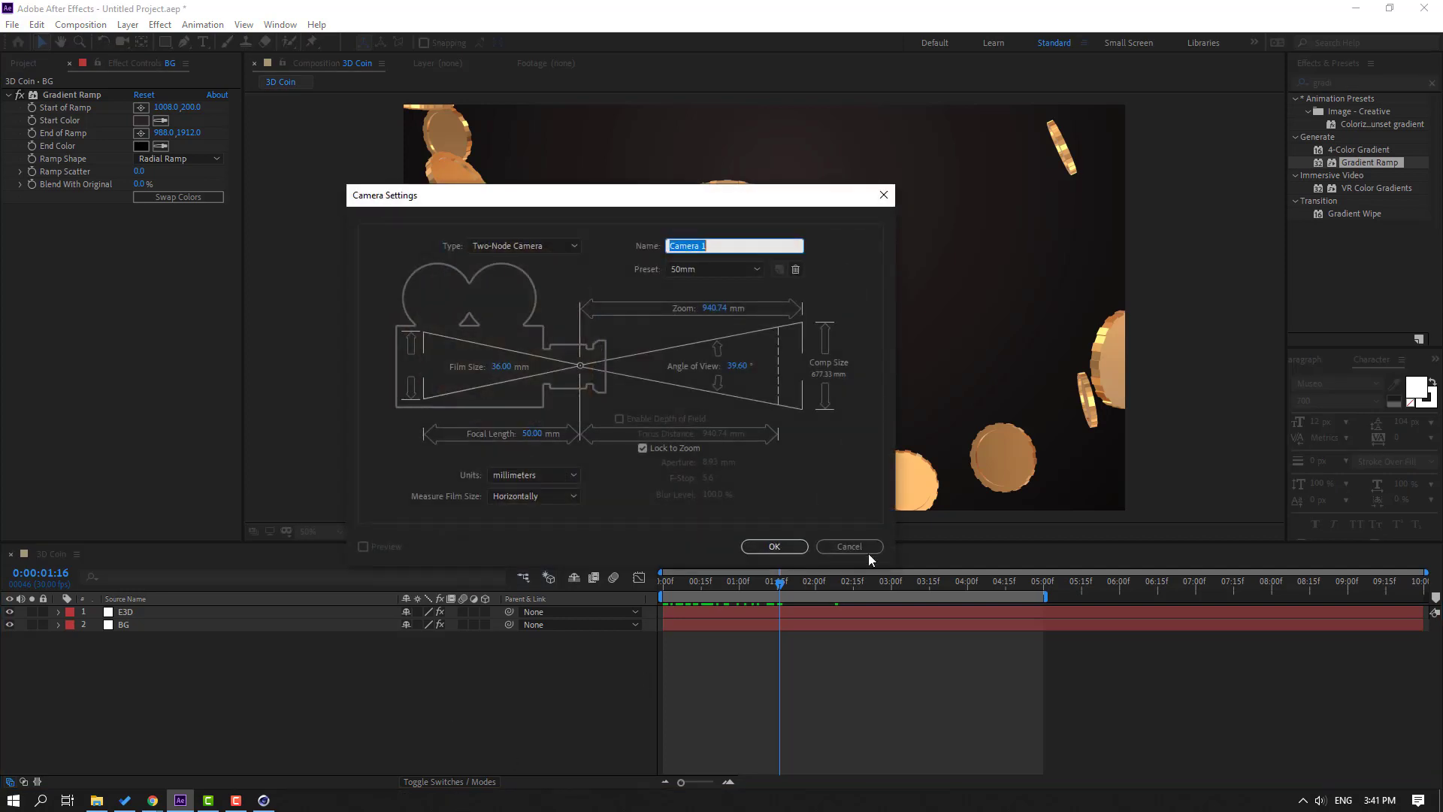
{"action": "left_click", "coordinate": [772, 547]}
{"action": "left_click_drag", "start_coordinate": [699, 584], "coordinate": [741, 600]}
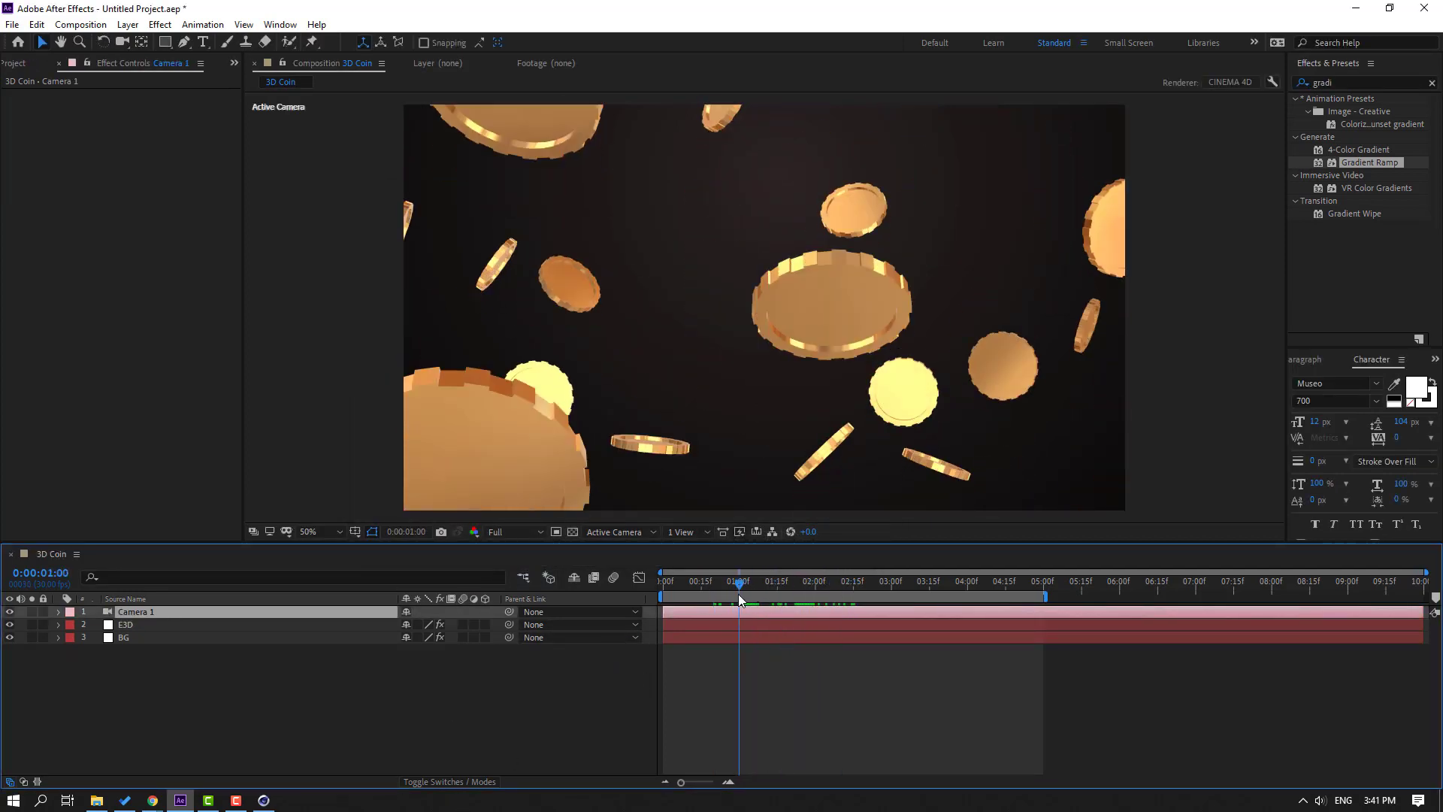
Set Camera 1's Aperture to 100 and the viewer resolution to Quarter.
{"action": "left_click", "coordinate": [58, 612]}
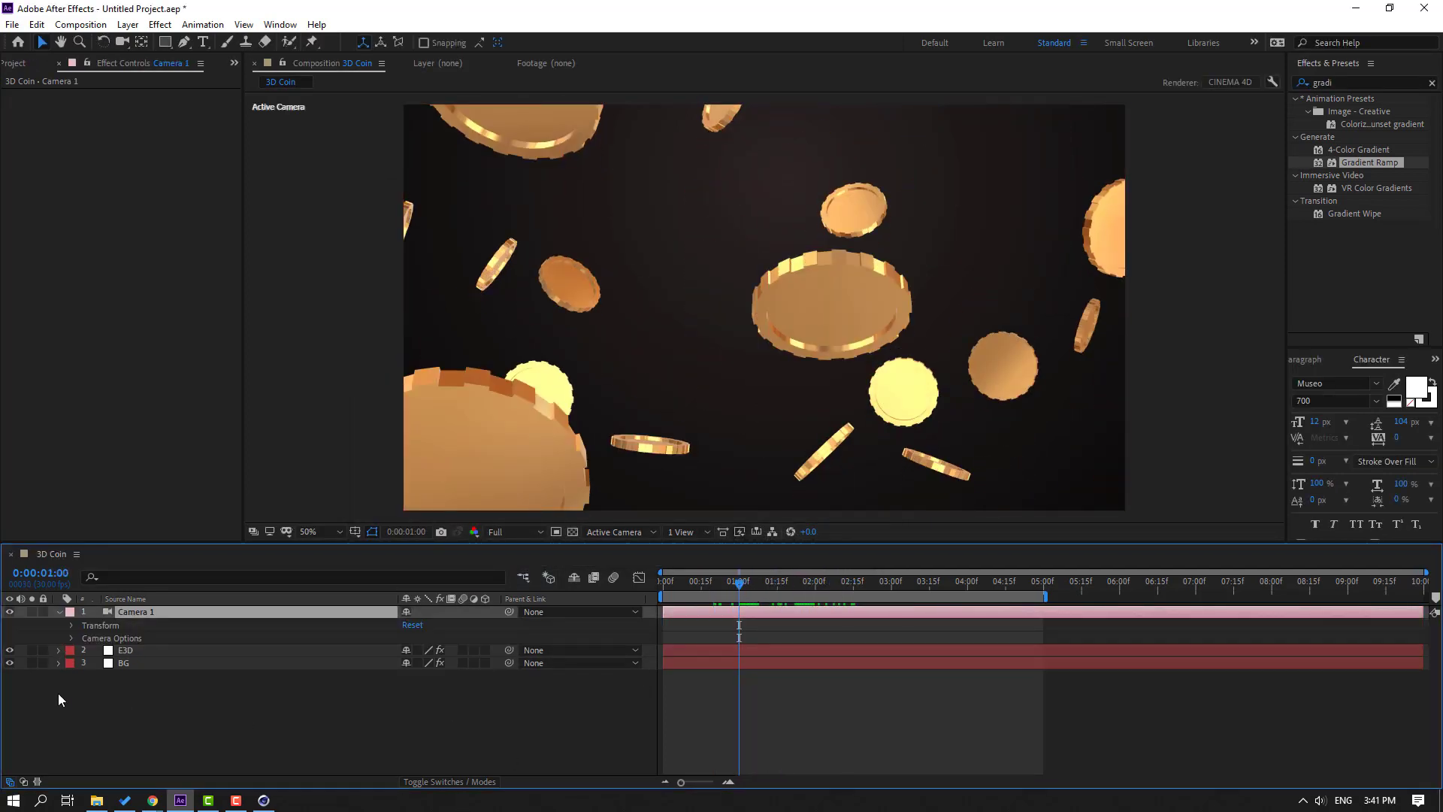
{"action": "left_click", "coordinate": [72, 638]}
{"action": "left_click", "coordinate": [131, 665]}
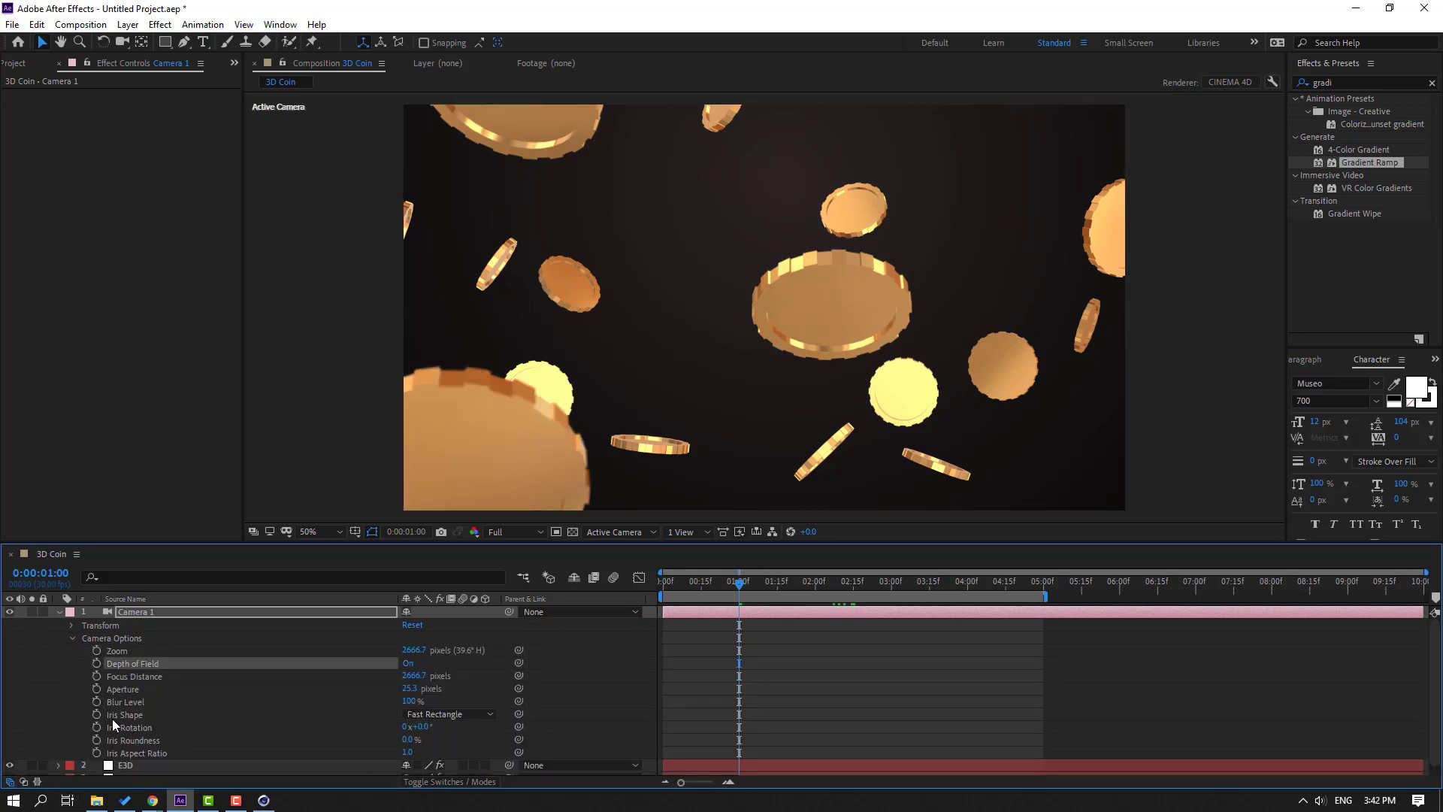
{"action": "type", "text": "100"}
{"action": "key", "text": "Return"}
{"action": "left_click", "coordinate": [499, 533]}
{"action": "left_click", "coordinate": [511, 615]}
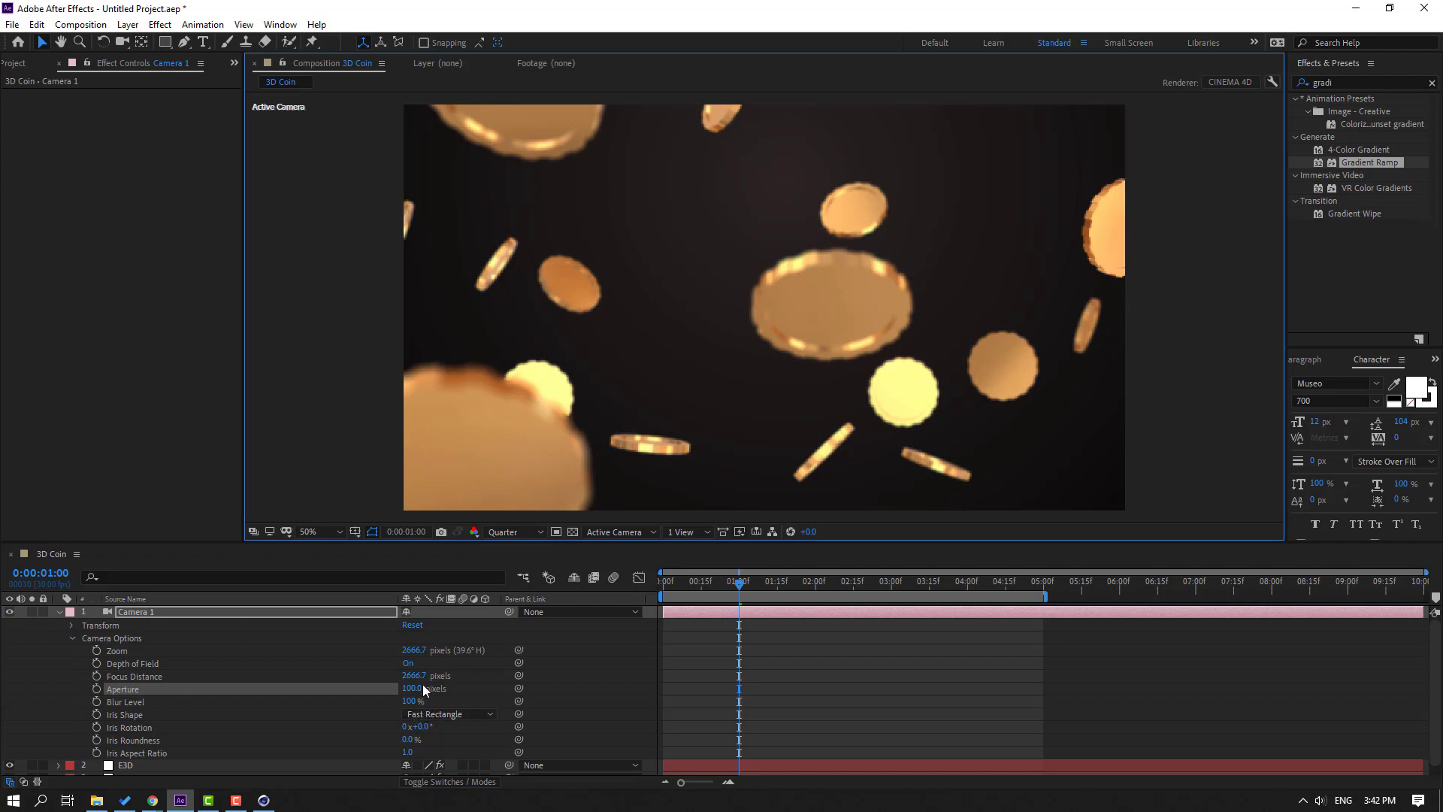
Adjust Focus Distance to 2101.7 pixels while checking frames, then play the animation.
{"action": "left_click_drag", "start_coordinate": [416, 676], "coordinate": [538, 677]}
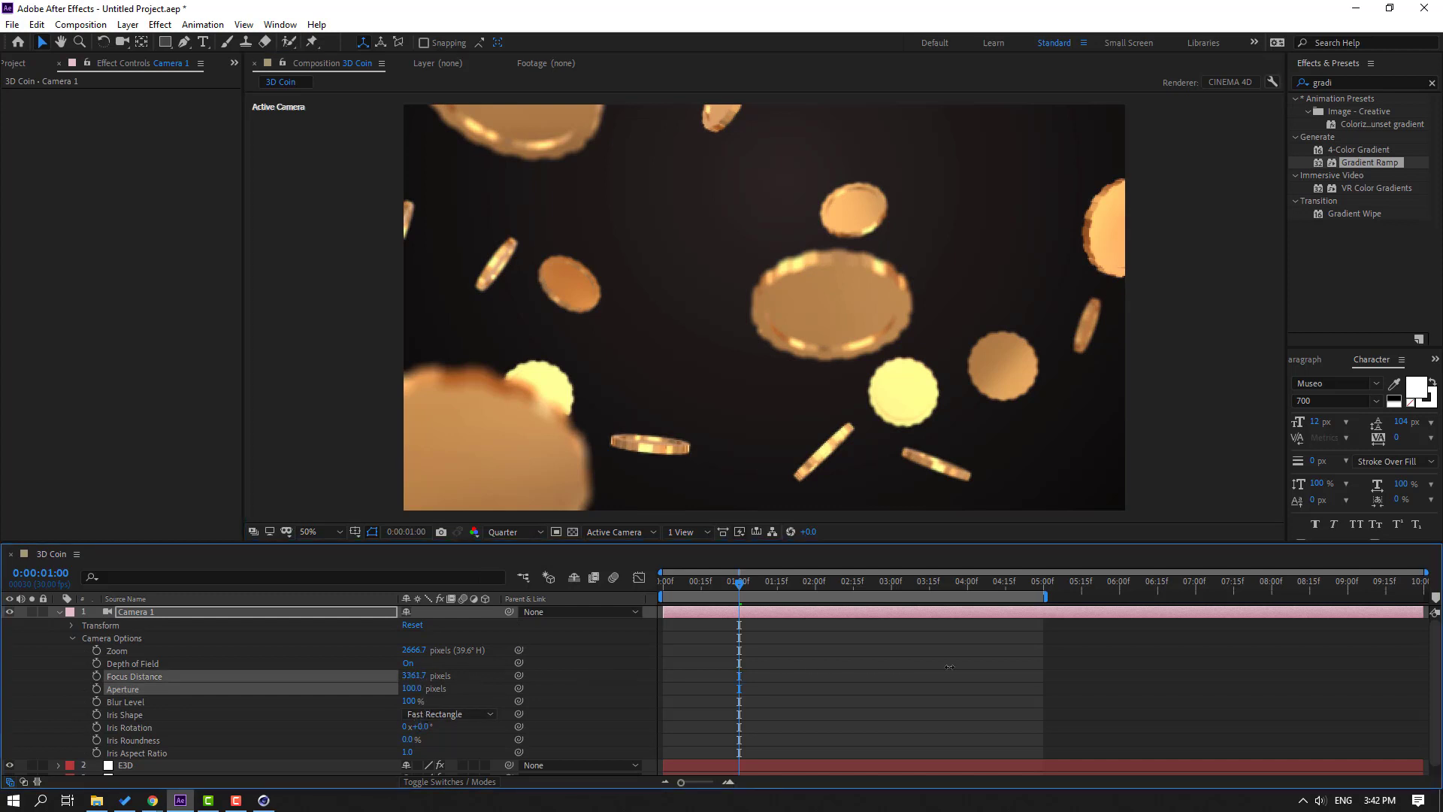
{"action": "left_click_drag", "start_coordinate": [264, 662], "coordinate": [366, 651]}
{"action": "left_click_drag", "start_coordinate": [739, 584], "coordinate": [889, 593]}
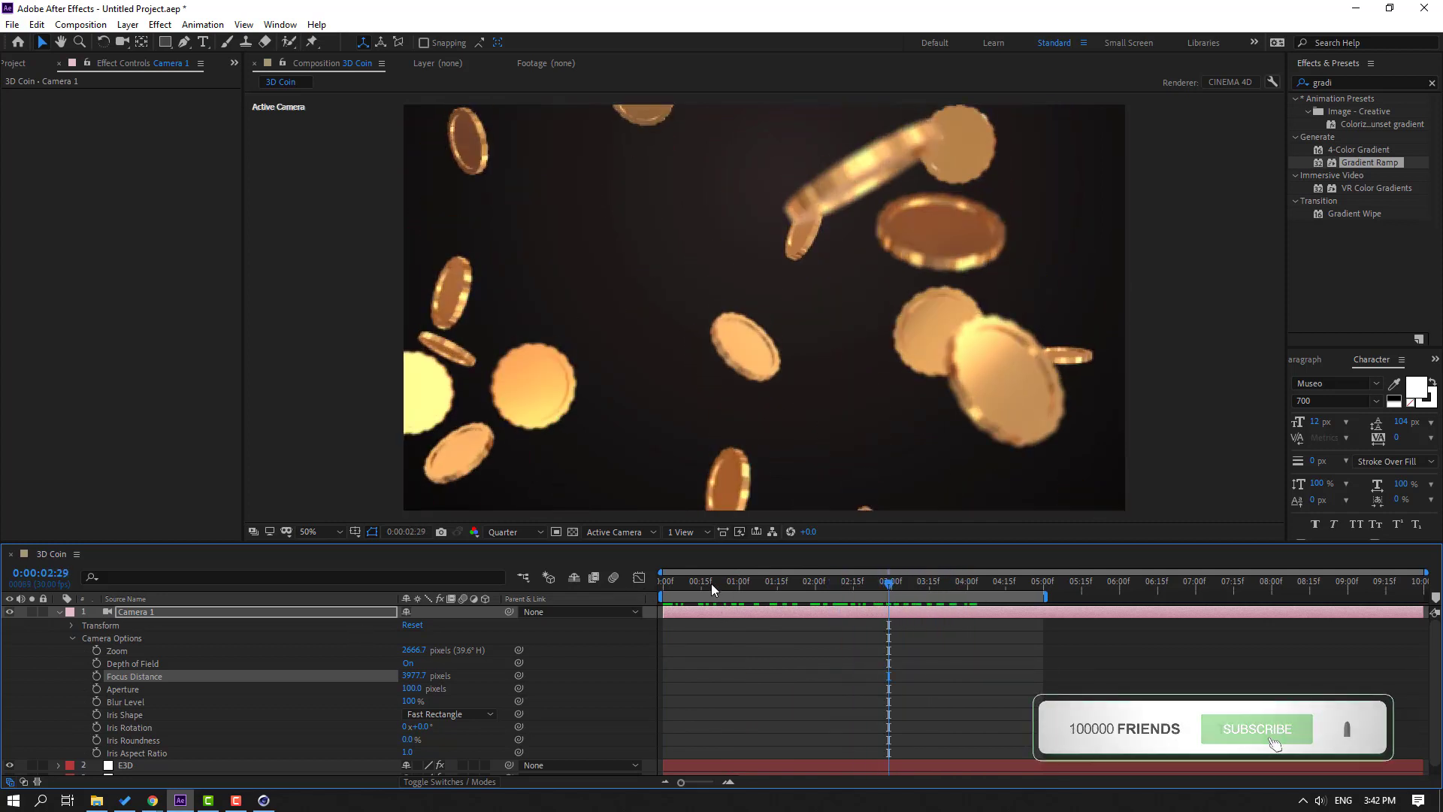
{"action": "left_click_drag", "start_coordinate": [419, 676], "coordinate": [473, 674]}
{"action": "left_click_drag", "start_coordinate": [579, 658], "coordinate": [92, 677]}
{"action": "left_click_drag", "start_coordinate": [719, 588], "coordinate": [980, 596]}
{"action": "key", "text": "space"}
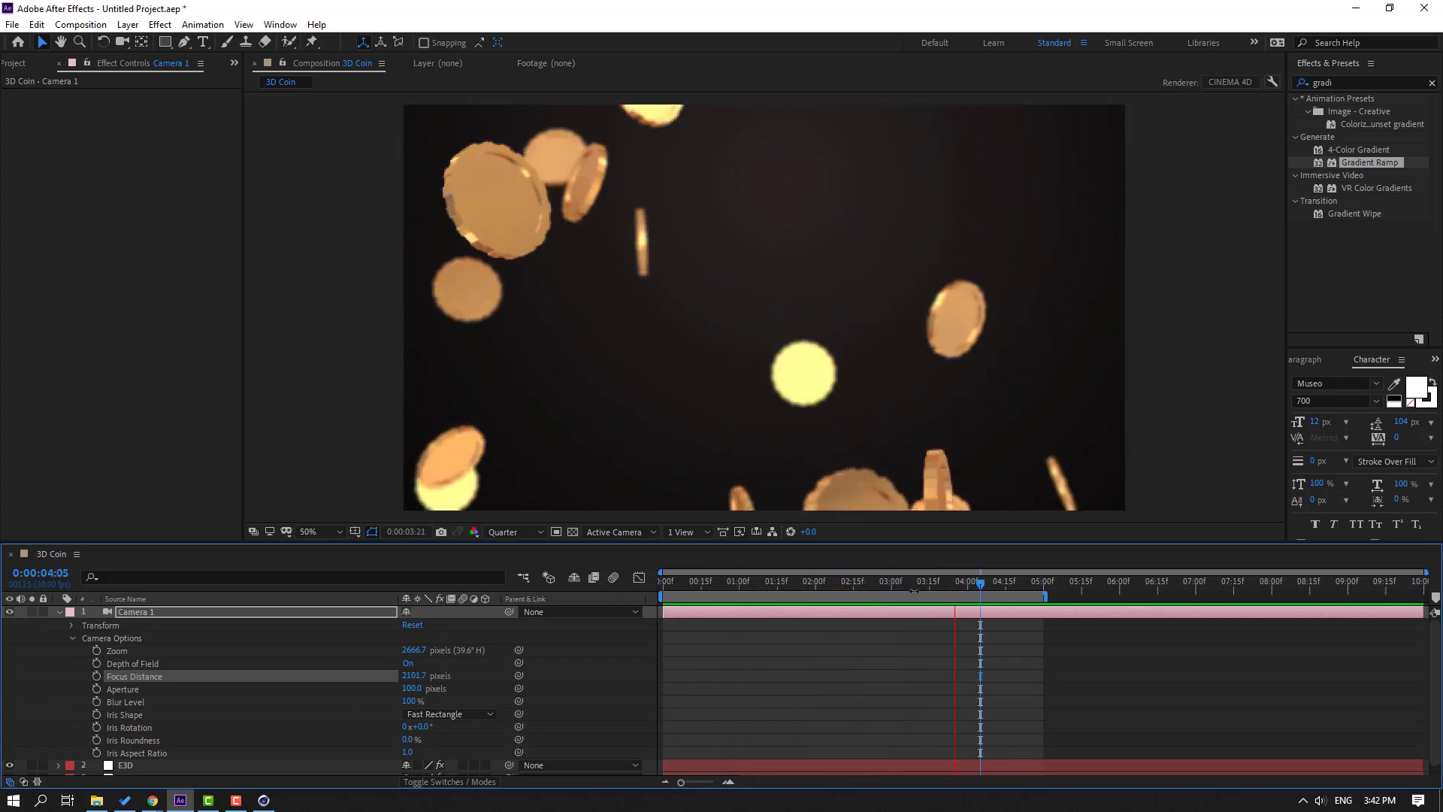
{"action": "scroll", "coordinate": [48, 657], "scroll_direction": "down", "scroll_amount": 1}
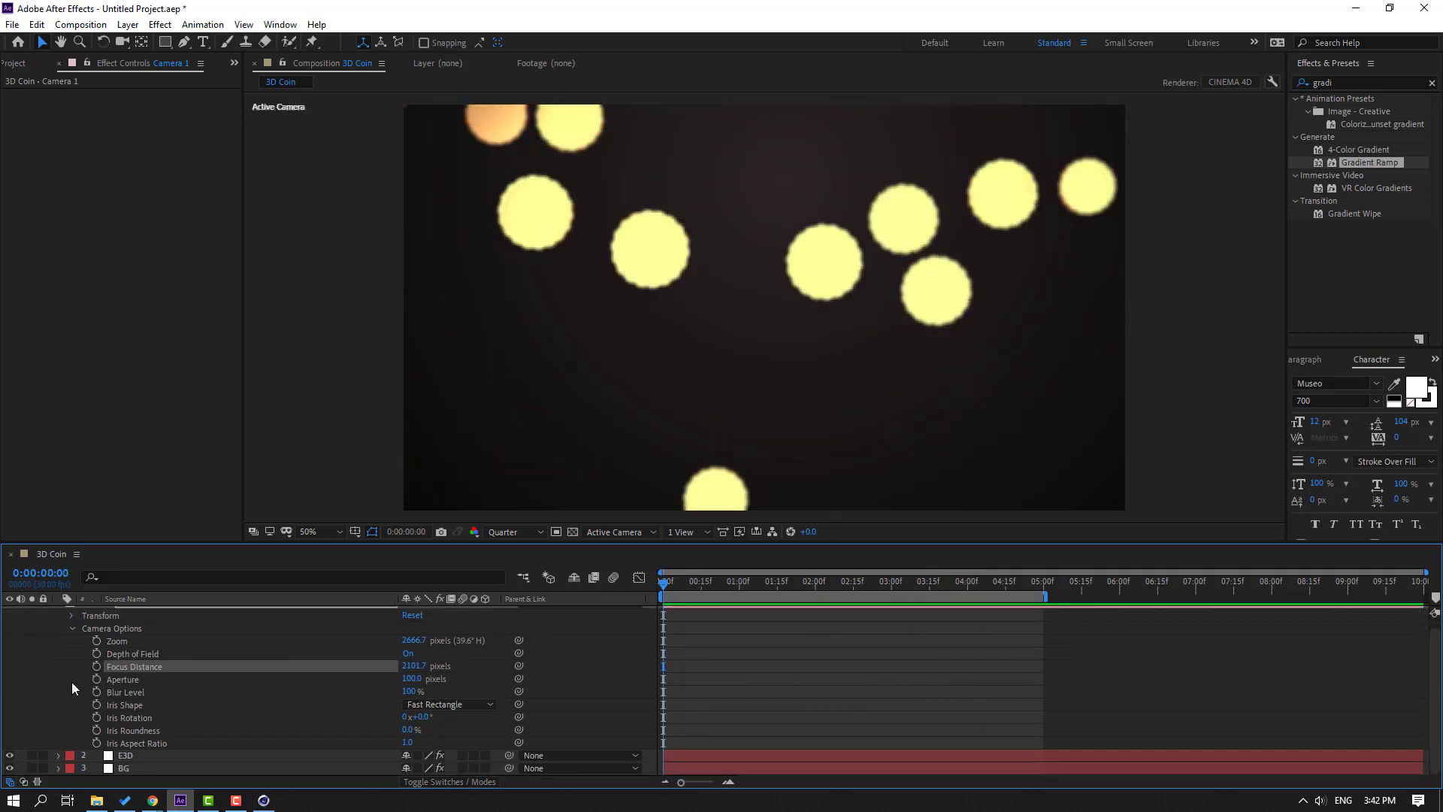
Set the E3D Group 1 coin grid to 5 by 5 by 5.
{"action": "left_click", "coordinate": [127, 755]}
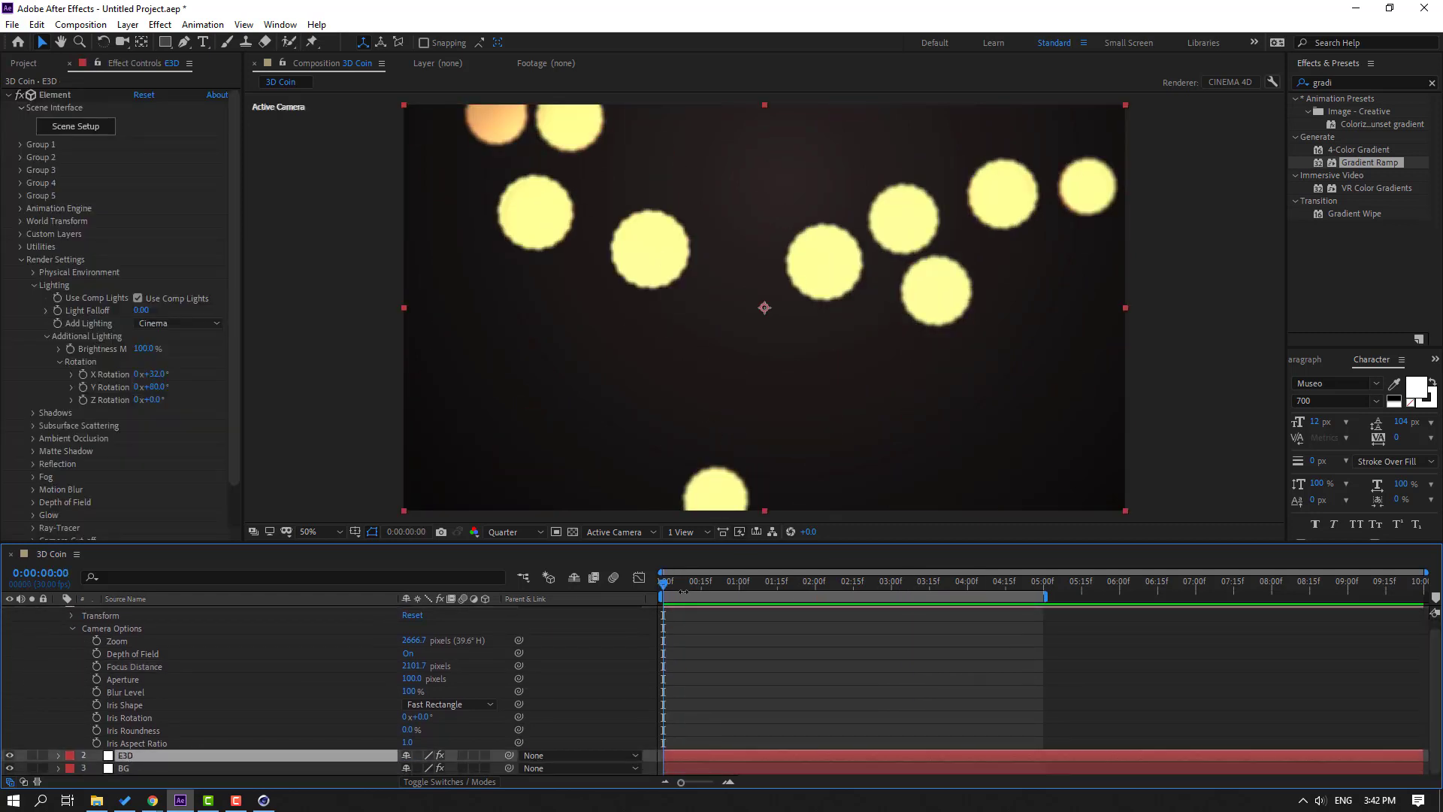
{"action": "left_click", "coordinate": [20, 145]}
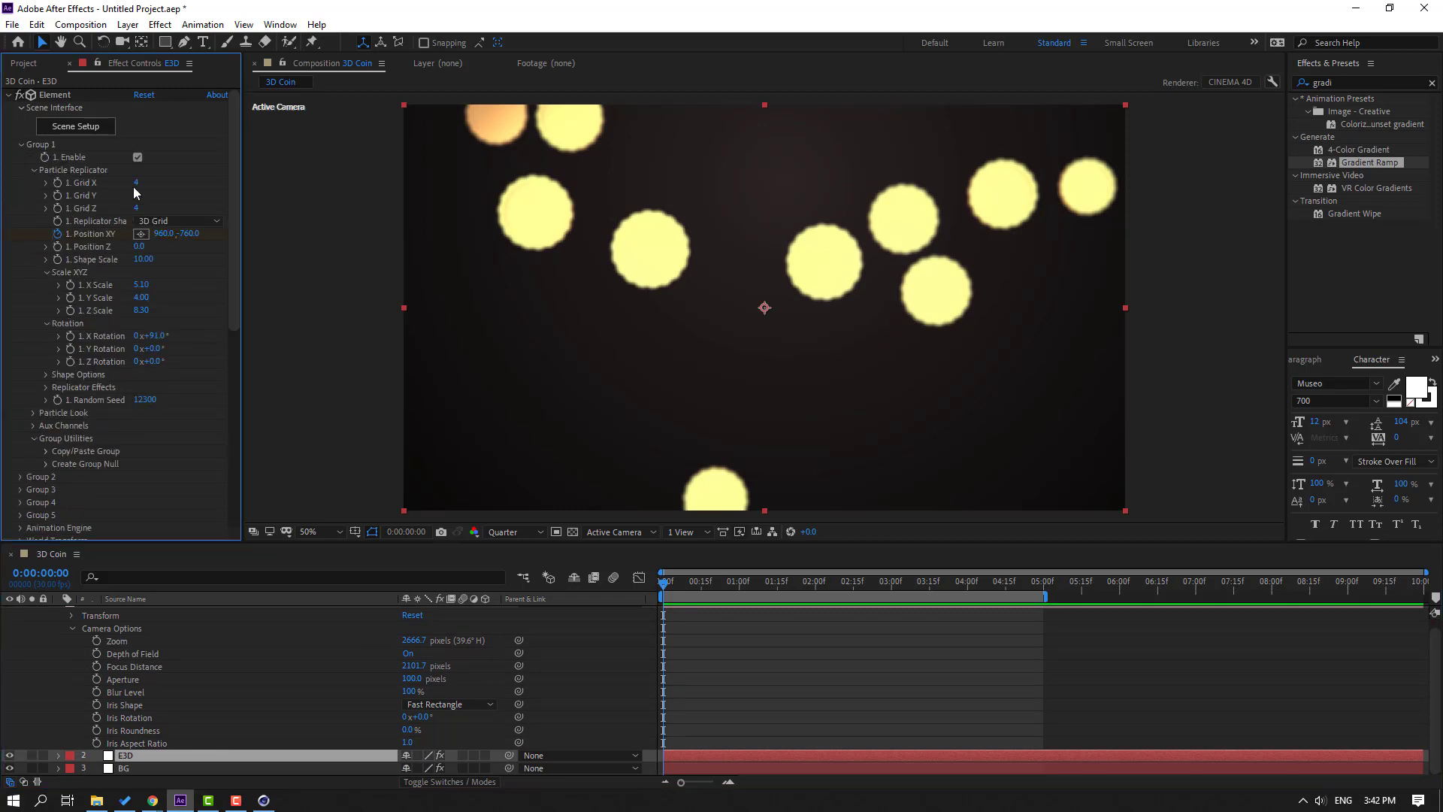
{"action": "type", "text": "5"}
{"action": "key", "text": "Return"}
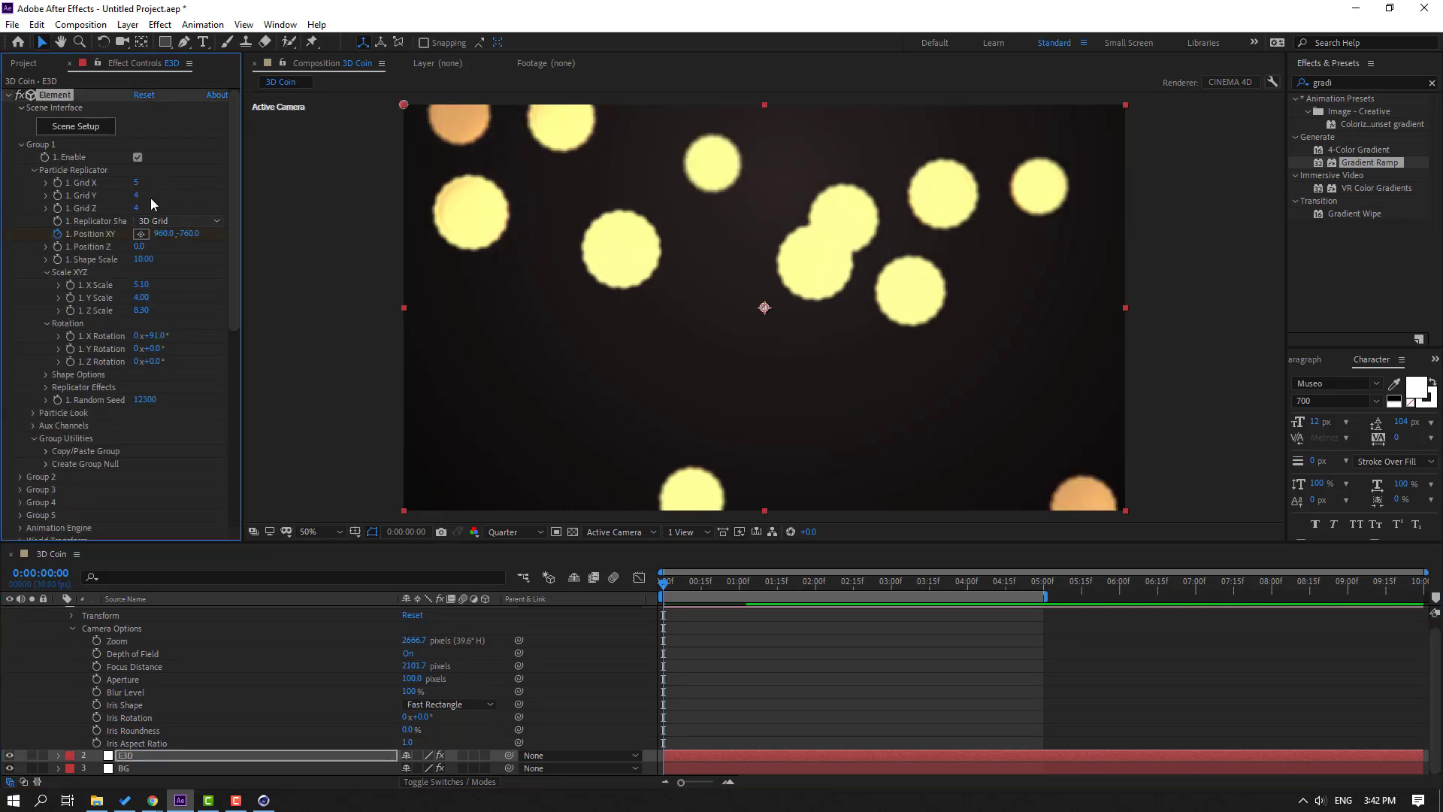
{"action": "left_click", "coordinate": [137, 195]}
{"action": "type", "text": "5"}
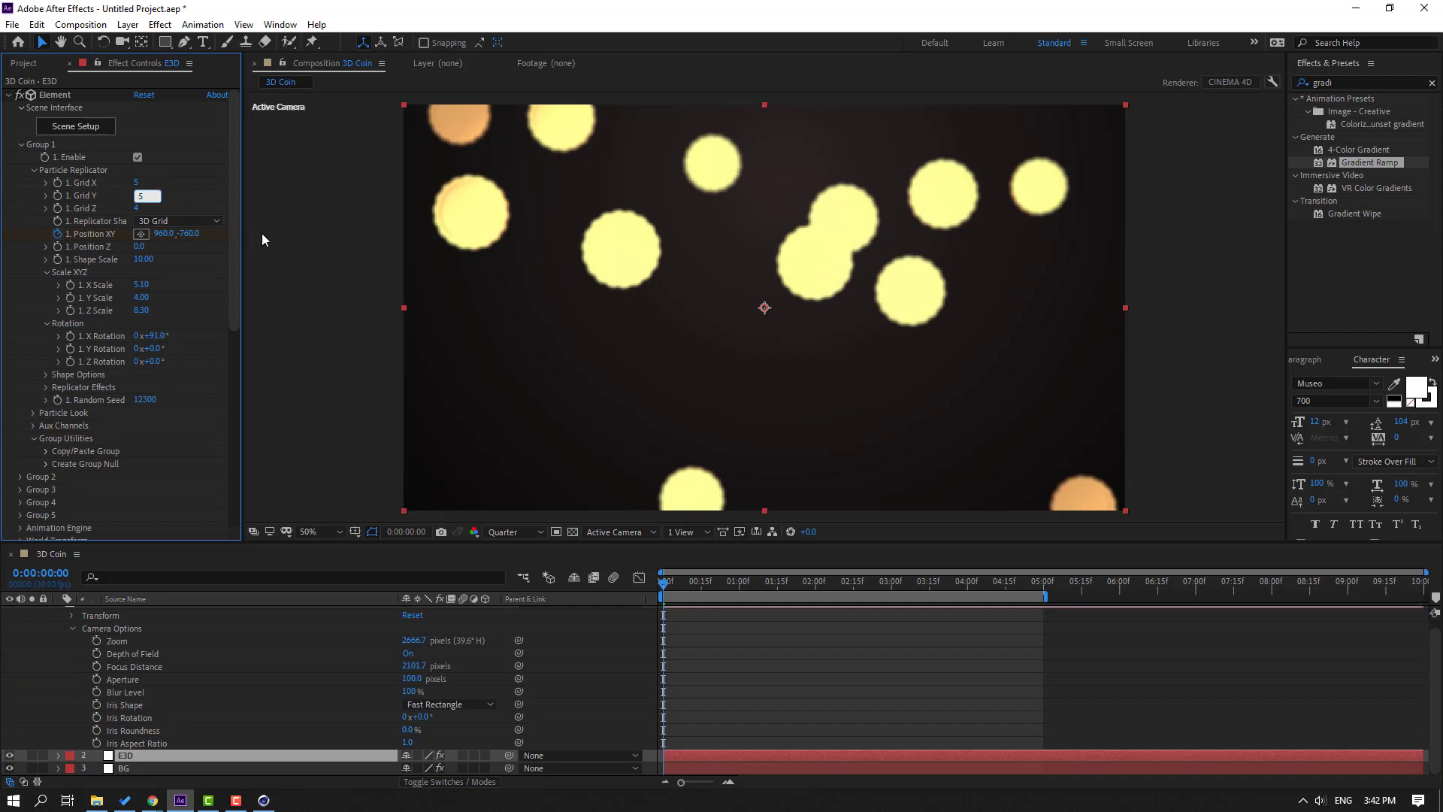
{"action": "key", "text": "Return"}
{"action": "left_click", "coordinate": [140, 209]}
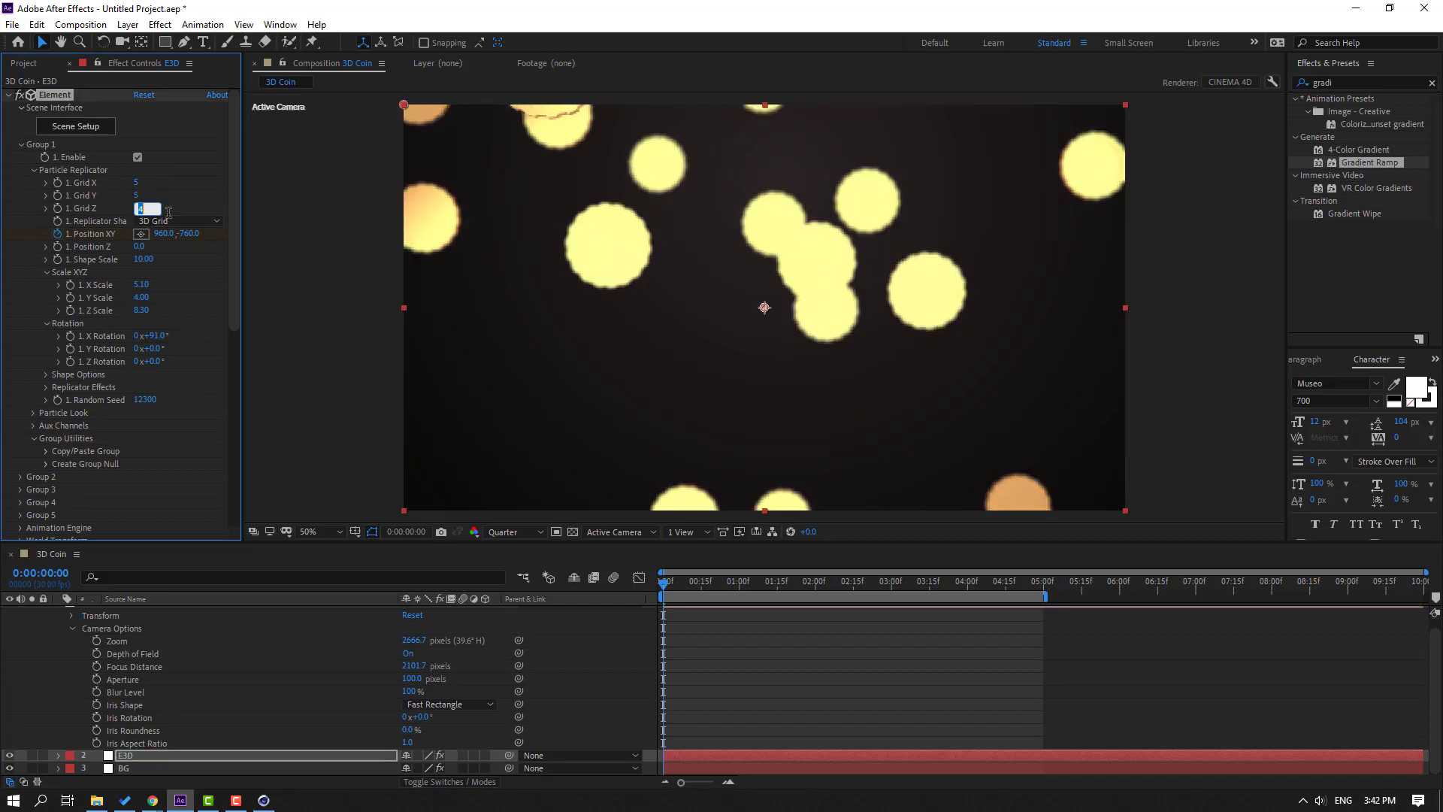
{"action": "type", "text": "5"}
{"action": "key", "text": "Return"}
Check the coins at 0:00:01:18 and 0:00:02:14, widen X Scale to 6.40, and play back.
{"action": "left_click_drag", "start_coordinate": [706, 588], "coordinate": [784, 584]}
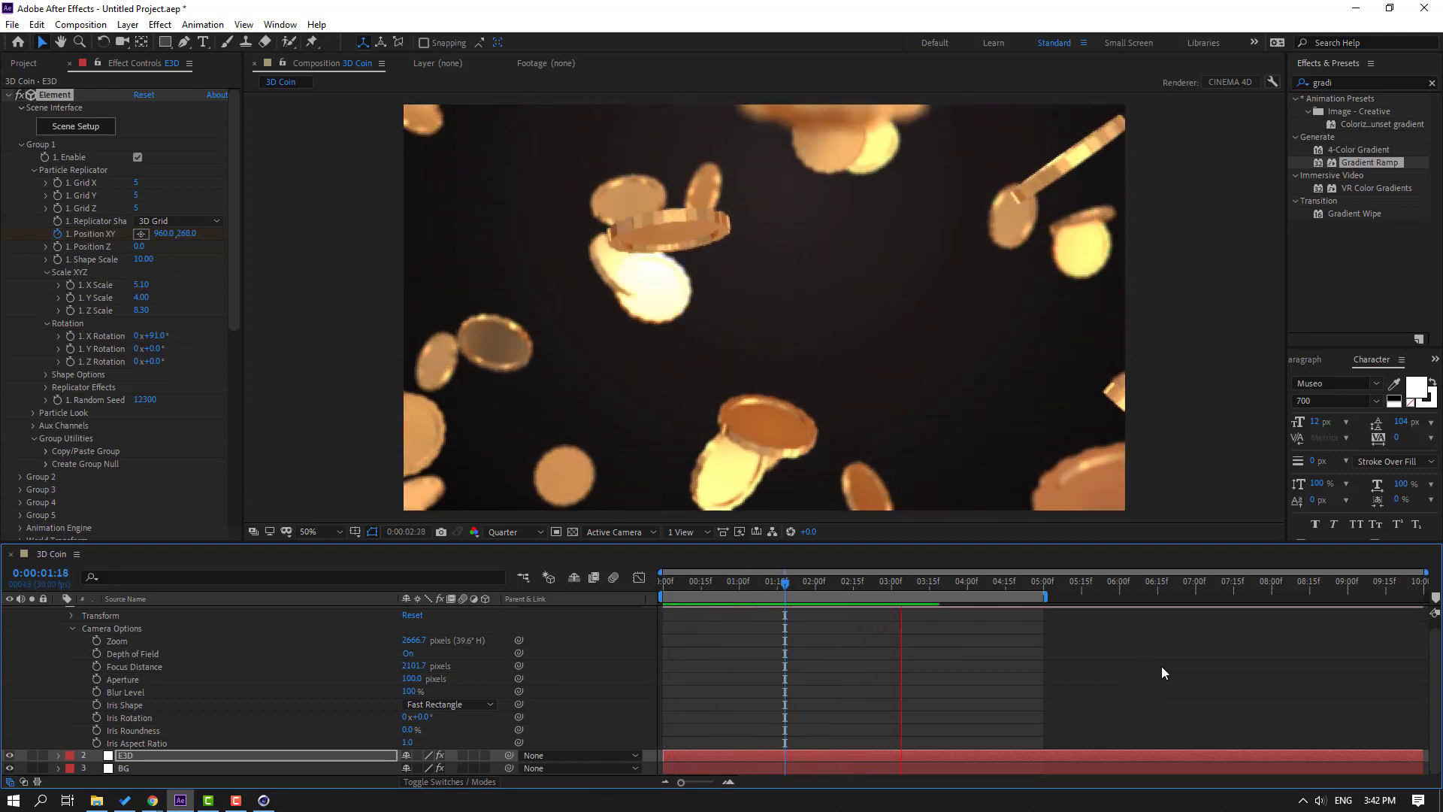
{"action": "left_click_drag", "start_coordinate": [797, 597], "coordinate": [827, 598]}
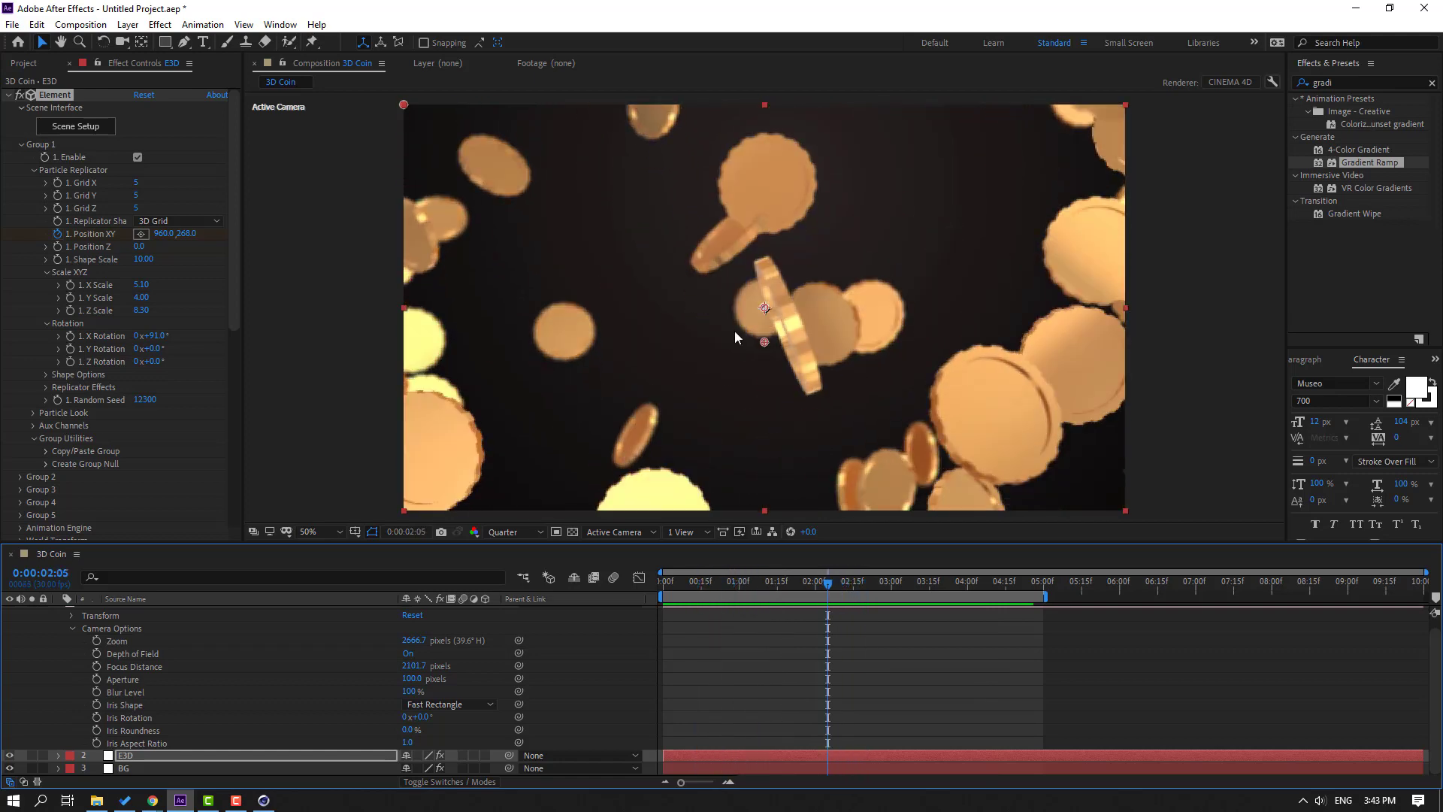
{"action": "left_click_drag", "start_coordinate": [143, 284], "coordinate": [154, 286]}
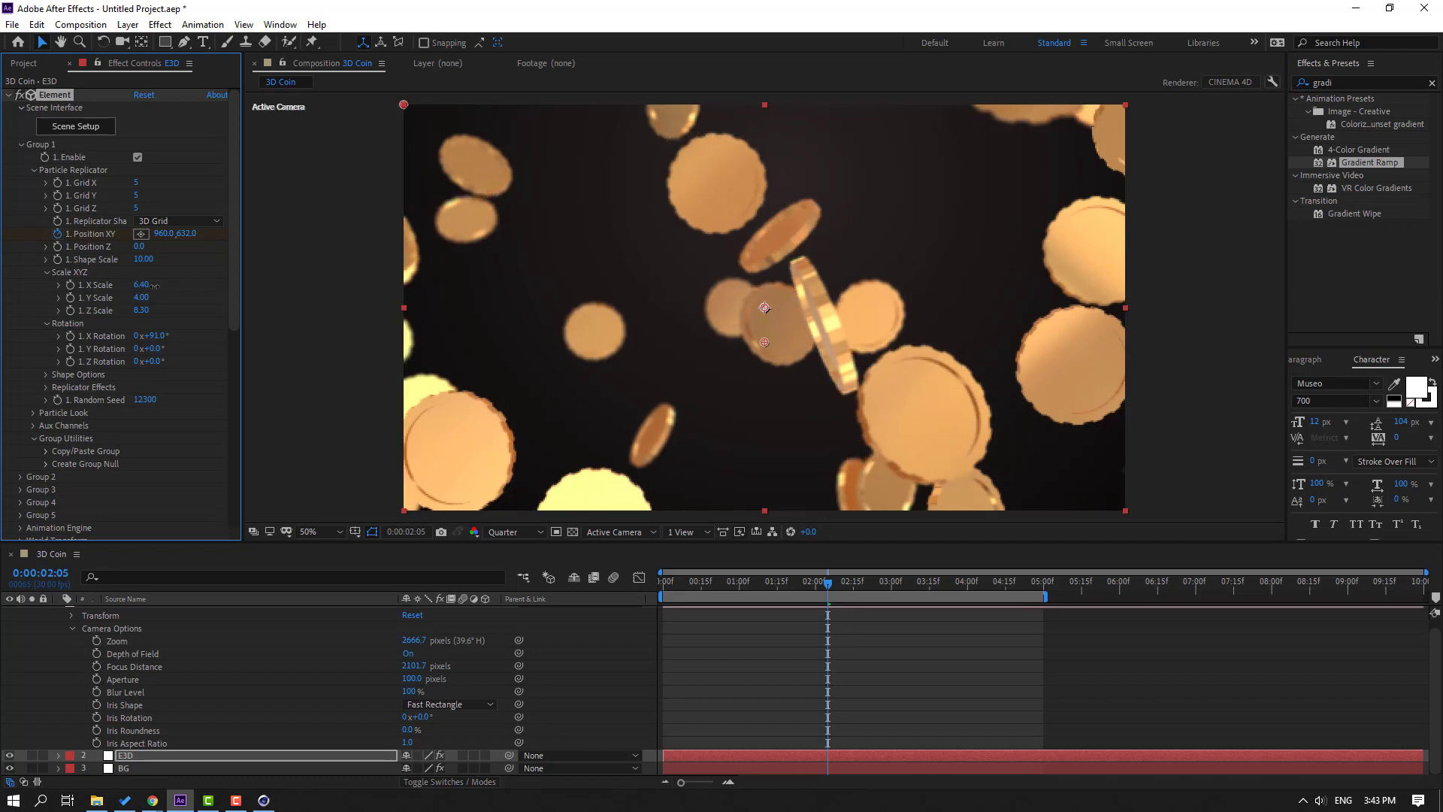
{"action": "key", "text": "space"}
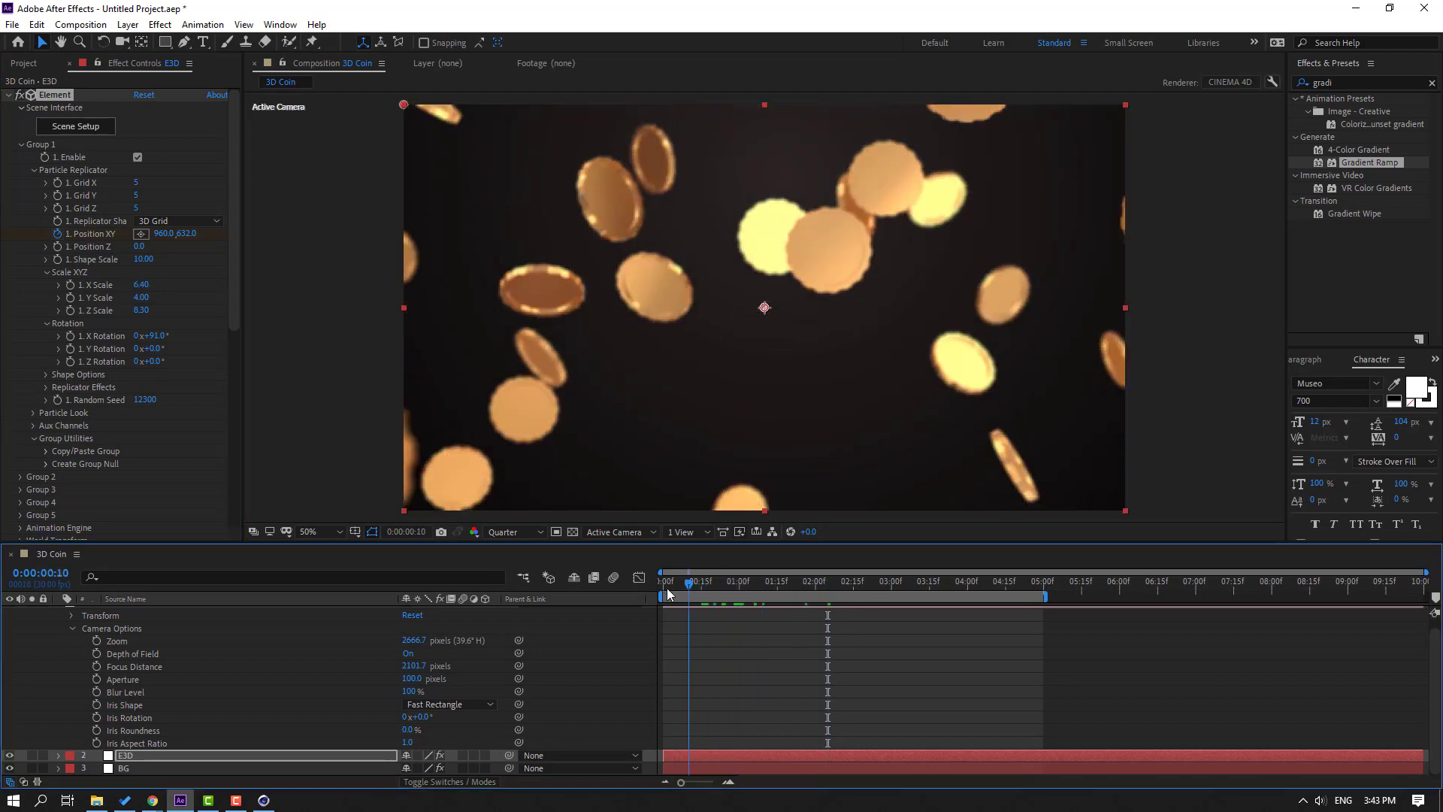
Set Camera 1's Focus Distance to about 2683.7 at the first frame.
{"action": "scroll", "coordinate": [311, 732], "scroll_direction": "up", "scroll_amount": 1}
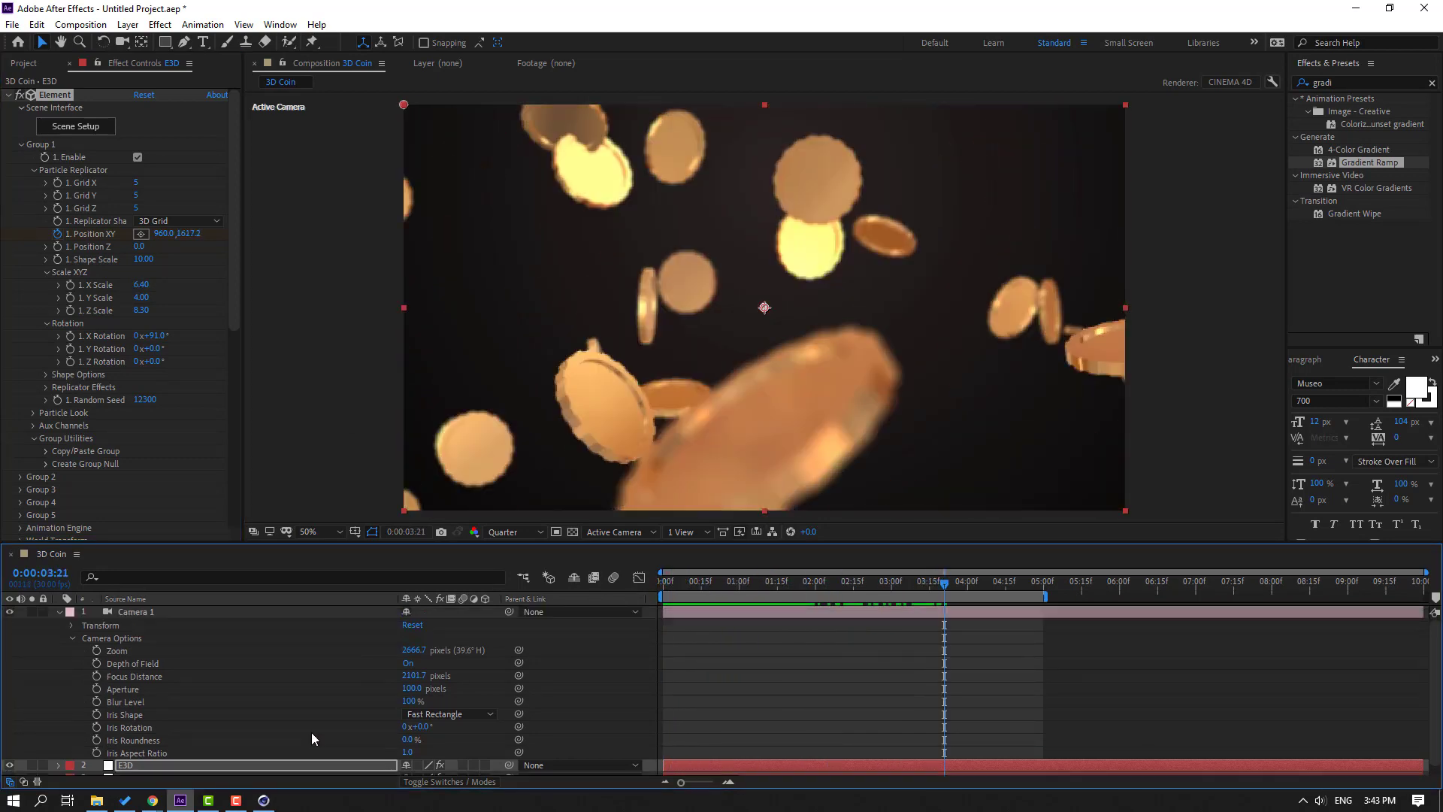
{"action": "left_click_drag", "start_coordinate": [409, 680], "coordinate": [324, 680]}
{"action": "left_click_drag", "start_coordinate": [414, 679], "coordinate": [355, 682]}
{"action": "left_click_drag", "start_coordinate": [822, 584], "coordinate": [647, 597]}
{"action": "left_click_drag", "start_coordinate": [412, 686], "coordinate": [674, 665]}
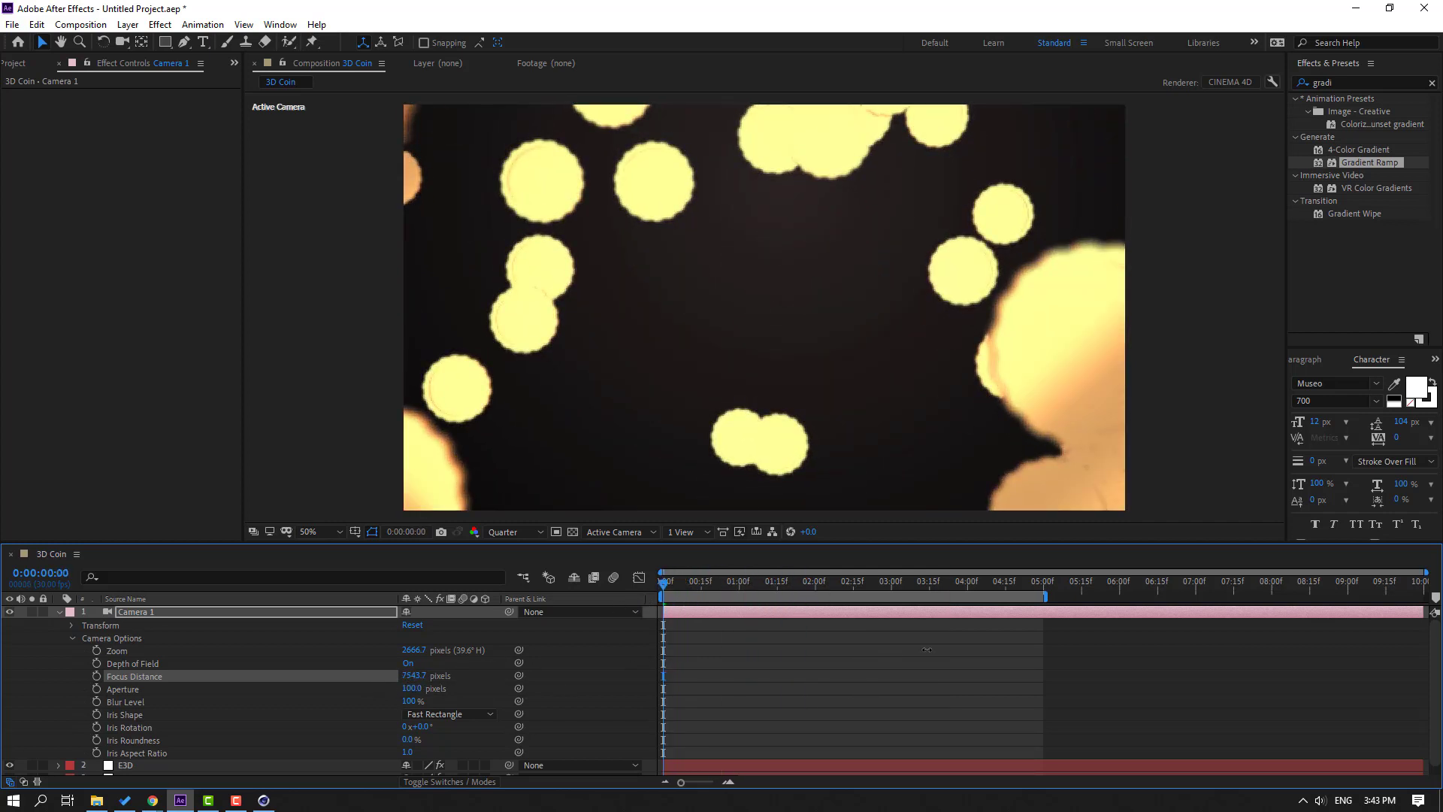
{"action": "left_click_drag", "start_coordinate": [546, 676], "coordinate": [663, 663]}
{"action": "left_click_drag", "start_coordinate": [554, 677], "coordinate": [559, 683]}
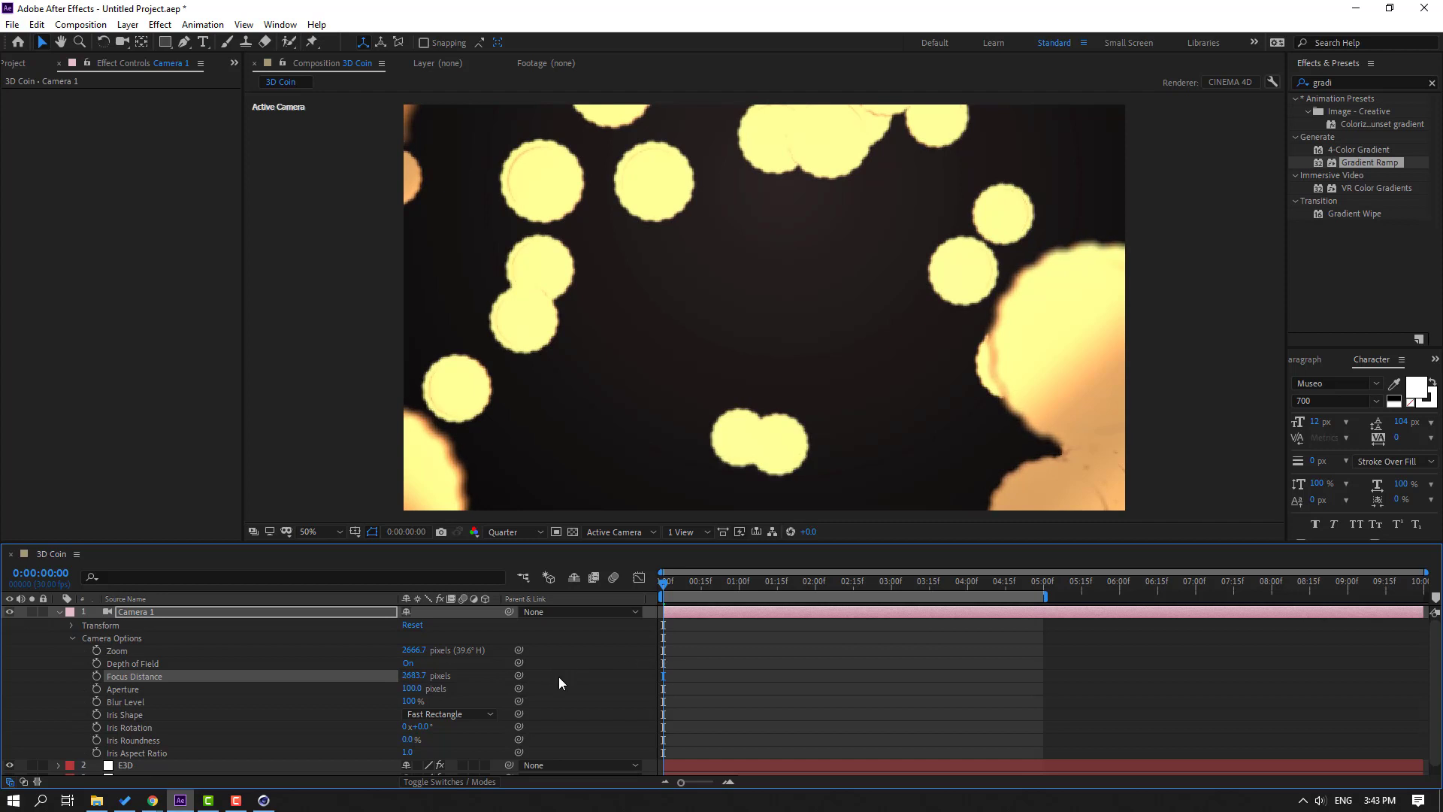
Keyframe Focus Distance at 0:00:01:07, then change it at 0:00:01:19.
{"action": "left_click_drag", "start_coordinate": [672, 582], "coordinate": [761, 585]}
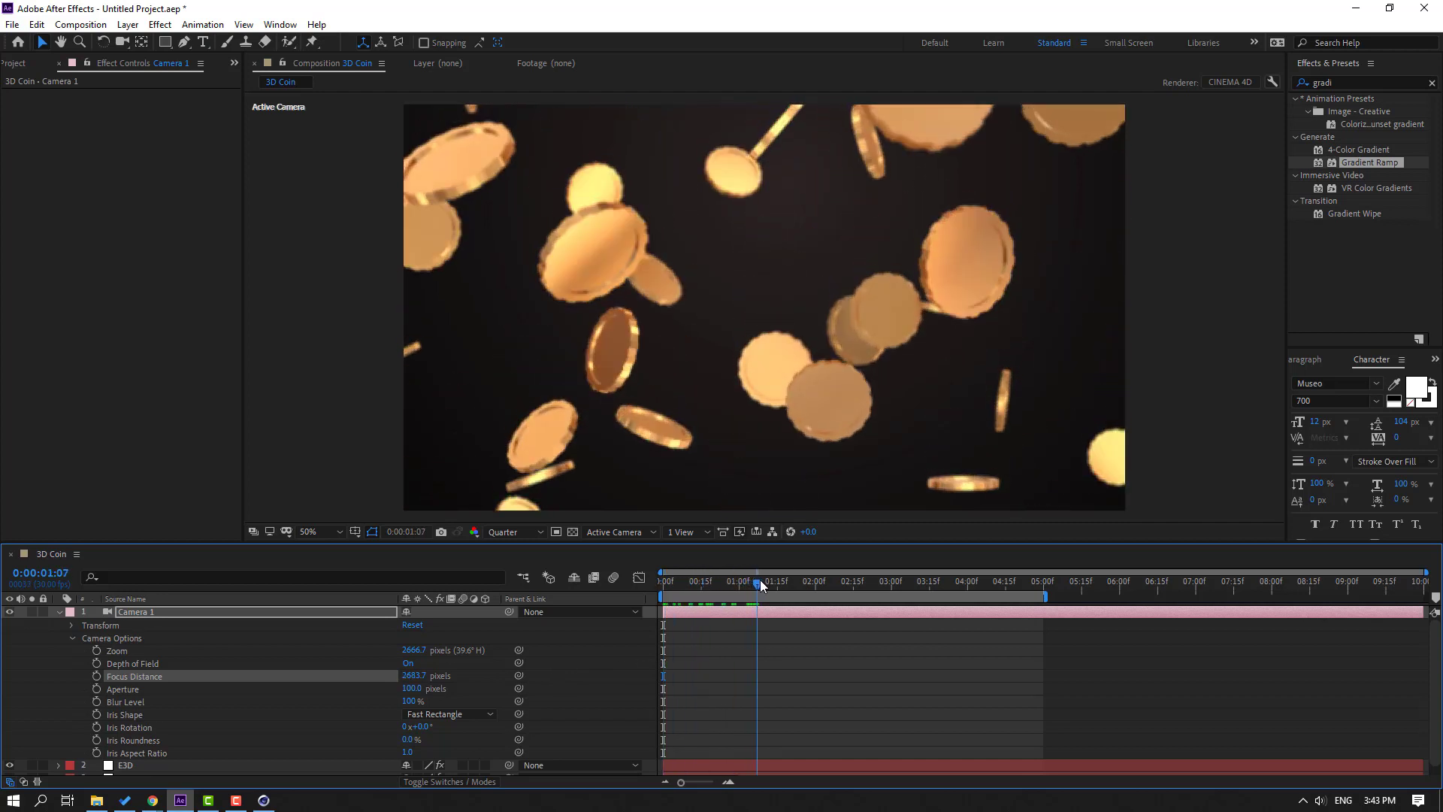
{"action": "left_click", "coordinate": [97, 678]}
{"action": "left_click_drag", "start_coordinate": [769, 586], "coordinate": [787, 584]}
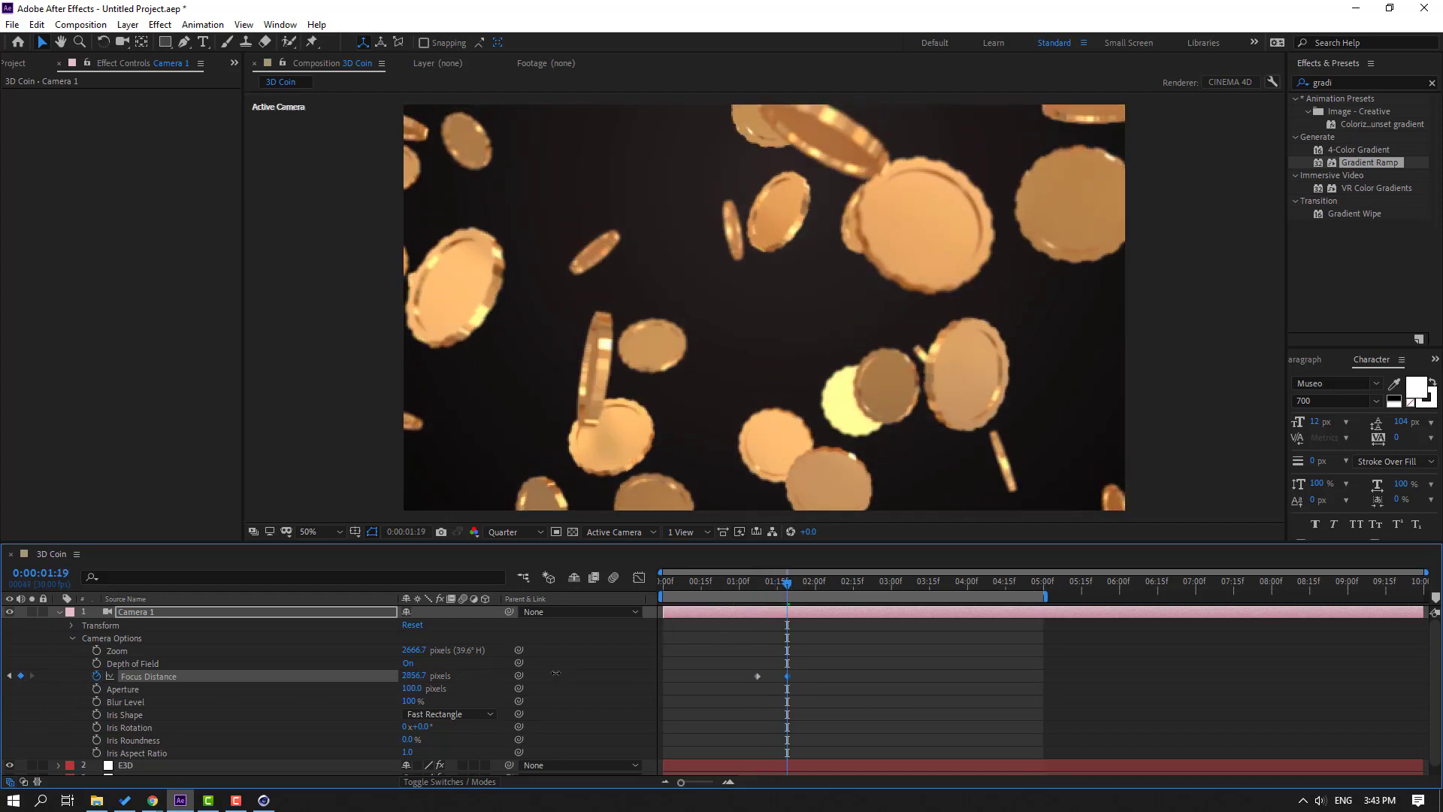
{"action": "left_click_drag", "start_coordinate": [412, 676], "coordinate": [612, 637]}
Add later focus keyframes near 03:03 on the big coin and at 0:00:03:17 to sharpen the coins.
{"action": "left_click_drag", "start_coordinate": [756, 584], "coordinate": [927, 584]}
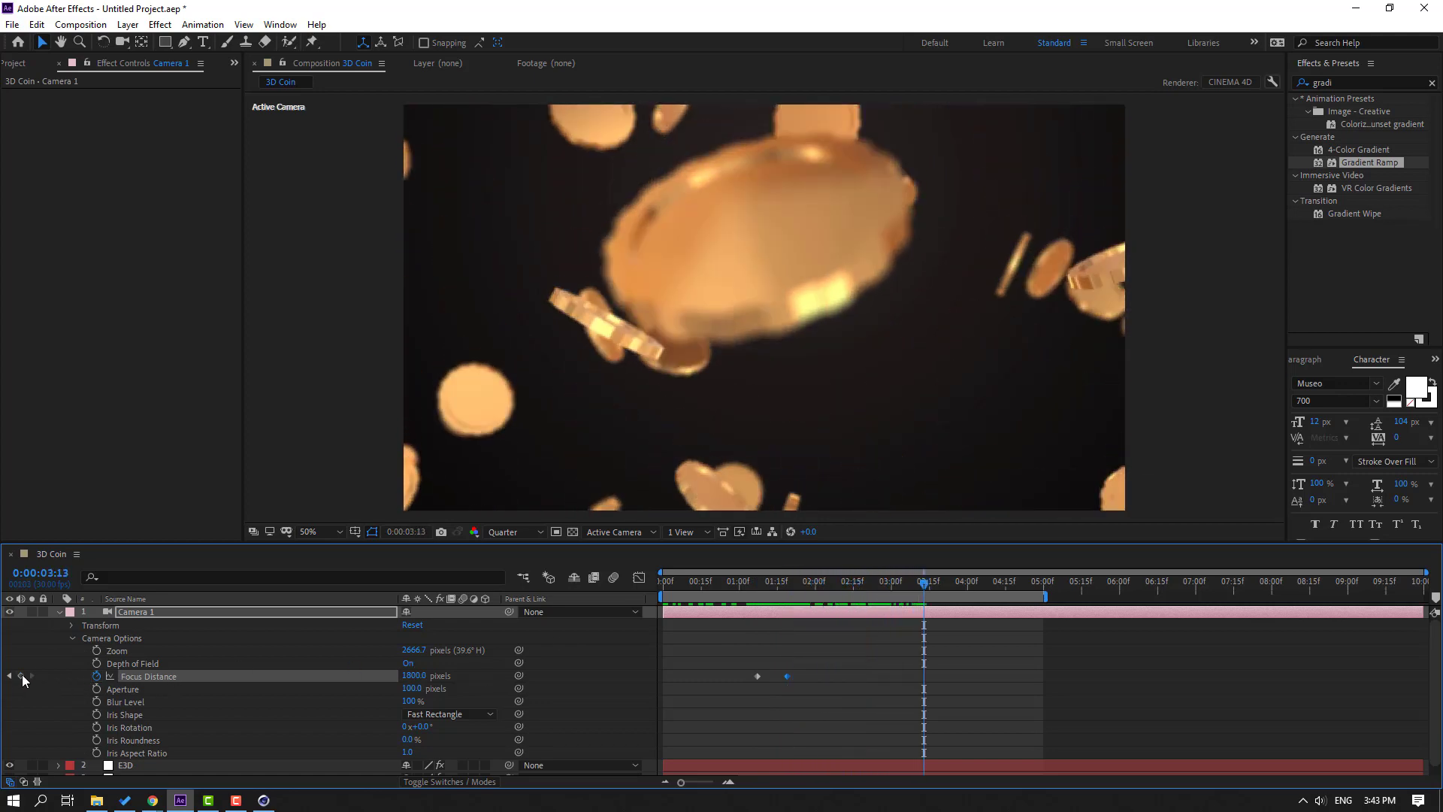
{"action": "left_click_drag", "start_coordinate": [922, 675], "coordinate": [900, 678]}
{"action": "left_click_drag", "start_coordinate": [412, 676], "coordinate": [380, 672]}
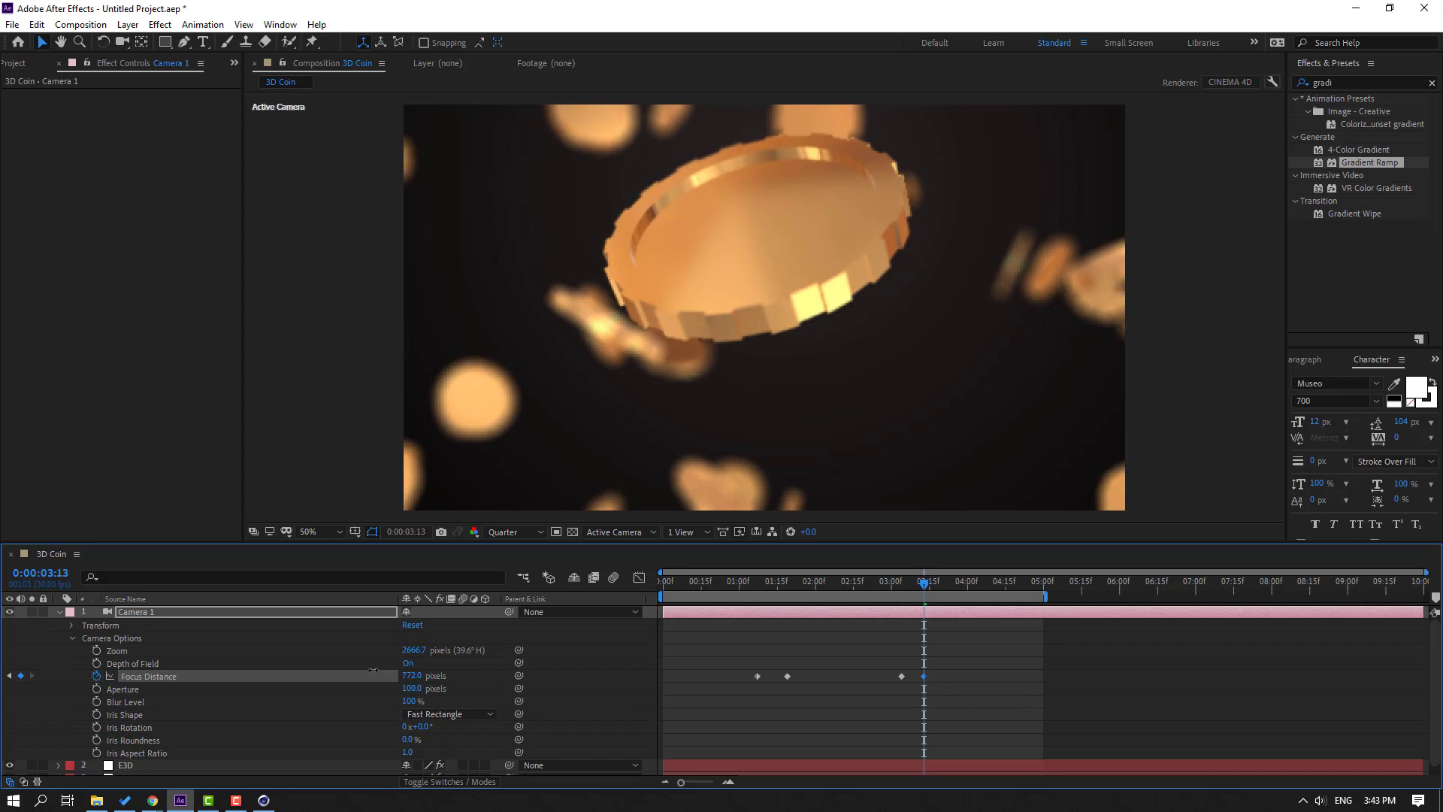
{"action": "left_click_drag", "start_coordinate": [887, 584], "coordinate": [957, 581]}
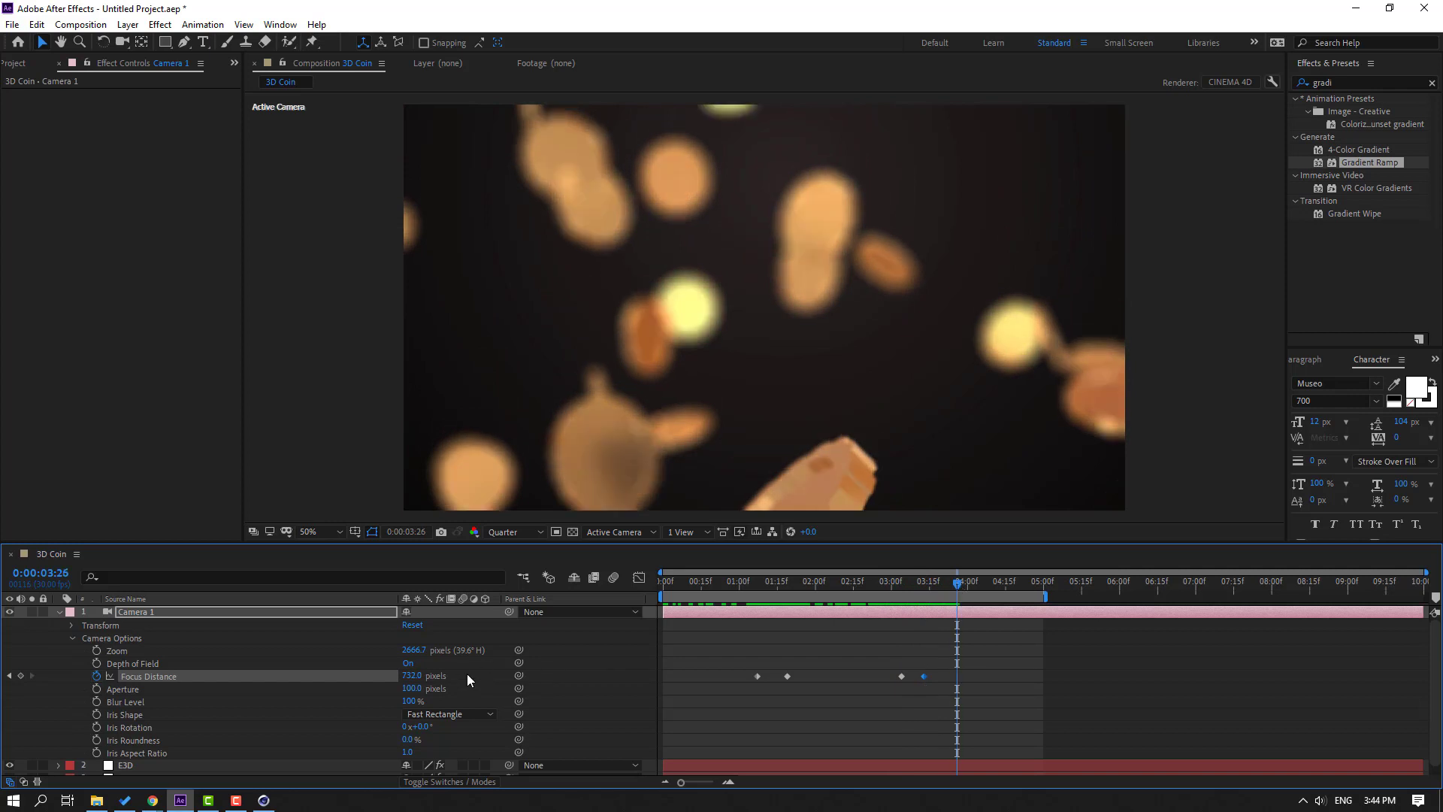
{"action": "left_click_drag", "start_coordinate": [453, 675], "coordinate": [743, 634]}
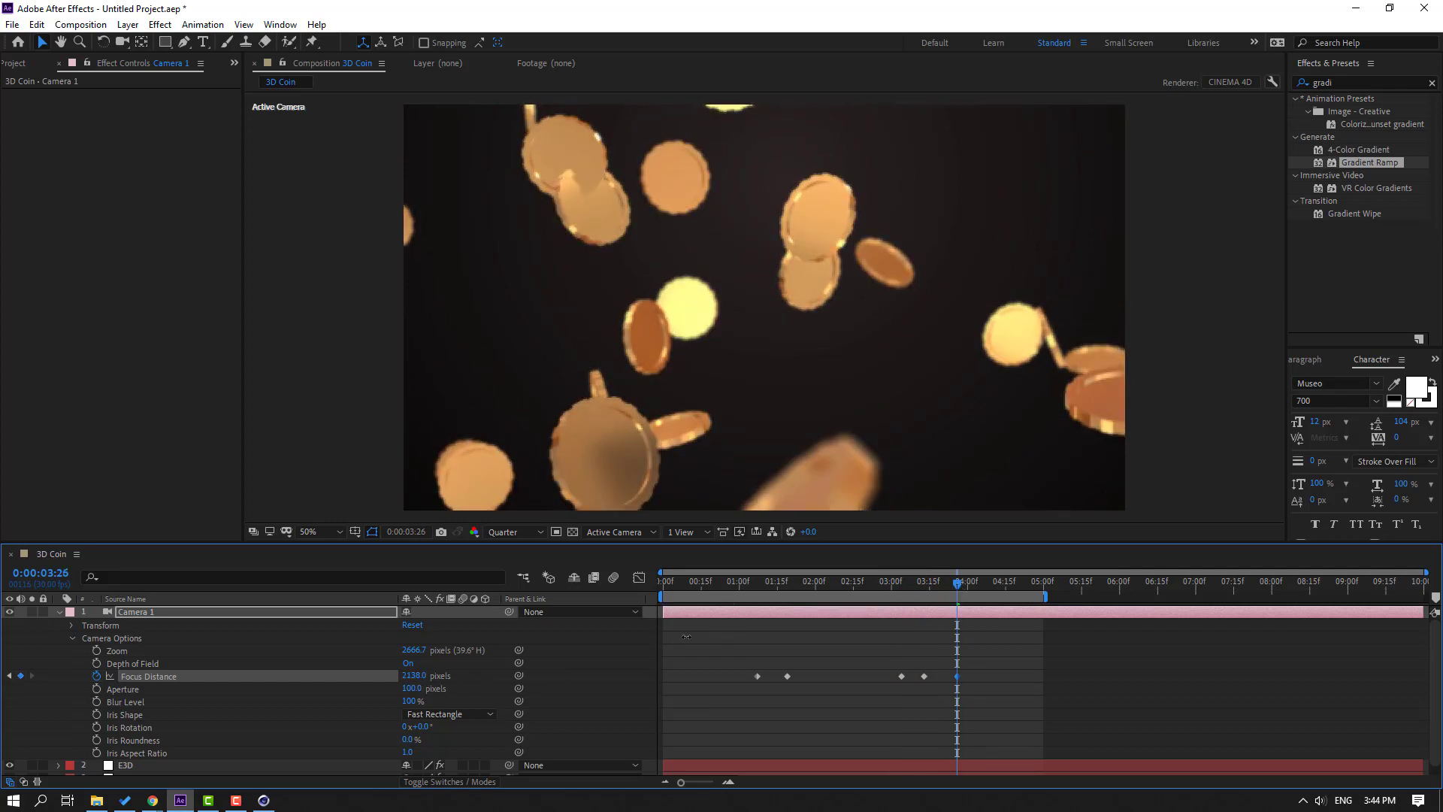
{"action": "left_click_drag", "start_coordinate": [925, 584], "coordinate": [842, 603]}
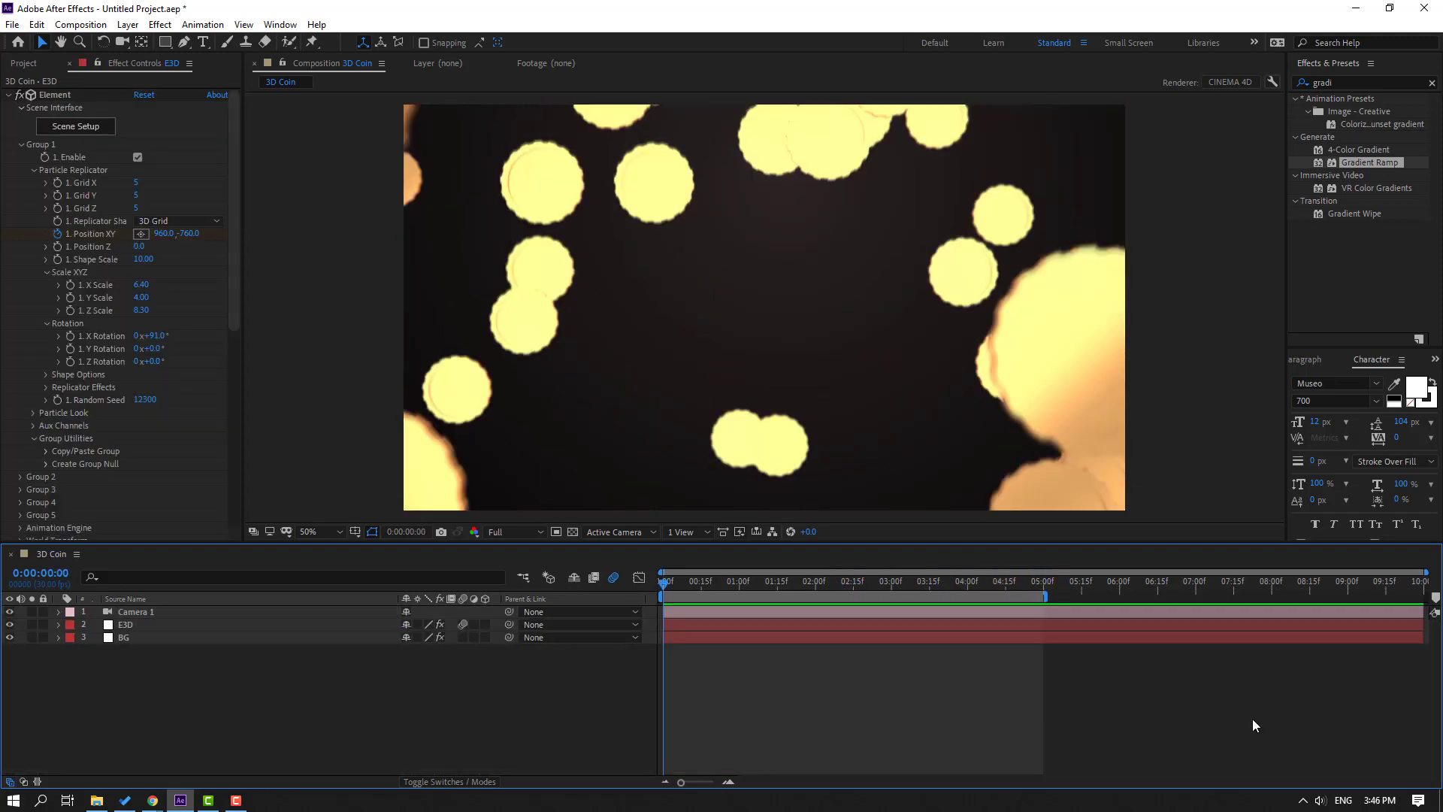